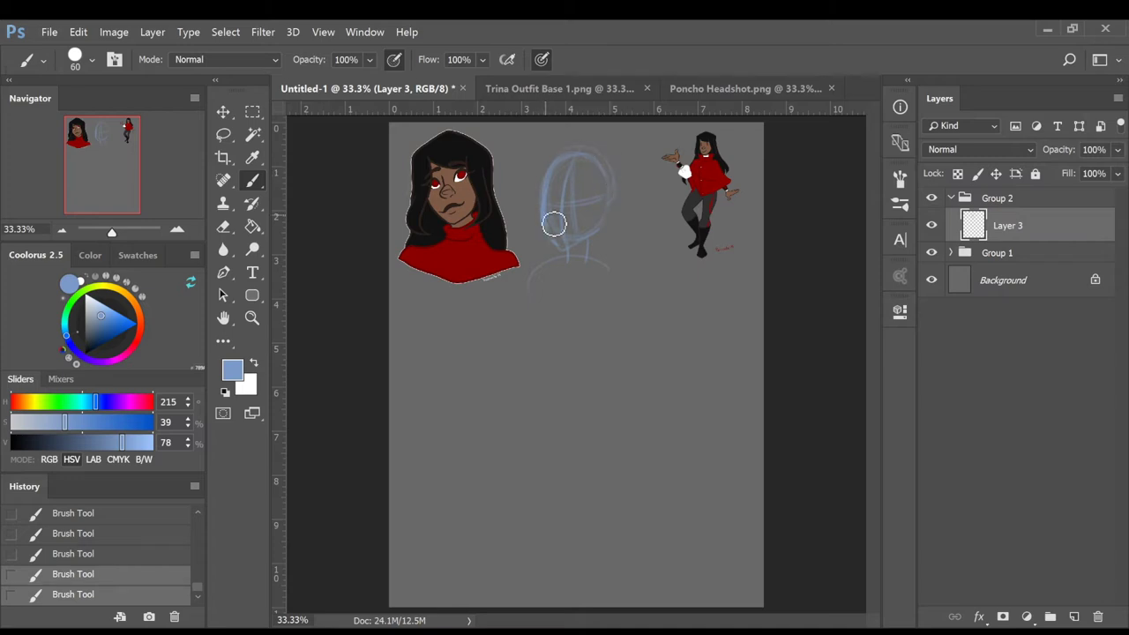
# Sketch the torso, chest, waist and hip guidelines below the head, with rough lines for both arms
pyautogui.moveTo(599, 248)
pyautogui.mouseDown()
pyautogui.moveTo(589, 283)
pyautogui.moveTo(560, 291)
pyautogui.moveTo(591, 320)
pyautogui.moveTo(589, 348)
pyautogui.moveTo(561, 379)
pyautogui.moveTo(660, 379)
pyautogui.mouseUp()
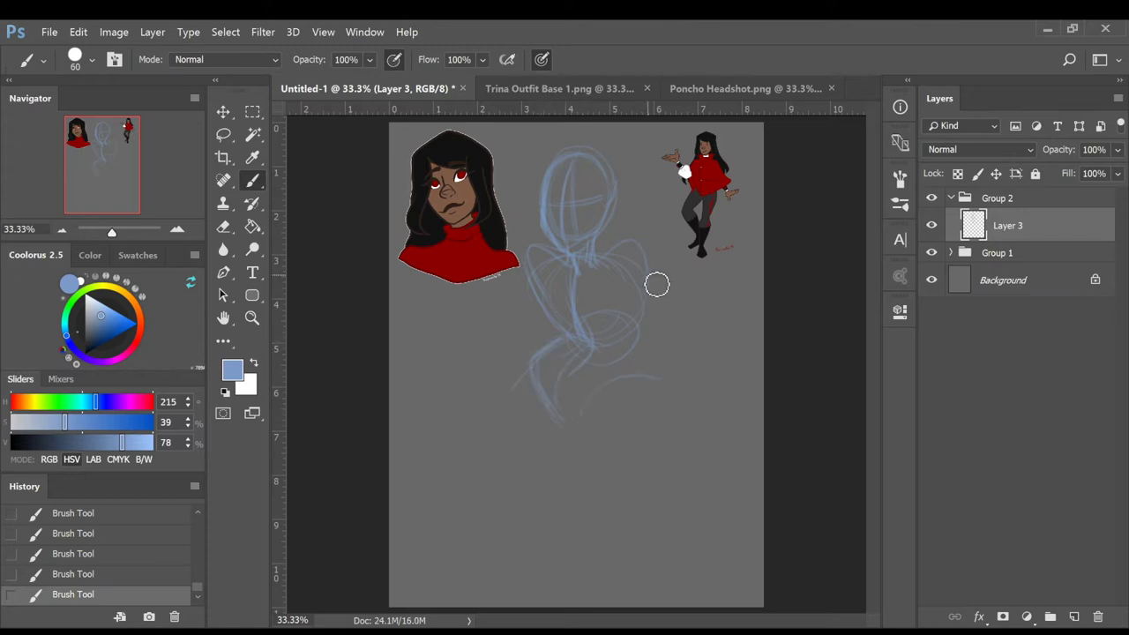
pyautogui.moveTo(558, 289)
pyautogui.mouseDown()
pyautogui.moveTo(544, 302)
pyautogui.moveTo(575, 342)
pyautogui.mouseUp()
pyautogui.moveTo(562, 282); pyautogui.dragTo(549, 288)
pyautogui.moveTo(545, 352); pyautogui.dragTo(581, 351)
pyautogui.moveTo(607, 266)
pyautogui.mouseDown()
pyautogui.moveTo(583, 326)
pyautogui.moveTo(631, 351)
pyautogui.moveTo(652, 240)
pyautogui.moveTo(697, 406)
pyautogui.mouseUp()
pyautogui.moveTo(536, 319); pyautogui.dragTo(463, 426)
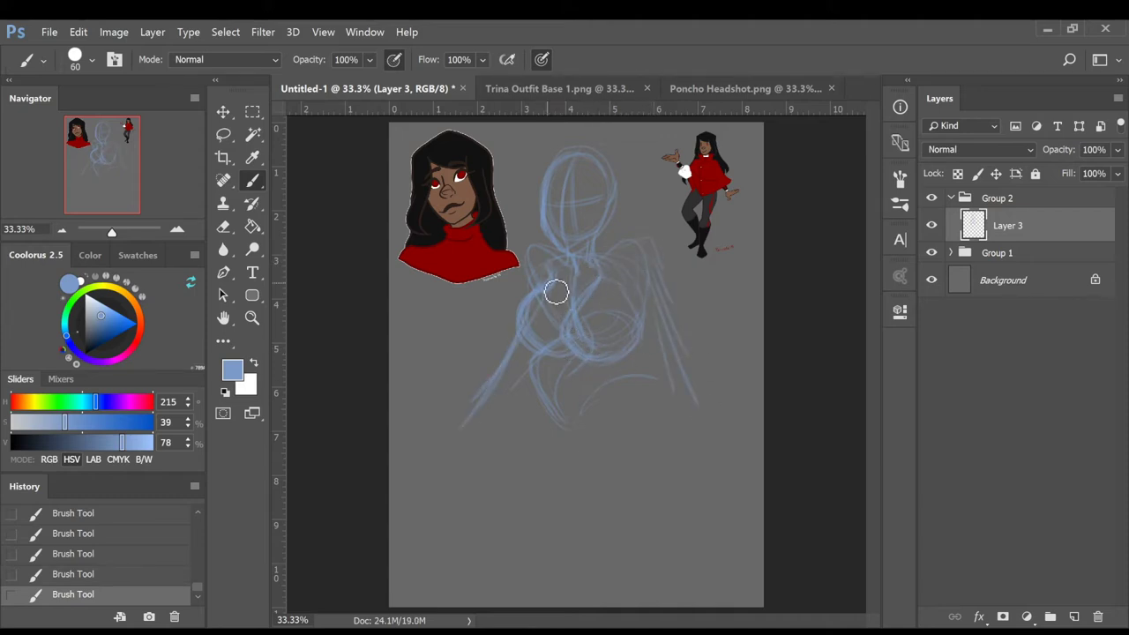
# Build up the shoulders and both upper arms of the figure sketch, undoing the stray strokes
pyautogui.moveTo(559, 266); pyautogui.dragTo(764, 469)
pyautogui.hotkey('ctrl', 'alt', 'z')
pyautogui.hotkey('ctrl', 'alt', 'z')
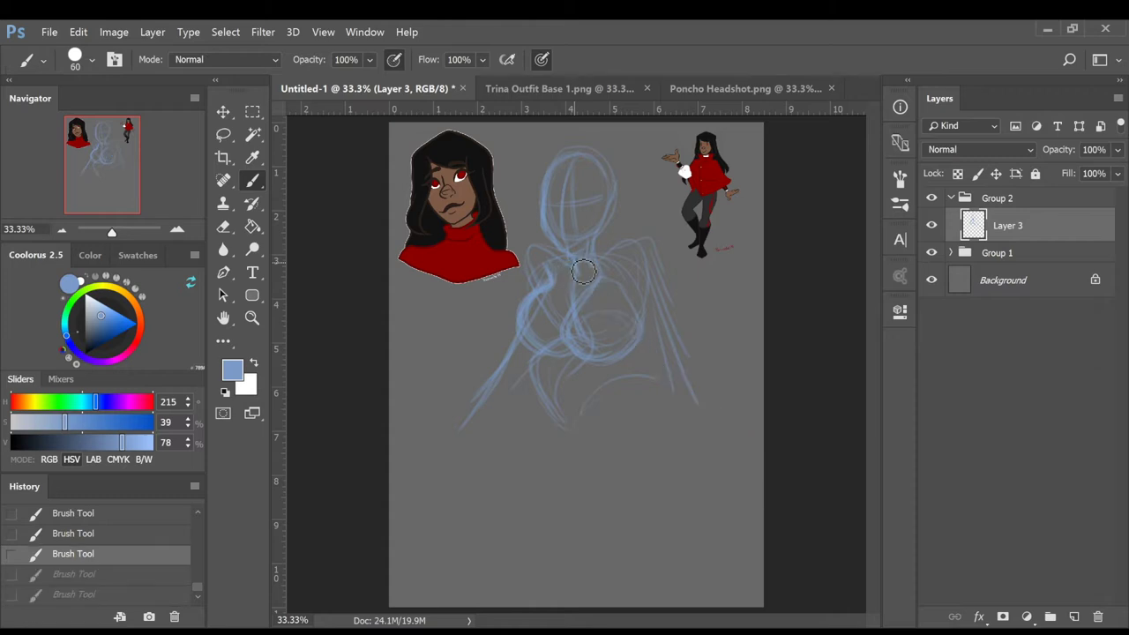
pyautogui.moveTo(571, 259)
pyautogui.mouseDown()
pyautogui.moveTo(530, 256)
pyautogui.moveTo(515, 298)
pyautogui.mouseUp()
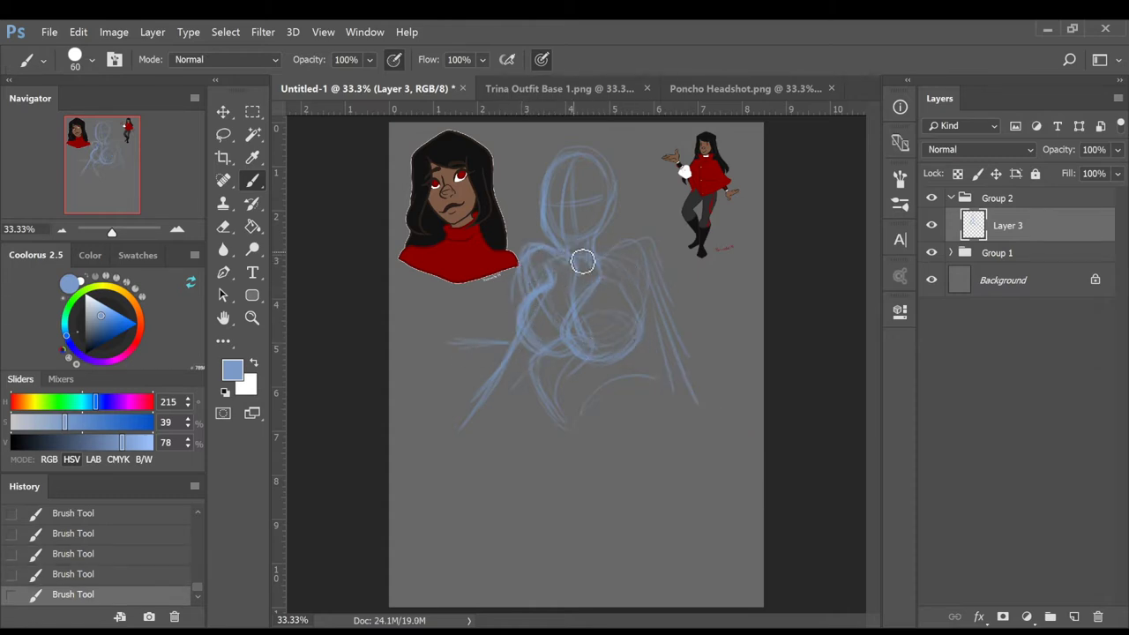
pyautogui.moveTo(611, 266)
pyautogui.mouseDown()
pyautogui.moveTo(676, 297)
pyautogui.moveTo(658, 289)
pyautogui.moveTo(651, 334)
pyautogui.moveTo(646, 255)
pyautogui.moveTo(667, 251)
pyautogui.moveTo(692, 351)
pyautogui.mouseUp()
pyautogui.moveTo(651, 242)
pyautogui.mouseDown()
pyautogui.moveTo(683, 311)
pyautogui.moveTo(689, 364)
pyautogui.mouseUp()
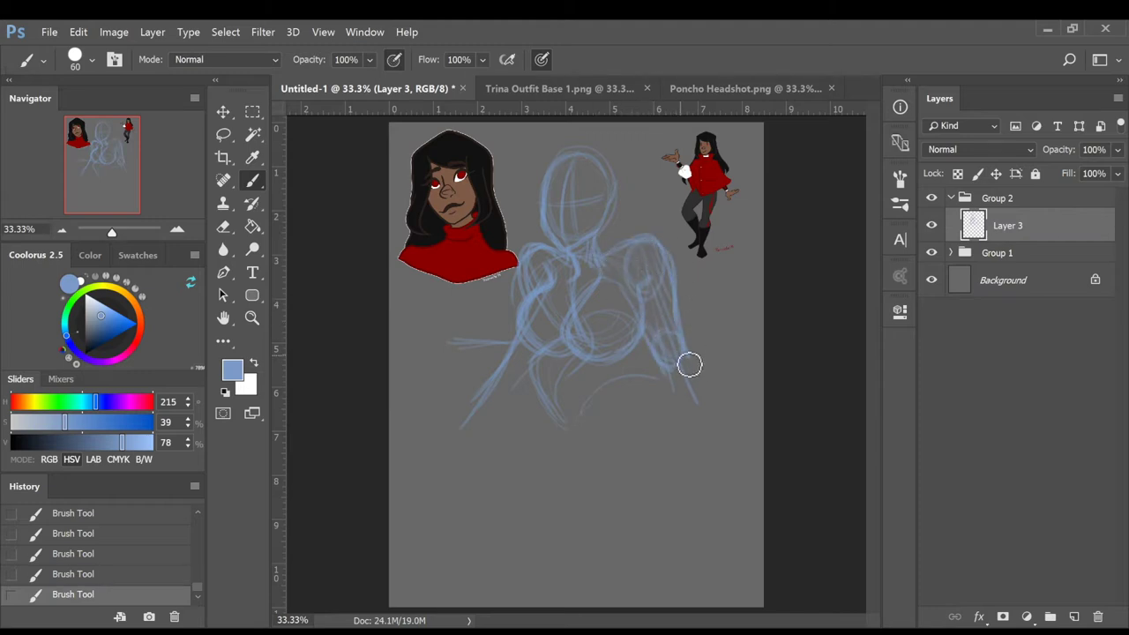
# Sketch the waist, hips and both thighs below the chest, with one thigh crossing in front
pyautogui.moveTo(571, 339)
pyautogui.mouseDown()
pyautogui.moveTo(574, 370)
pyautogui.moveTo(610, 390)
pyautogui.mouseUp()
pyautogui.moveTo(645, 341); pyautogui.dragTo(645, 383)
pyautogui.moveTo(581, 360)
pyautogui.mouseDown()
pyautogui.moveTo(527, 419)
pyautogui.moveTo(626, 366)
pyautogui.moveTo(605, 381)
pyautogui.moveTo(561, 377)
pyautogui.moveTo(554, 429)
pyautogui.moveTo(588, 445)
pyautogui.moveTo(657, 392)
pyautogui.moveTo(583, 376)
pyautogui.moveTo(651, 419)
pyautogui.moveTo(561, 554)
pyautogui.moveTo(679, 447)
pyautogui.moveTo(584, 516)
pyautogui.moveTo(682, 449)
pyautogui.moveTo(641, 497)
pyautogui.moveTo(616, 416)
pyautogui.moveTo(542, 485)
pyautogui.moveTo(573, 371)
pyautogui.mouseUp()
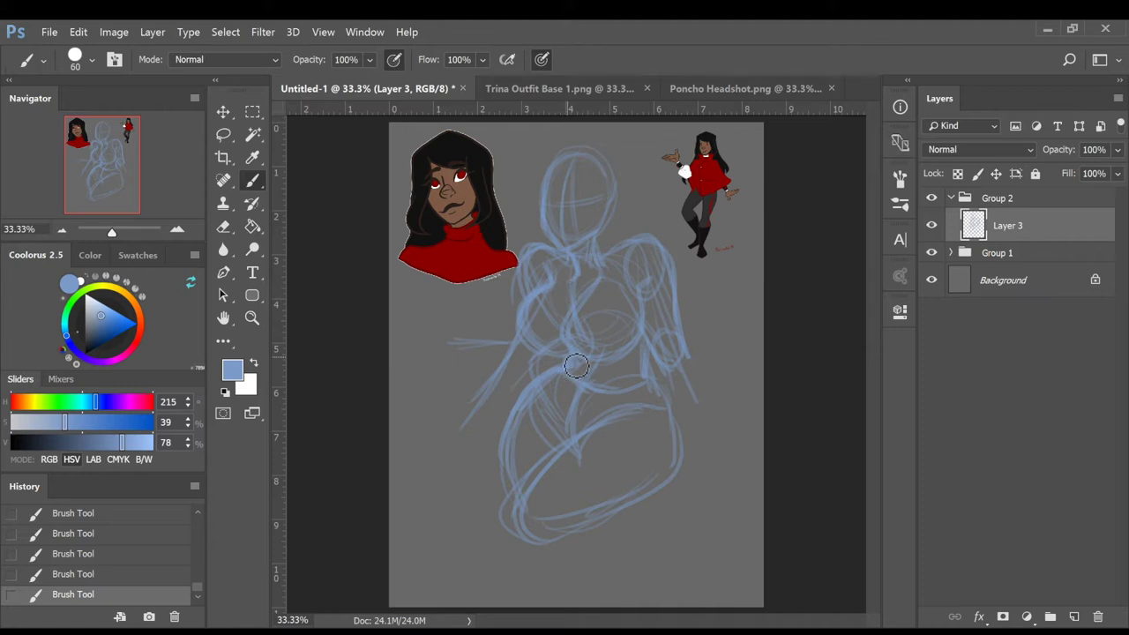
# Scale the figure sketch down and move it up to make room for the legs
pyautogui.hotkey('ctrl', 't')
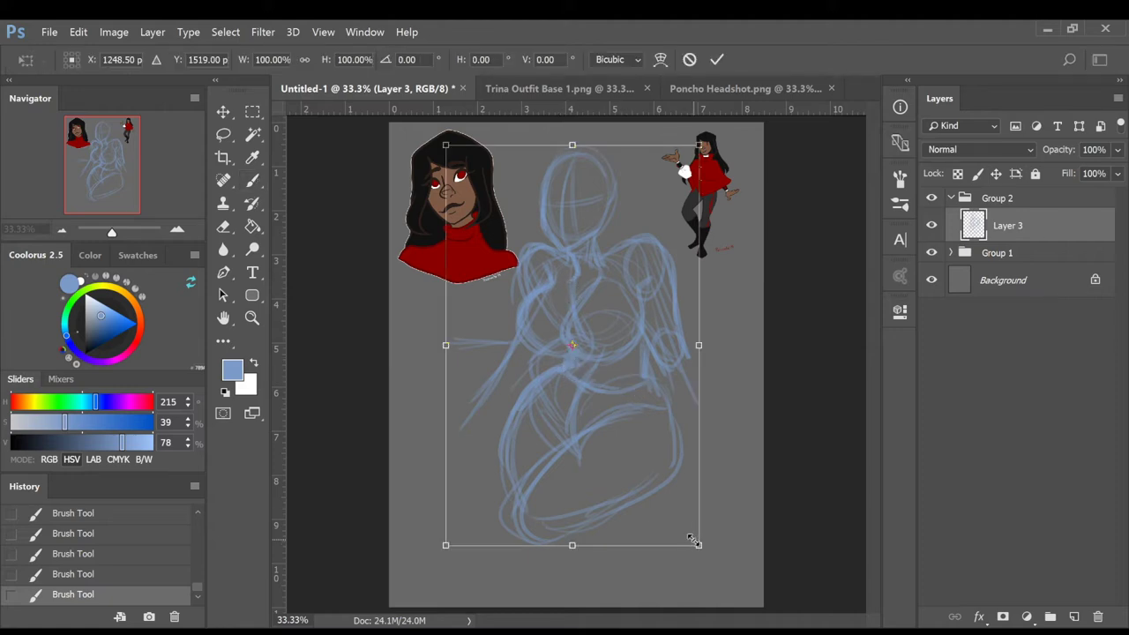
pyautogui.moveTo(698, 544); pyautogui.dragTo(651, 472)
pyautogui.moveTo(616, 424); pyautogui.dragTo(627, 411)
pyautogui.moveTo(663, 294); pyautogui.dragTo(673, 294)
pyautogui.press('Return')
# Sketch the knees and rough lower legs beneath the thighs
pyautogui.moveTo(580, 412); pyautogui.dragTo(640, 377)
pyautogui.moveTo(649, 329); pyautogui.dragTo(659, 410)
pyautogui.moveTo(533, 460); pyautogui.dragTo(598, 529)
pyautogui.moveTo(571, 370)
pyautogui.mouseDown()
pyautogui.moveTo(522, 452)
pyautogui.moveTo(632, 476)
pyautogui.moveTo(585, 507)
pyautogui.moveTo(559, 411)
pyautogui.moveTo(625, 462)
pyautogui.moveTo(617, 479)
pyautogui.moveTo(519, 474)
pyautogui.moveTo(573, 456)
pyautogui.moveTo(561, 560)
pyautogui.moveTo(625, 519)
pyautogui.mouseUp()
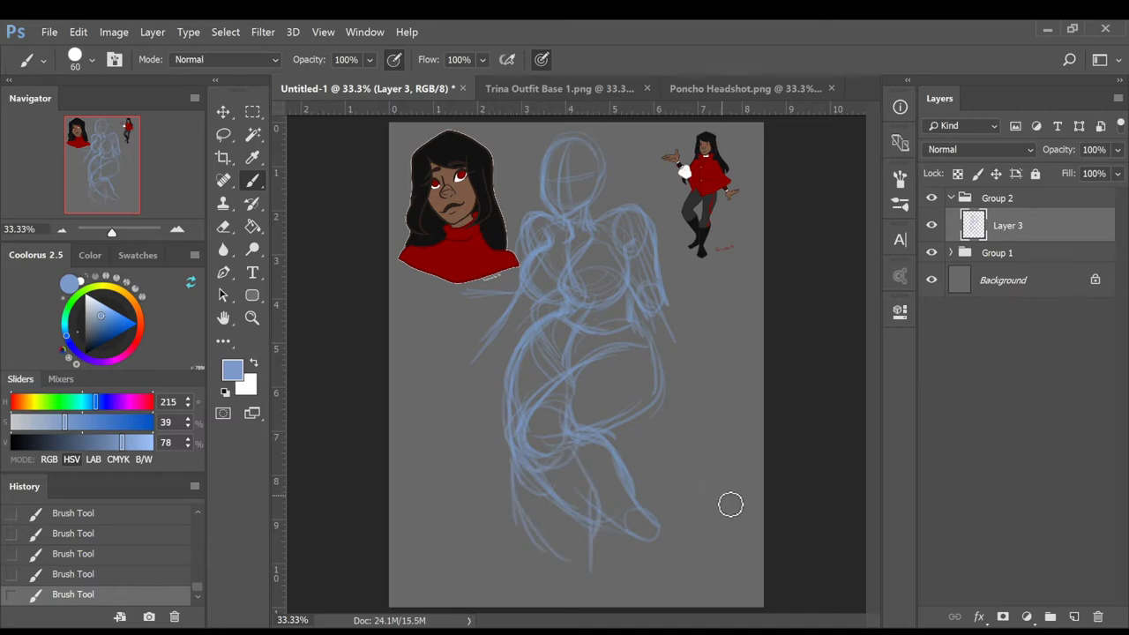
# Scale the whole figure sketch down to about 86% and shift it slightly to the right
pyautogui.hotkey('ctrl', 't')
pyautogui.moveTo(693, 547); pyautogui.dragTo(629, 511)
pyautogui.moveTo(624, 398); pyautogui.dragTo(650, 398)
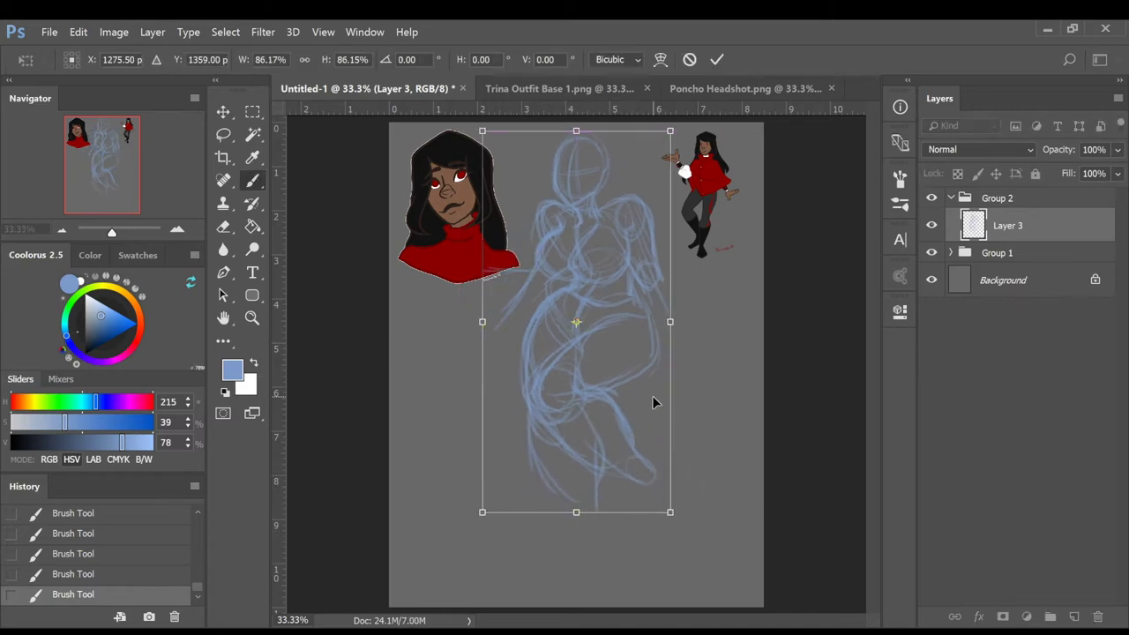
pyautogui.press('Return')
# Define both calves and ankles and sketch the foot on the figure's right-hand side of the canvas
pyautogui.moveTo(534, 418); pyautogui.dragTo(582, 508)
pyautogui.moveTo(607, 397)
pyautogui.mouseDown()
pyautogui.moveTo(614, 526)
pyautogui.moveTo(559, 557)
pyautogui.moveTo(552, 590)
pyautogui.moveTo(618, 562)
pyautogui.moveTo(605, 537)
pyautogui.moveTo(633, 547)
pyautogui.moveTo(565, 599)
pyautogui.moveTo(598, 586)
pyautogui.moveTo(595, 516)
pyautogui.moveTo(573, 573)
pyautogui.moveTo(529, 604)
pyautogui.mouseUp()
pyautogui.moveTo(632, 474)
pyautogui.mouseDown()
pyautogui.moveTo(632, 447)
pyautogui.moveTo(658, 511)
pyautogui.moveTo(660, 482)
pyautogui.moveTo(686, 507)
pyautogui.moveTo(656, 540)
pyautogui.mouseUp()
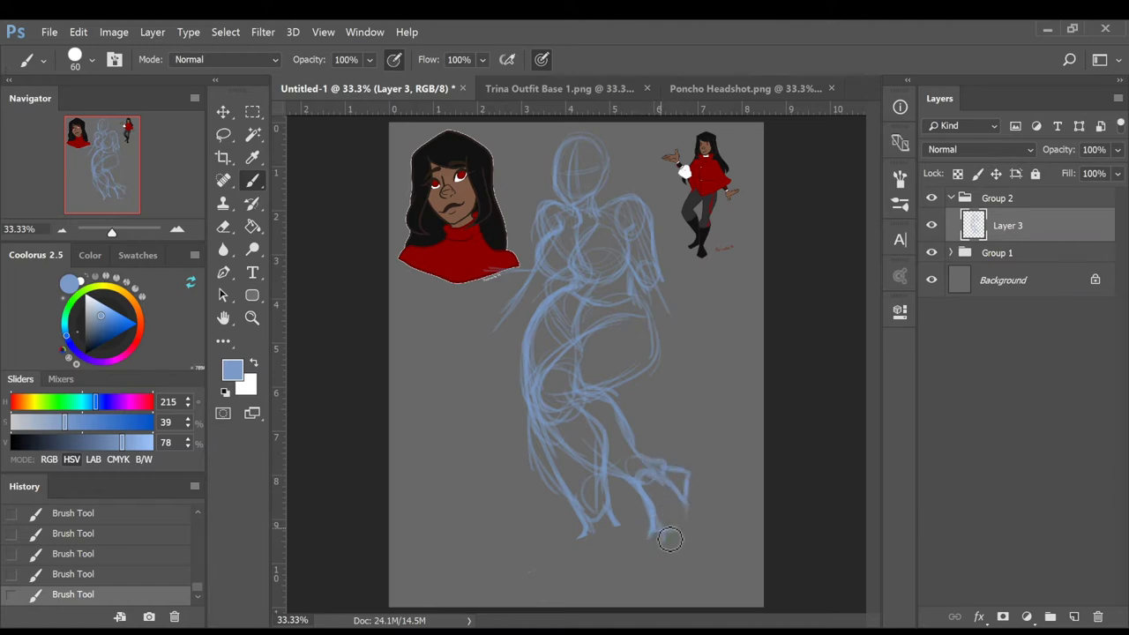
pyautogui.moveTo(703, 545)
pyautogui.mouseDown()
pyautogui.moveTo(675, 556)
pyautogui.moveTo(703, 564)
pyautogui.moveTo(697, 492)
pyautogui.moveTo(703, 558)
pyautogui.mouseUp()
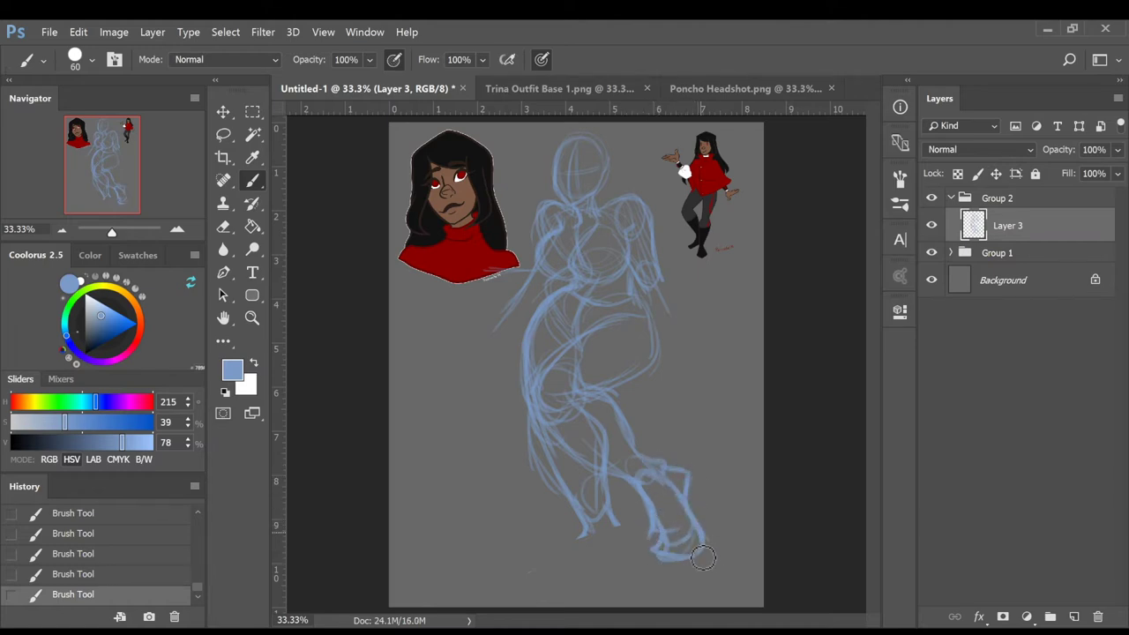
pyautogui.moveTo(700, 486)
pyautogui.mouseDown()
pyautogui.moveTo(702, 544)
pyautogui.moveTo(676, 570)
pyautogui.mouseUp()
# Sketch the heel, sole and toes of the second foot below the other ankle
pyautogui.moveTo(604, 529)
pyautogui.mouseDown()
pyautogui.moveTo(552, 580)
pyautogui.moveTo(607, 568)
pyautogui.moveTo(631, 540)
pyautogui.moveTo(637, 549)
pyautogui.moveTo(608, 566)
pyautogui.mouseUp()
pyautogui.moveTo(578, 543)
pyautogui.mouseDown()
pyautogui.moveTo(545, 571)
pyautogui.moveTo(620, 567)
pyautogui.mouseUp()
pyautogui.moveTo(542, 571); pyautogui.dragTo(572, 594)
pyautogui.moveTo(540, 566); pyautogui.dragTo(564, 555)
pyautogui.moveTo(552, 599)
pyautogui.mouseDown()
pyautogui.moveTo(524, 587)
pyautogui.moveTo(515, 565)
pyautogui.mouseUp()
pyautogui.moveTo(585, 534); pyautogui.dragTo(559, 560)
pyautogui.moveTo(573, 553); pyautogui.dragTo(535, 569)
pyautogui.moveTo(535, 570)
pyautogui.mouseDown()
pyautogui.moveTo(550, 585)
pyautogui.moveTo(598, 588)
pyautogui.mouseUp()
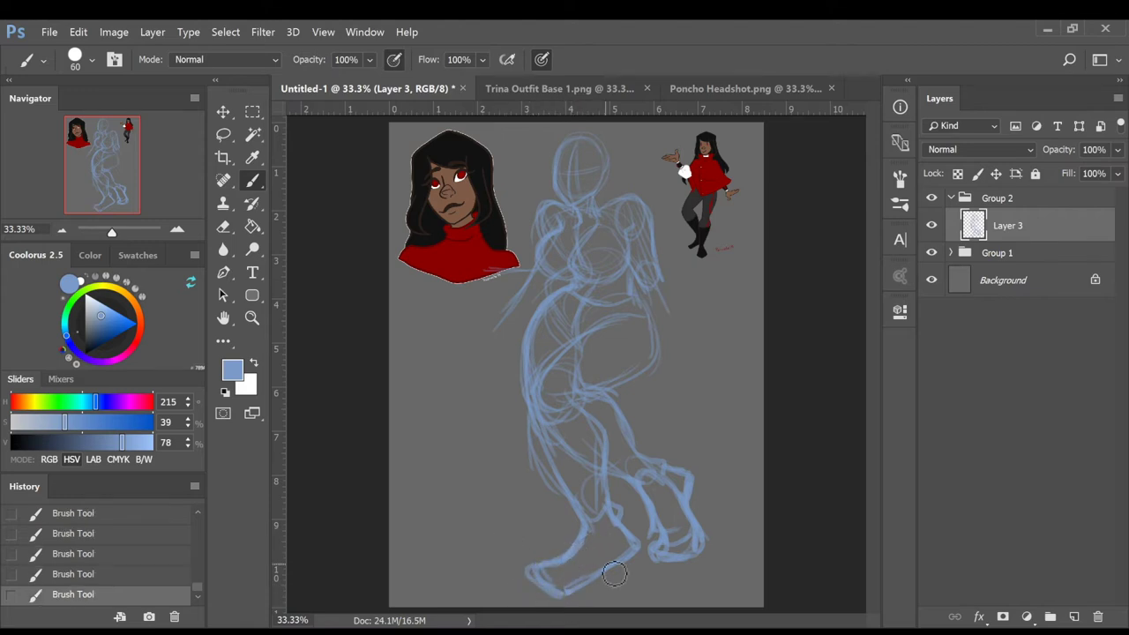
# Lasso the lower legs and feet, scale them down, align them under the thighs and deselect
pyautogui.press('l')
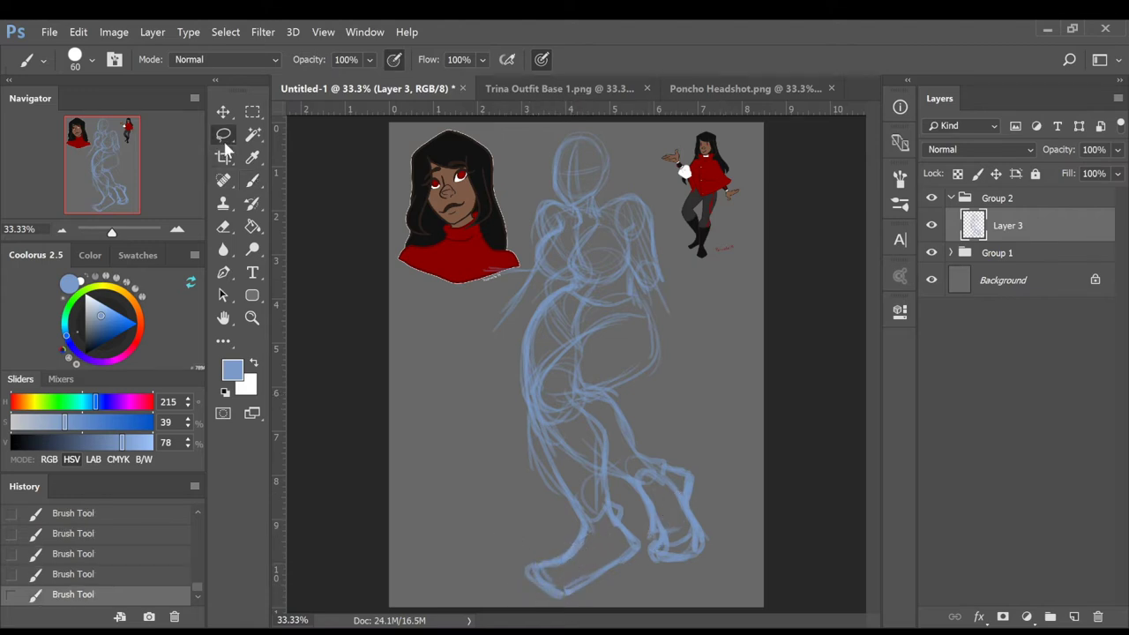
pyautogui.moveTo(585, 373)
pyautogui.mouseDown()
pyautogui.moveTo(771, 485)
pyautogui.moveTo(614, 357)
pyautogui.mouseUp()
pyautogui.hotkey('ctrl', 't')
pyautogui.moveTo(764, 607); pyautogui.dragTo(709, 559)
pyautogui.moveTo(669, 482); pyautogui.dragTo(690, 475)
pyautogui.press('Return')
pyautogui.hotkey('ctrl', 'd')
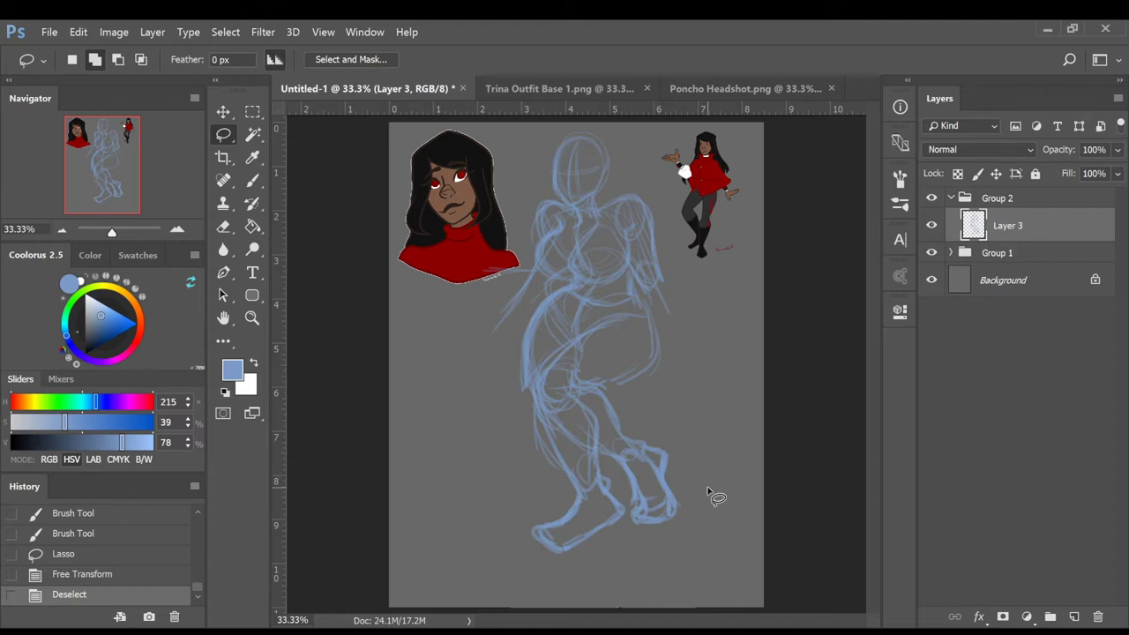
# Rework the front thigh's contour briefly, and erase it together with the lower legs and feet
pyautogui.click(257, 182)
pyautogui.moveTo(621, 319); pyautogui.dragTo(545, 367)
pyautogui.moveTo(592, 330); pyautogui.dragTo(541, 374)
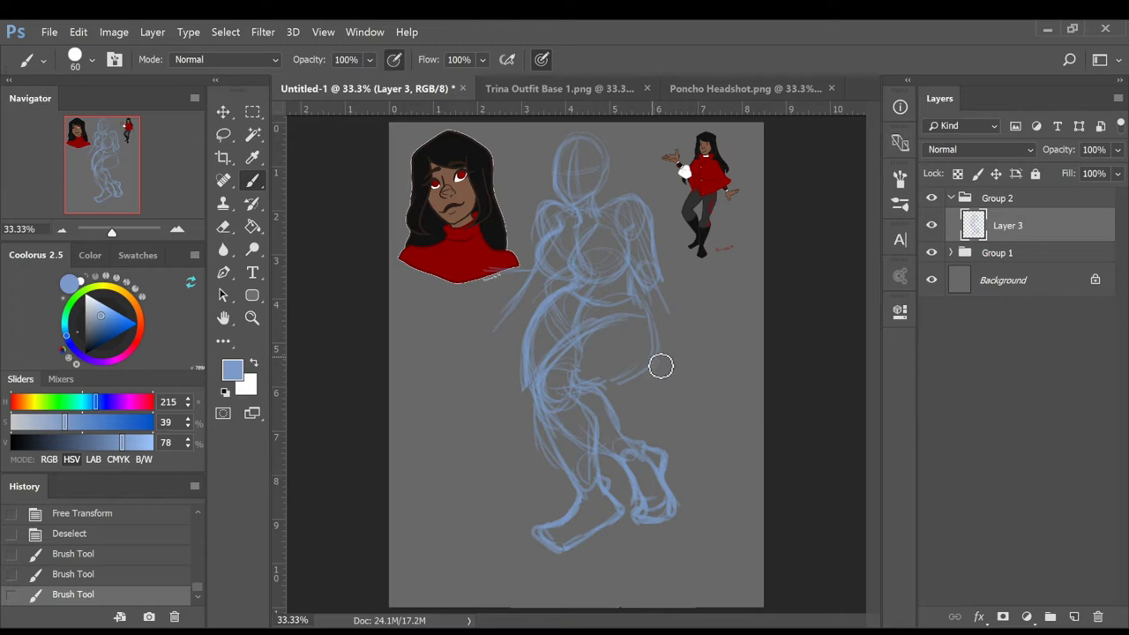
pyautogui.press('e')
pyautogui.moveTo(608, 352)
pyautogui.mouseDown()
pyautogui.moveTo(560, 379)
pyautogui.moveTo(548, 412)
pyautogui.moveTo(641, 361)
pyautogui.moveTo(631, 419)
pyautogui.moveTo(559, 534)
pyautogui.mouseUp()
pyautogui.press('b')
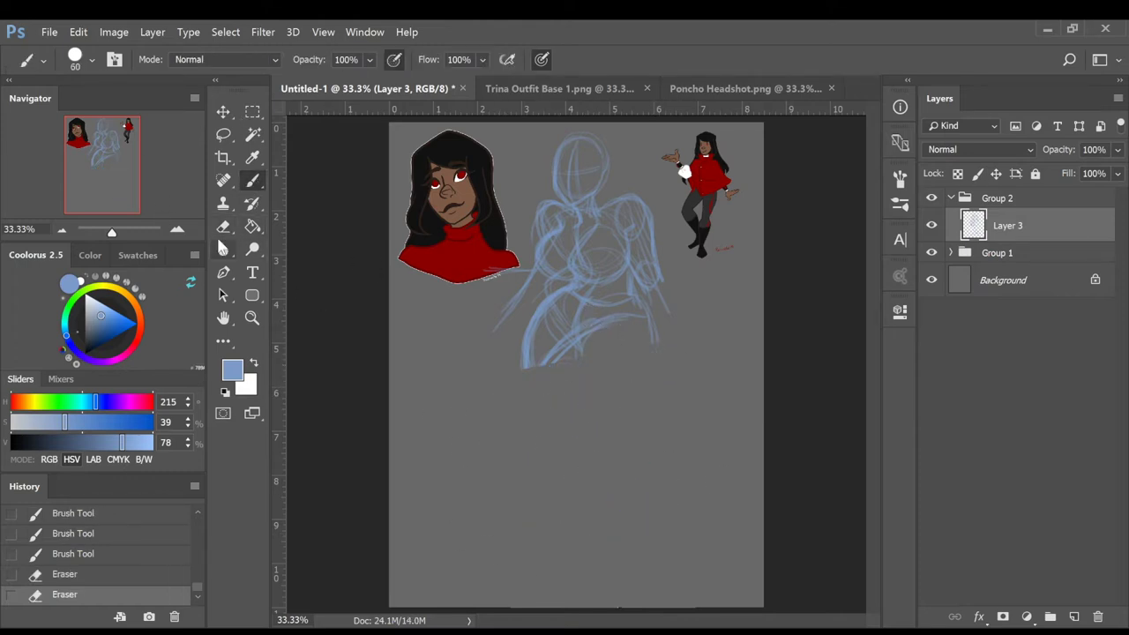
pyautogui.click(223, 227)
pyautogui.moveTo(605, 326); pyautogui.dragTo(549, 362)
# Redraw the hips and both thighs down to the knees, with the front thigh crossing over
pyautogui.click(252, 181)
pyautogui.moveTo(619, 319)
pyautogui.mouseDown()
pyautogui.moveTo(583, 410)
pyautogui.moveTo(571, 358)
pyautogui.mouseUp()
pyautogui.moveTo(603, 327); pyautogui.dragTo(566, 368)
pyautogui.moveTo(596, 330); pyautogui.dragTo(568, 360)
pyautogui.moveTo(552, 316); pyautogui.dragTo(586, 344)
pyautogui.moveTo(652, 307)
pyautogui.mouseDown()
pyautogui.moveTo(667, 354)
pyautogui.moveTo(572, 418)
pyautogui.moveTo(607, 406)
pyautogui.mouseUp()
pyautogui.moveTo(525, 365); pyautogui.dragTo(549, 416)
# Sketch both lower legs spreading outward from the crossed knees
pyautogui.moveTo(548, 418); pyautogui.dragTo(614, 495)
pyautogui.moveTo(599, 384); pyautogui.dragTo(645, 460)
pyautogui.moveTo(559, 420); pyautogui.dragTo(637, 491)
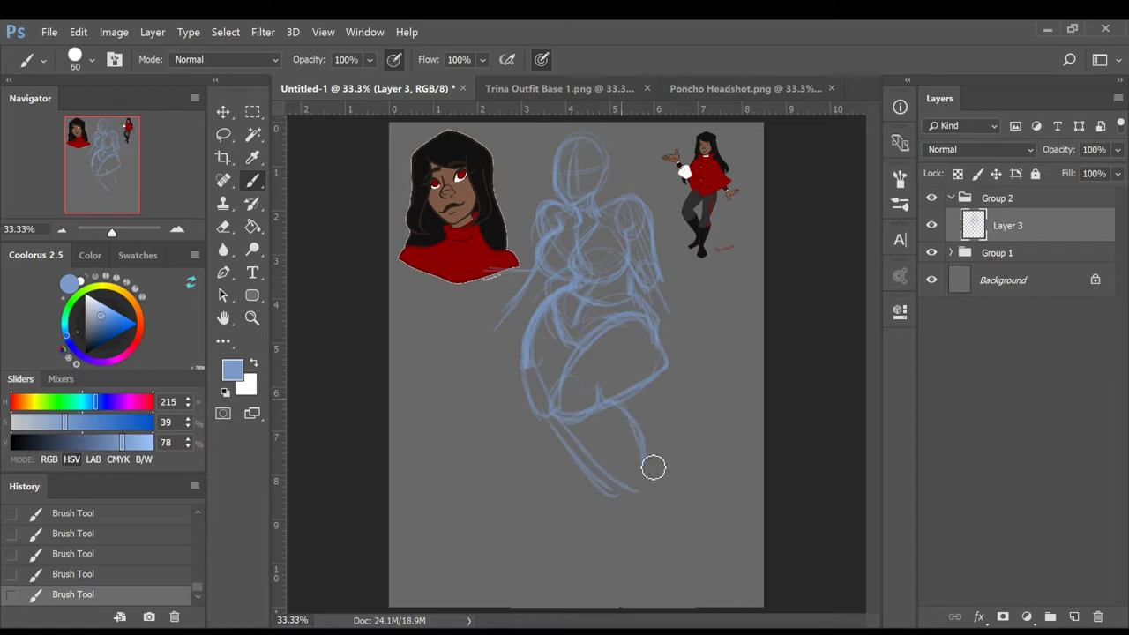
pyautogui.moveTo(536, 397); pyautogui.dragTo(490, 449)
pyautogui.moveTo(526, 401); pyautogui.dragTo(455, 487)
pyautogui.moveTo(558, 448); pyautogui.dragTo(498, 490)
pyautogui.moveTo(559, 403)
pyautogui.mouseDown()
pyautogui.moveTo(590, 411)
pyautogui.moveTo(635, 485)
pyautogui.mouseUp()
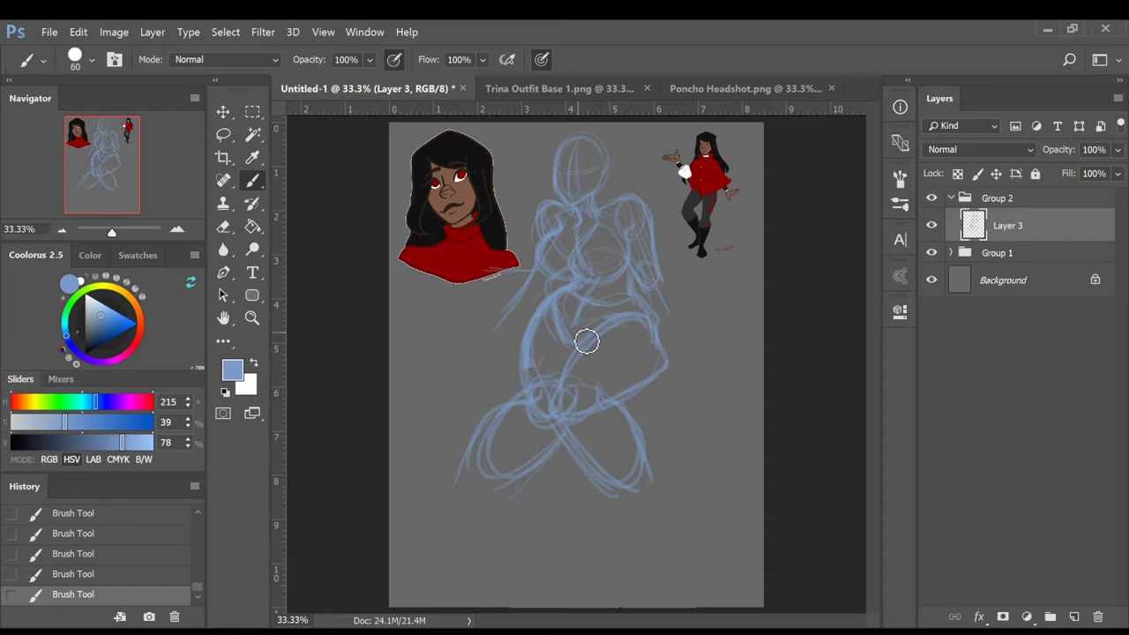
# Sketch the ankles and both feet, and reinforce the thigh and outer hip contours
pyautogui.moveTo(597, 471)
pyautogui.mouseDown()
pyautogui.moveTo(643, 522)
pyautogui.moveTo(607, 554)
pyautogui.moveTo(637, 555)
pyautogui.moveTo(666, 504)
pyautogui.moveTo(644, 559)
pyautogui.moveTo(599, 554)
pyautogui.moveTo(622, 534)
pyautogui.mouseUp()
pyautogui.moveTo(651, 469); pyautogui.dragTo(684, 492)
pyautogui.moveTo(667, 566); pyautogui.dragTo(682, 516)
pyautogui.moveTo(565, 314)
pyautogui.mouseDown()
pyautogui.moveTo(517, 390)
pyautogui.moveTo(537, 471)
pyautogui.moveTo(492, 507)
pyautogui.moveTo(473, 501)
pyautogui.moveTo(503, 555)
pyautogui.moveTo(460, 516)
pyautogui.moveTo(468, 565)
pyautogui.moveTo(452, 575)
pyautogui.moveTo(508, 502)
pyautogui.moveTo(484, 486)
pyautogui.moveTo(512, 493)
pyautogui.moveTo(475, 499)
pyautogui.moveTo(456, 560)
pyautogui.moveTo(509, 527)
pyautogui.moveTo(535, 396)
pyautogui.moveTo(569, 434)
pyautogui.moveTo(566, 383)
pyautogui.mouseUp()
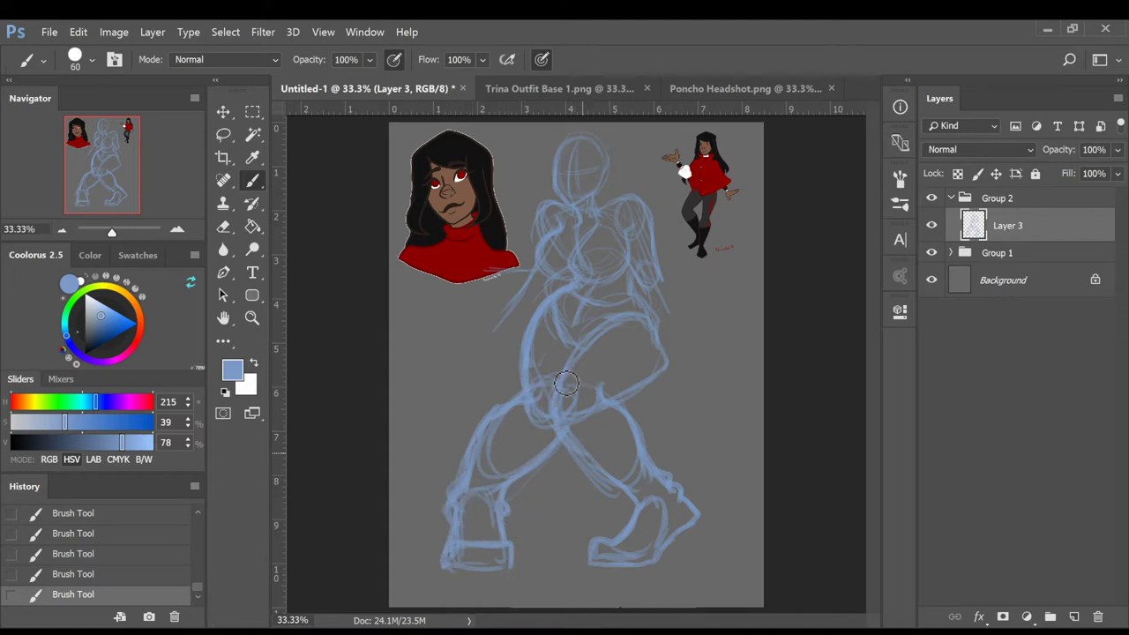
pyautogui.moveTo(652, 307)
pyautogui.mouseDown()
pyautogui.moveTo(665, 379)
pyautogui.moveTo(678, 368)
pyautogui.mouseUp()
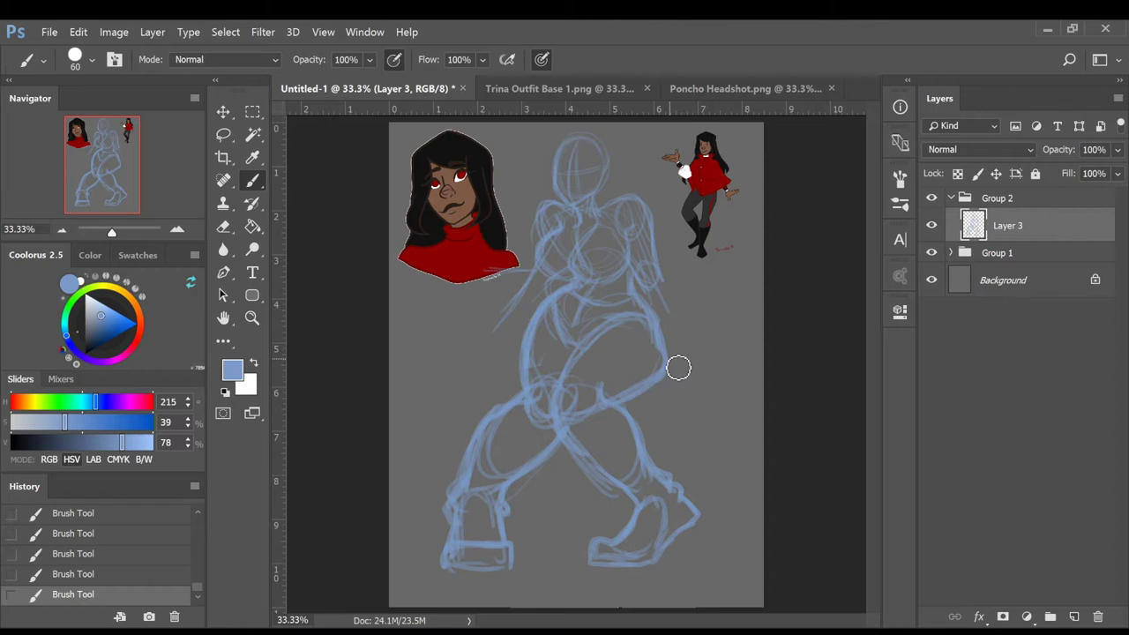
# Lasso the hips and legs, scale them down, reposition them under the torso and deselect
pyautogui.press('l')
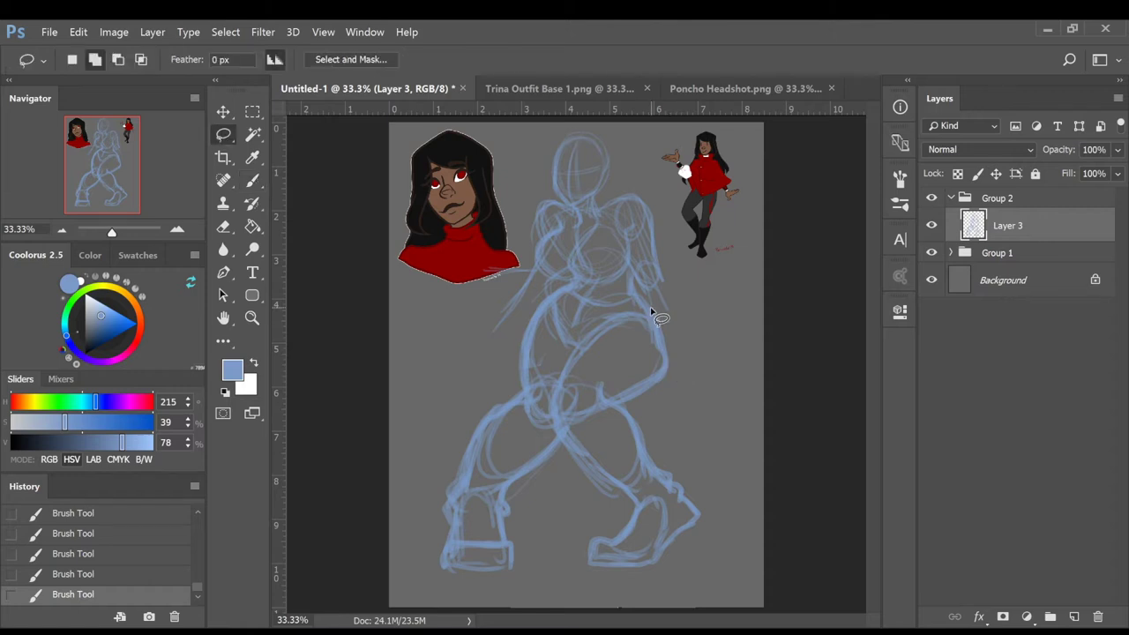
pyautogui.moveTo(582, 289)
pyautogui.mouseDown()
pyautogui.moveTo(585, 617)
pyautogui.moveTo(662, 294)
pyautogui.mouseUp()
pyautogui.hotkey('ctrl', 't')
pyautogui.moveTo(748, 588); pyautogui.dragTo(650, 468)
pyautogui.moveTo(589, 439)
pyautogui.mouseDown()
pyautogui.moveTo(656, 449)
pyautogui.moveTo(677, 487)
pyautogui.mouseUp()
pyautogui.press('Return')
pyautogui.hotkey('ctrl', 'd')
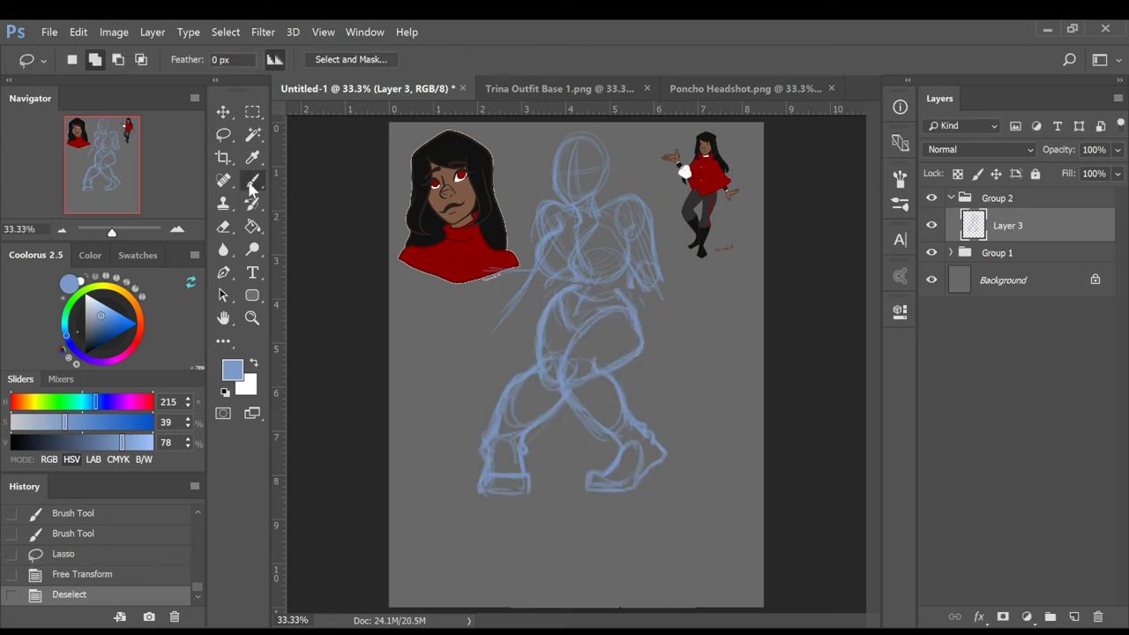
# Step back in the history to the selected legs, shift them slightly down and left, and deselect
pyautogui.click(252, 181)
pyautogui.click(169, 556)
pyautogui.hotkey('ctrl', 't')
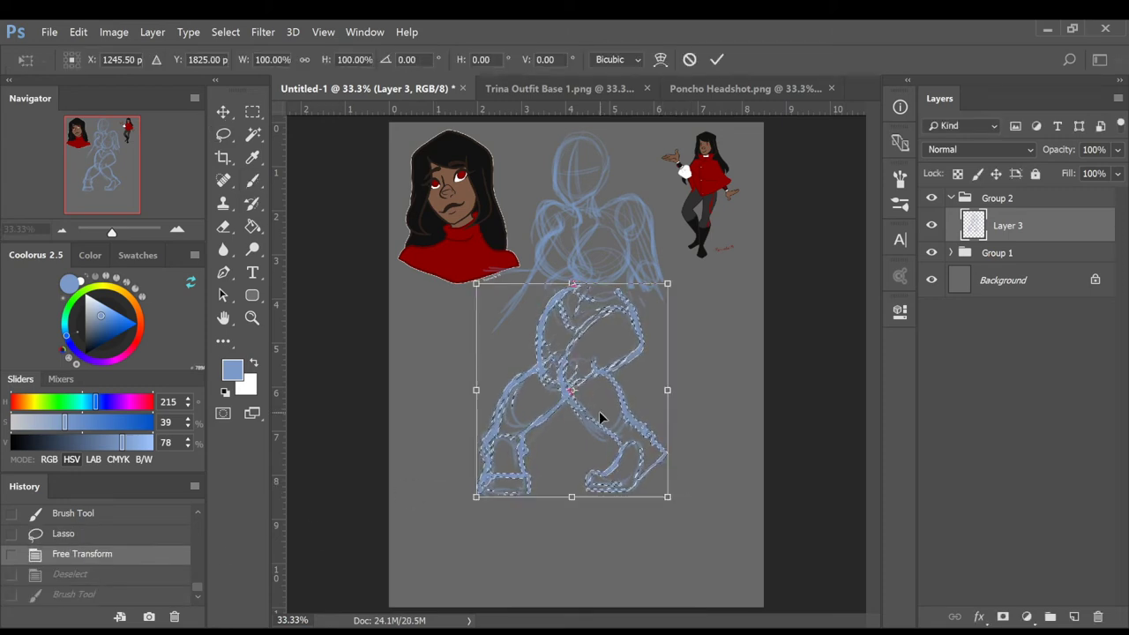
pyautogui.press('Return')
pyautogui.hotkey('ctrl', 'd')
# Redraw the waist and hip contours so the torso connects with the repositioned legs
pyautogui.moveTo(572, 282); pyautogui.dragTo(569, 297)
pyautogui.moveTo(573, 294); pyautogui.dragTo(537, 329)
pyautogui.moveTo(633, 281); pyautogui.dragTo(622, 304)
pyautogui.moveTo(621, 301); pyautogui.dragTo(641, 352)
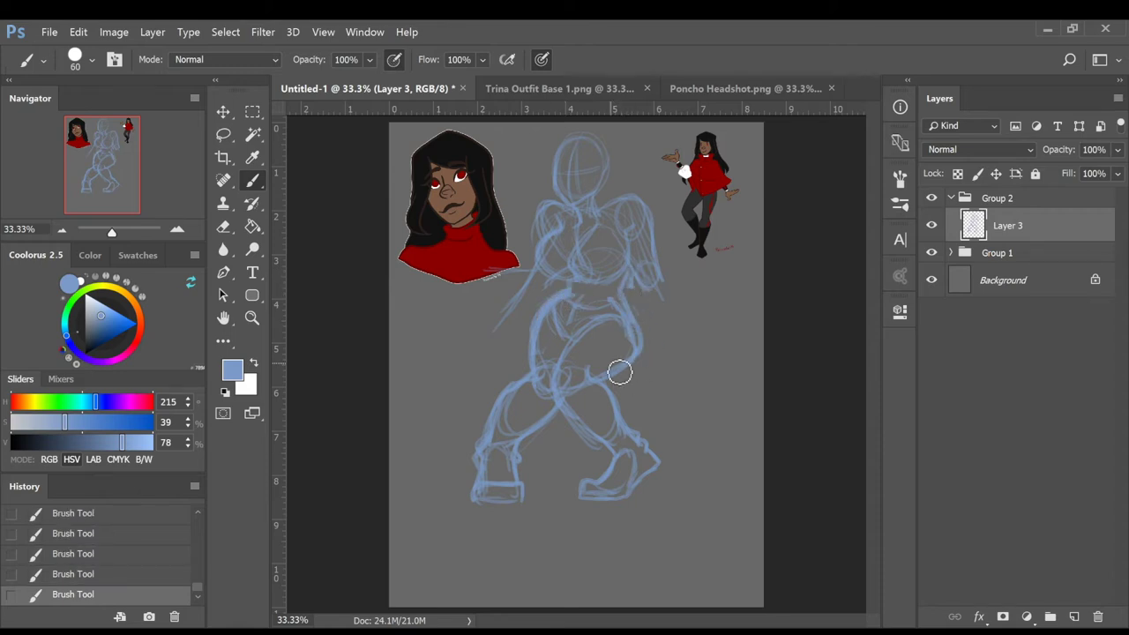
# Lasso the hips and legs, widen them slightly with Free Transform and deselect
pyautogui.click(223, 138)
pyautogui.moveTo(509, 328)
pyautogui.mouseDown()
pyautogui.moveTo(655, 322)
pyautogui.moveTo(653, 300)
pyautogui.mouseUp()
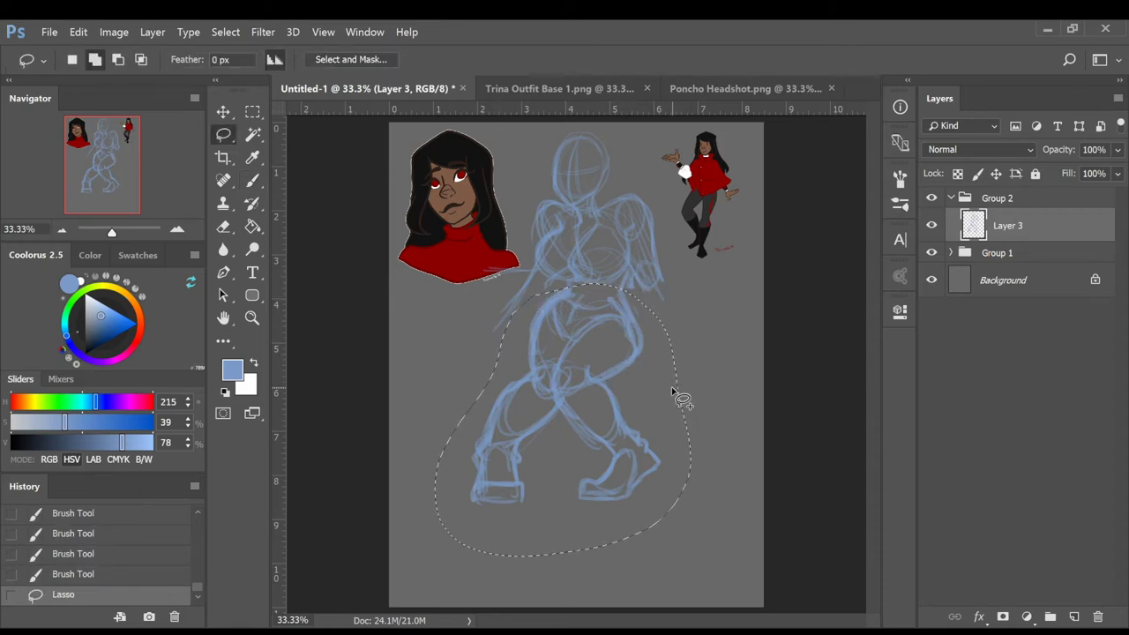
pyautogui.hotkey('ctrl', 't')
pyautogui.moveTo(681, 418); pyautogui.dragTo(640, 420)
pyautogui.press('Return')
pyautogui.hotkey('ctrl', 't')
pyautogui.press('Return')
pyautogui.hotkey('ctrl', 'd')
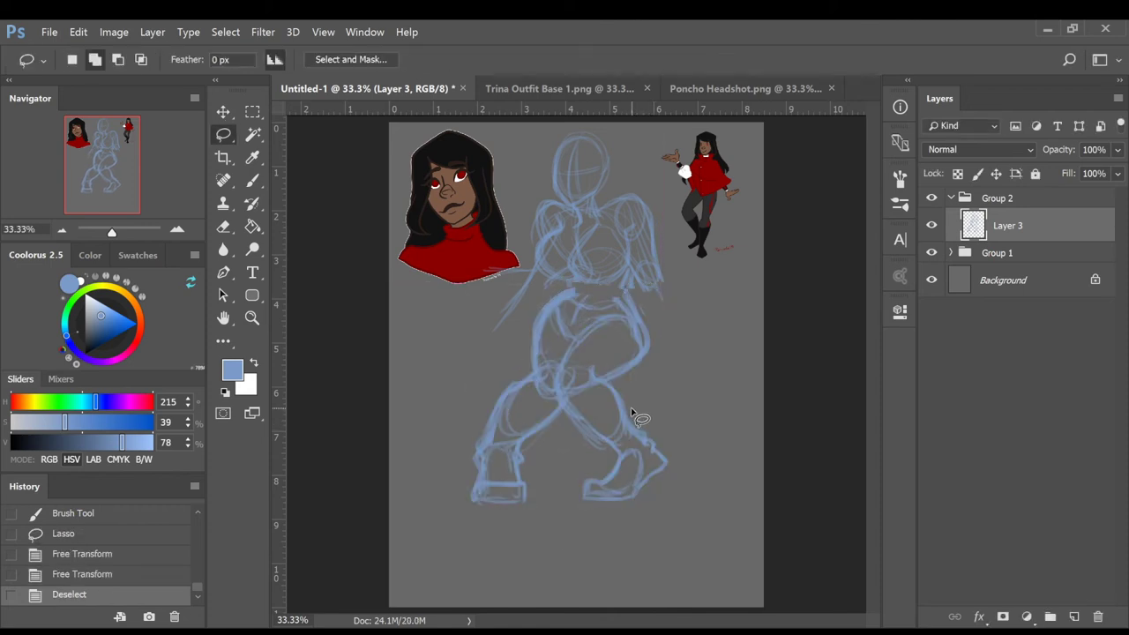
# Strengthen the neck and waist lines, and sketch both forearms and hands
pyautogui.press('b')
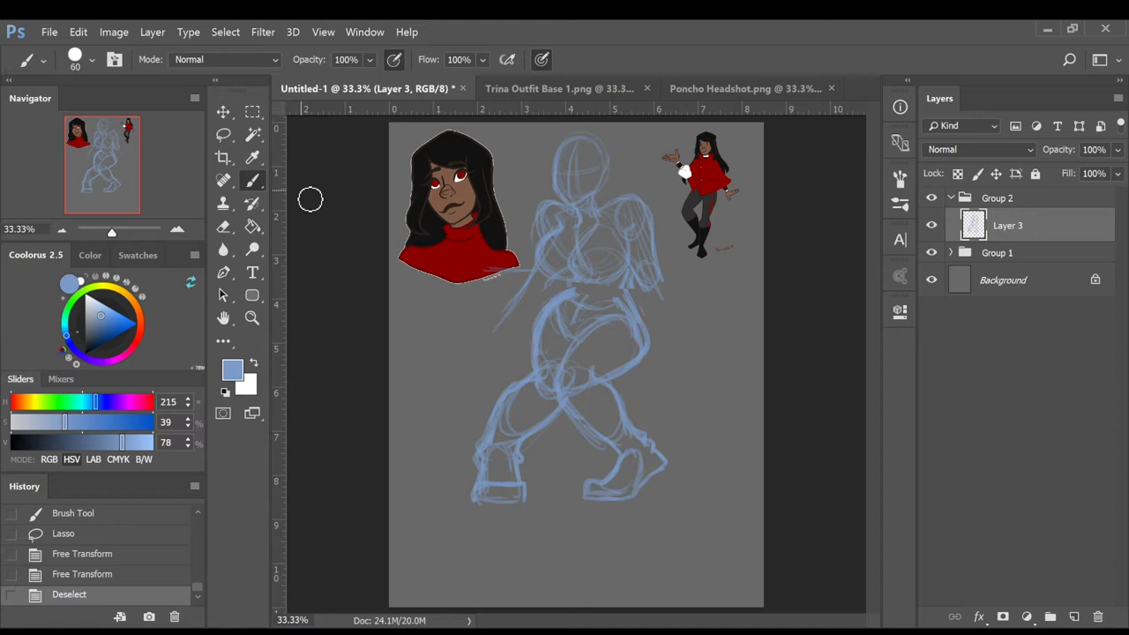
pyautogui.moveTo(579, 294); pyautogui.dragTo(562, 275)
pyautogui.moveTo(588, 210); pyautogui.dragTo(586, 211)
pyautogui.moveTo(585, 210); pyautogui.dragTo(587, 222)
pyautogui.moveTo(586, 218); pyautogui.dragTo(585, 230)
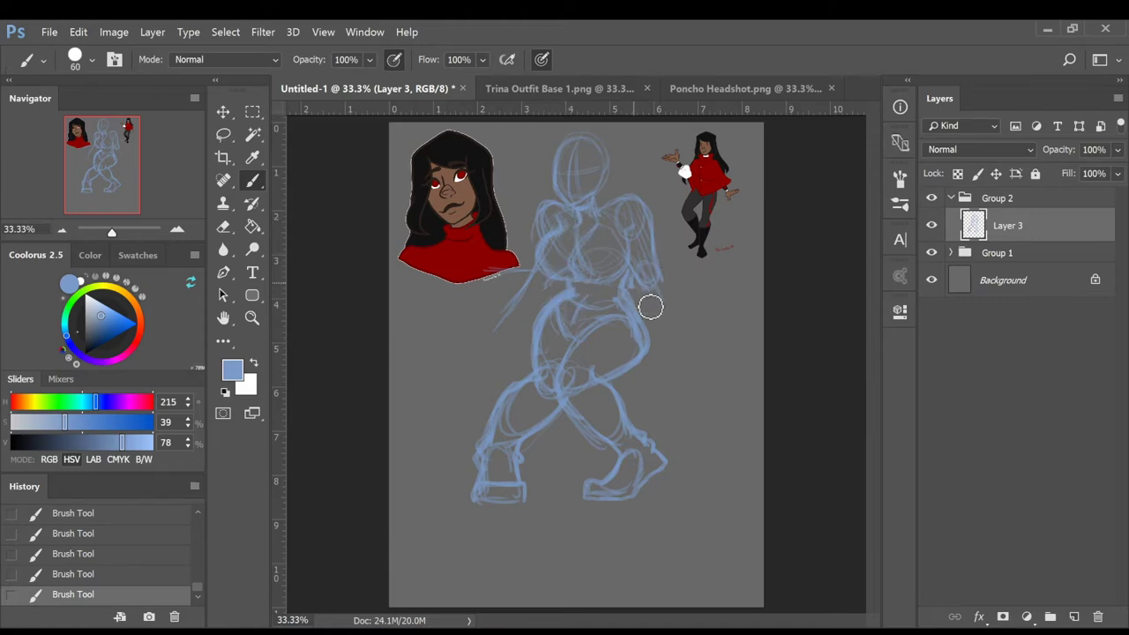
pyautogui.moveTo(526, 290)
pyautogui.mouseDown()
pyautogui.moveTo(477, 300)
pyautogui.moveTo(536, 277)
pyautogui.moveTo(540, 301)
pyautogui.mouseUp()
pyautogui.moveTo(654, 295)
pyautogui.mouseDown()
pyautogui.moveTo(697, 355)
pyautogui.moveTo(709, 317)
pyautogui.moveTo(678, 356)
pyautogui.moveTo(705, 347)
pyautogui.mouseUp()
# Move the whole figure sketch lower on the canvas
pyautogui.hotkey('ctrl', 't')
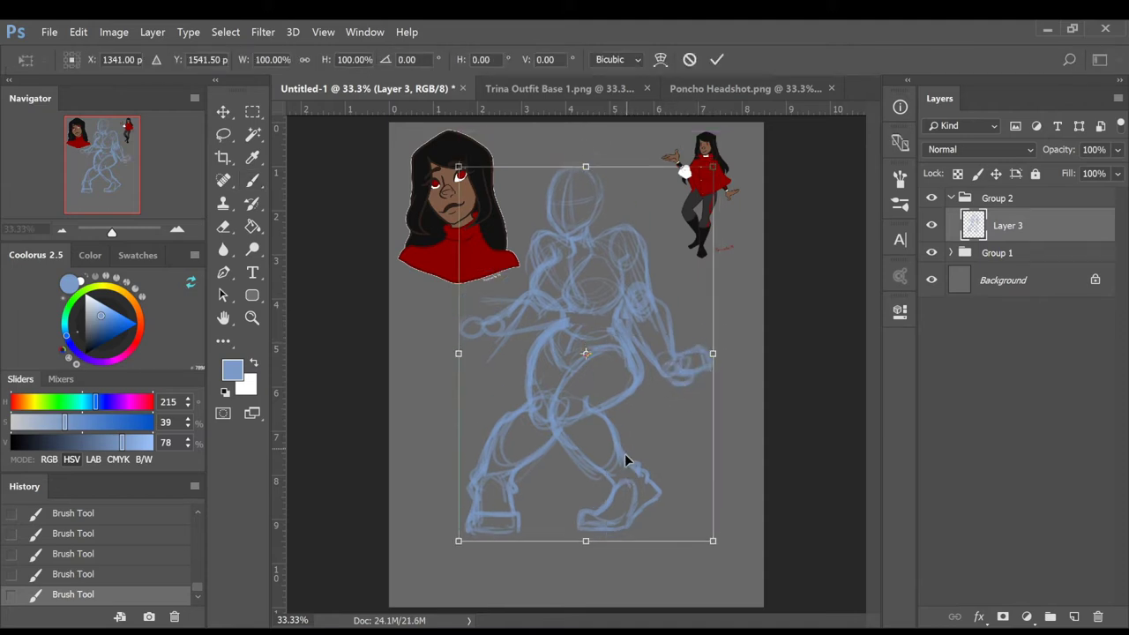
pyautogui.moveTo(625, 451); pyautogui.dragTo(618, 456)
pyautogui.press('Return')
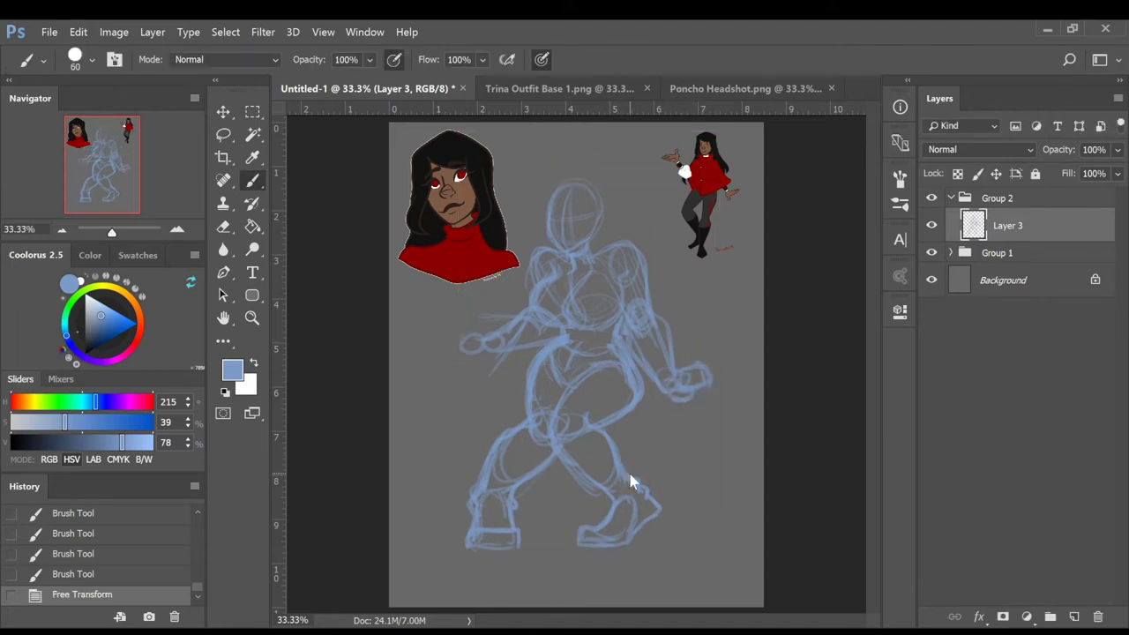
# Lasso the head, nudge it into a better position over the neck and deselect
pyautogui.press('l')
pyautogui.moveTo(596, 257)
pyautogui.mouseDown()
pyautogui.moveTo(584, 222)
pyautogui.moveTo(597, 200)
pyautogui.moveTo(580, 199)
pyautogui.mouseUp()
pyautogui.hotkey('ctrl', 't')
pyautogui.press('Down')
pyautogui.press('Down')
pyautogui.press('Down')
pyautogui.press('Right')
pyautogui.press('Right')
pyautogui.press('Right')
pyautogui.press('Right')
pyautogui.press('Right')
pyautogui.press('Right')
pyautogui.press('Right')
pyautogui.press('Right')
pyautogui.press('Right')
pyautogui.press('Right')
pyautogui.press('Down')
pyautogui.press('Down')
pyautogui.press('Right')
pyautogui.press('Right')
pyautogui.press('Right')
pyautogui.press('Right')
pyautogui.press('Right')
pyautogui.press('Right')
pyautogui.press('Up')
pyautogui.press('Up')
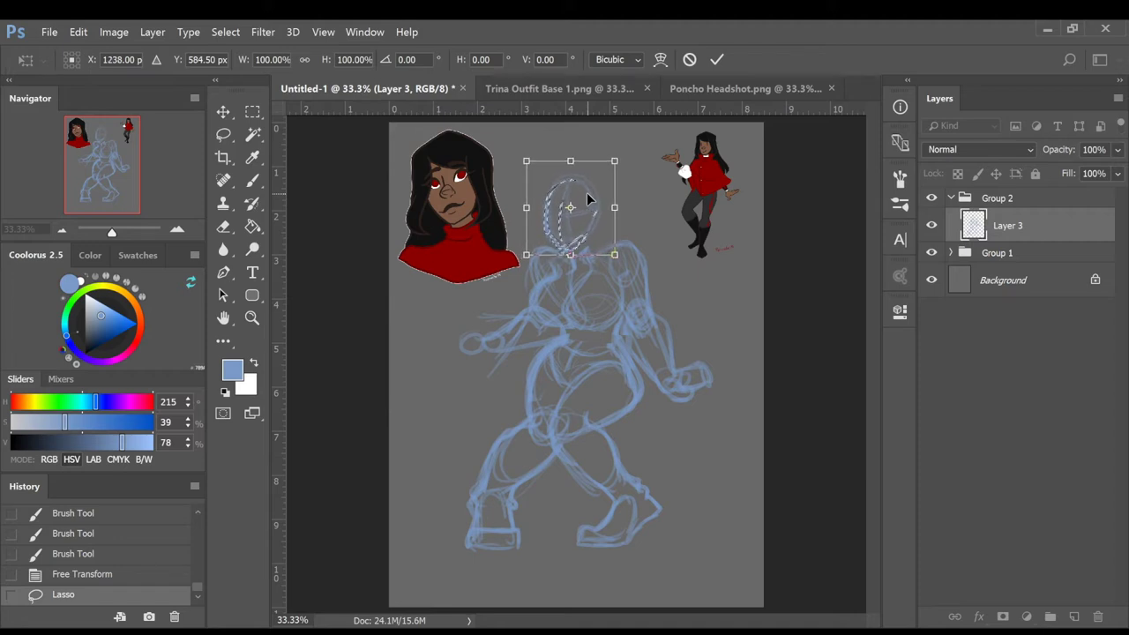
pyautogui.press('Return')
pyautogui.hotkey('ctrl', 'd')
# Redraw the neck and sketch long hair around the head, flowing outward past the shoulder
pyautogui.press('b')
pyautogui.moveTo(579, 263); pyautogui.dragTo(602, 260)
pyautogui.moveTo(602, 259); pyautogui.dragTo(601, 260)
pyautogui.moveTo(593, 190); pyautogui.dragTo(605, 245)
pyautogui.moveTo(547, 214)
pyautogui.mouseDown()
pyautogui.moveTo(585, 176)
pyautogui.moveTo(600, 184)
pyautogui.moveTo(675, 290)
pyautogui.moveTo(663, 309)
pyautogui.mouseUp()
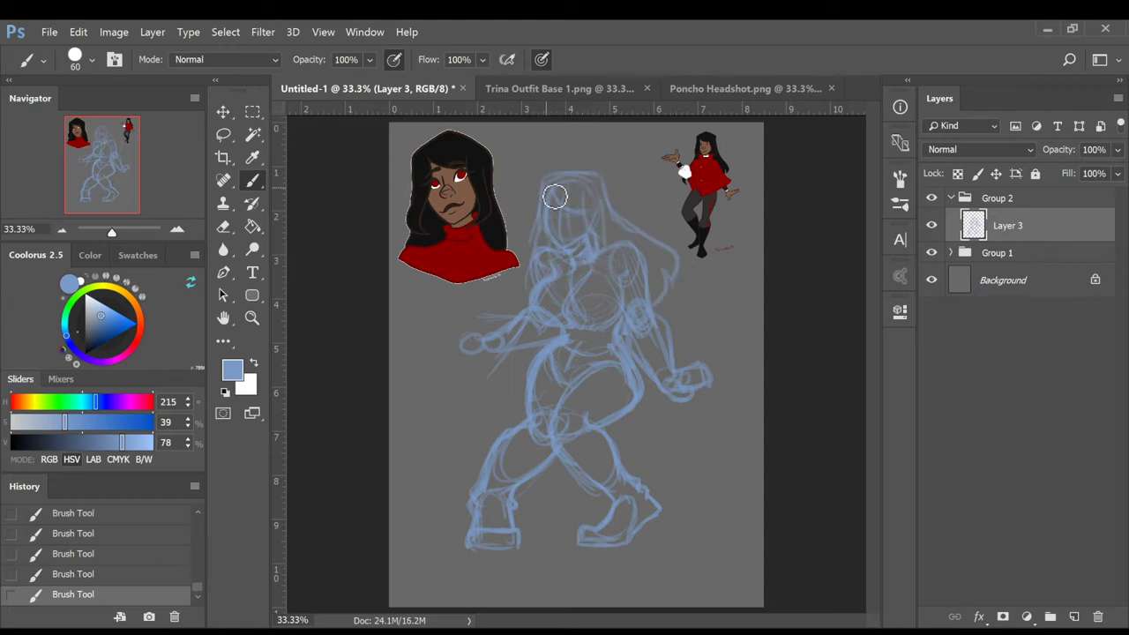
# Enlarge the whole figure sketch and reposition it to fill more of the canvas
pyautogui.hotkey('ctrl', 't')
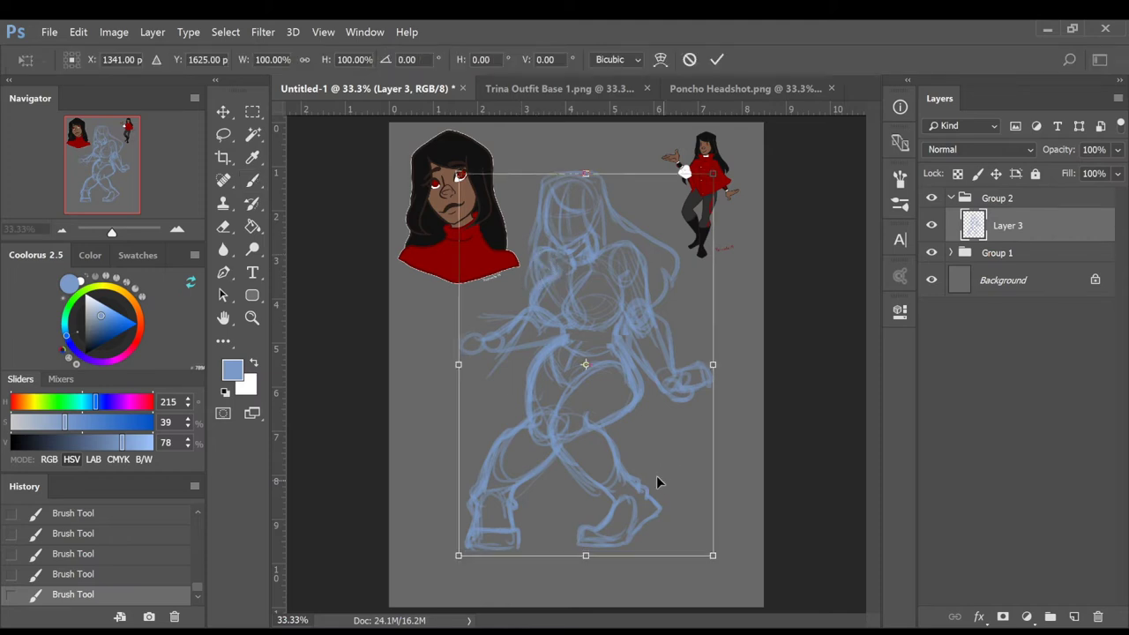
pyautogui.moveTo(661, 480); pyautogui.dragTo(628, 457)
pyautogui.moveTo(679, 530)
pyautogui.mouseDown()
pyautogui.moveTo(712, 578)
pyautogui.moveTo(653, 519)
pyautogui.moveTo(675, 522)
pyautogui.mouseUp()
pyautogui.press('Return')
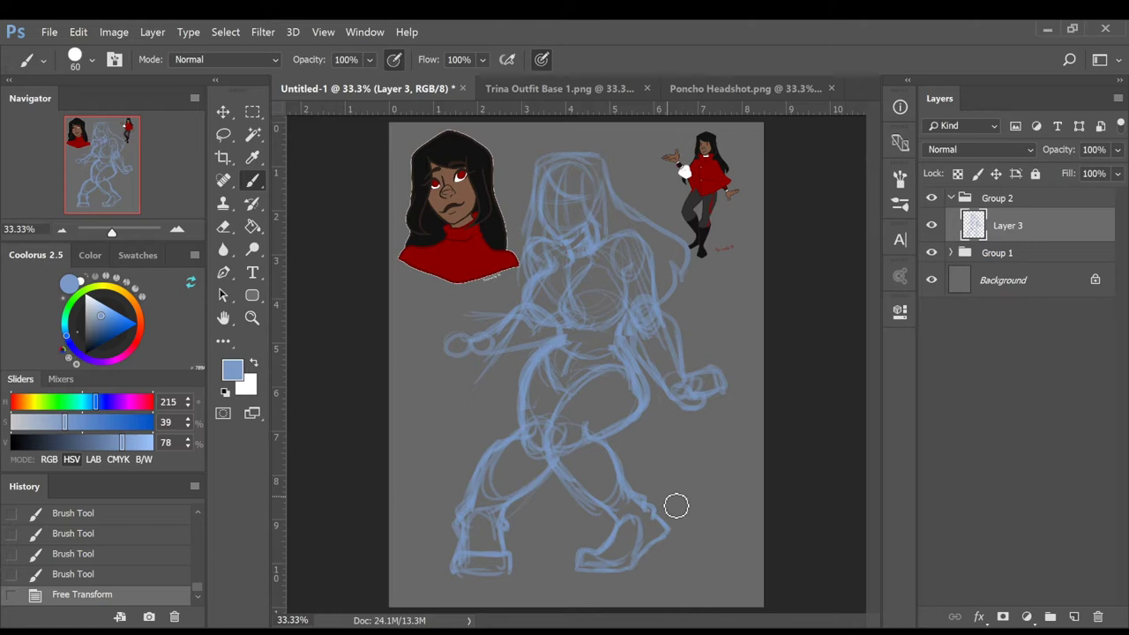
# Sketch the facial features along the guidelines on the head
pyautogui.moveTo(562, 212)
pyautogui.mouseDown()
pyautogui.moveTo(565, 203)
pyautogui.moveTo(565, 232)
pyautogui.mouseUp()
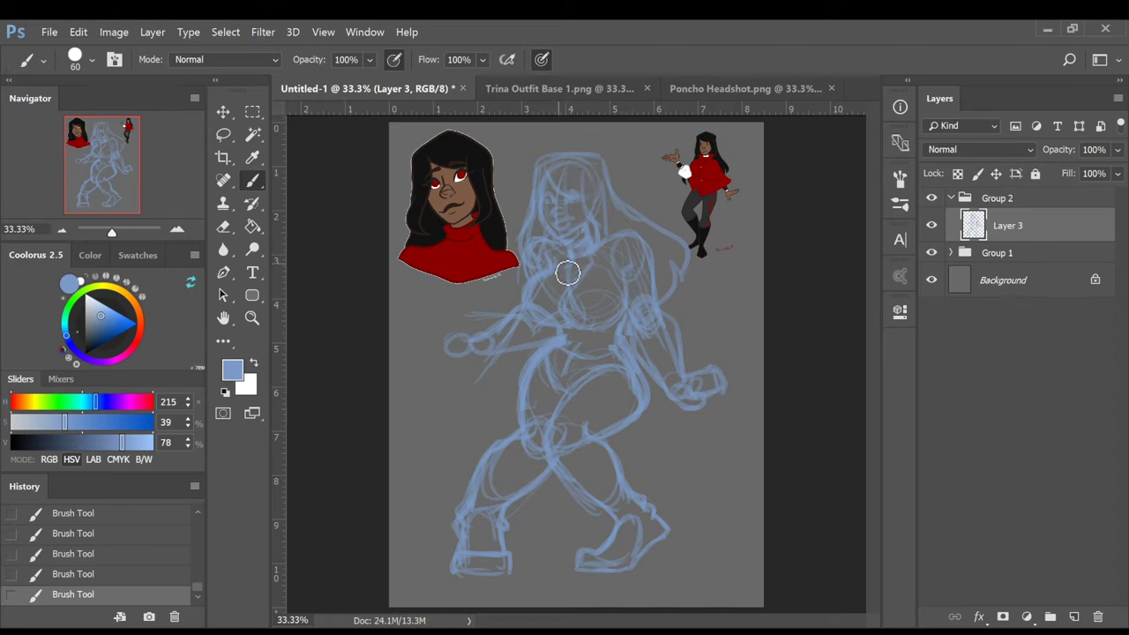
# Sketch the chest and midriff contours and build a clenched fist at the end of the bent arm
pyautogui.moveTo(564, 301)
pyautogui.mouseDown()
pyautogui.moveTo(614, 303)
pyautogui.moveTo(632, 276)
pyautogui.moveTo(607, 255)
pyautogui.moveTo(635, 321)
pyautogui.mouseUp()
pyautogui.moveTo(573, 342); pyautogui.dragTo(598, 366)
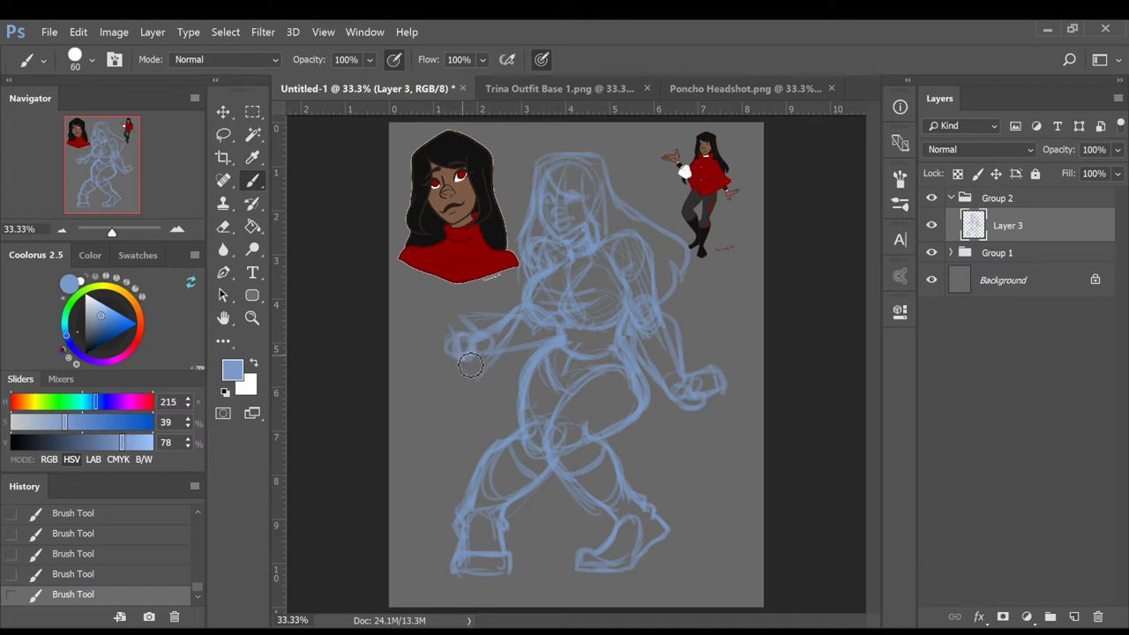
pyautogui.moveTo(457, 310); pyautogui.dragTo(435, 323)
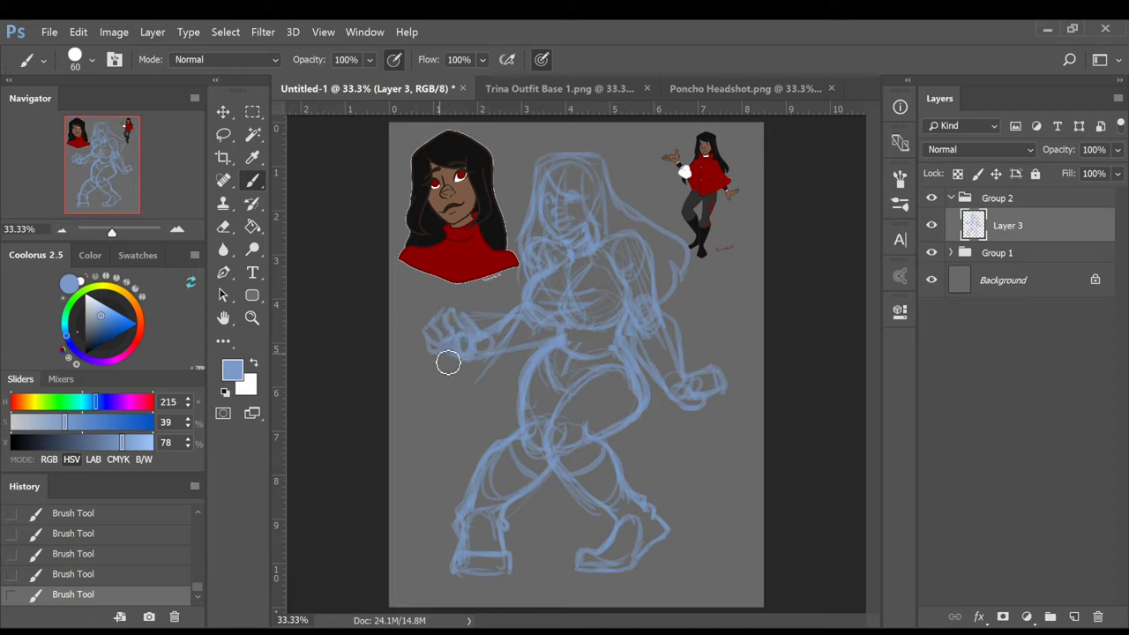
pyautogui.moveTo(448, 363); pyautogui.dragTo(468, 359)
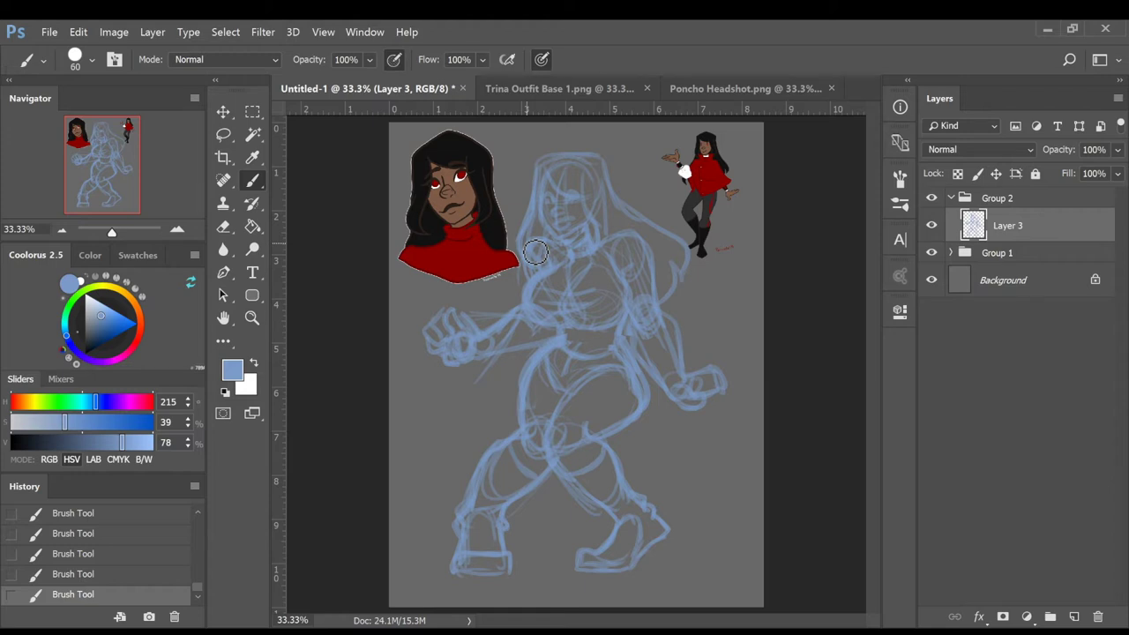
# Lower the opacity of the blue sketch layer and add a new layer above it
pyautogui.click(1117, 151)
pyautogui.moveTo(1113, 166)
pyautogui.mouseDown()
pyautogui.moveTo(1062, 167)
pyautogui.moveTo(1103, 168)
pyautogui.mouseUp()
pyautogui.click(1116, 151)
pyautogui.click(1073, 616)
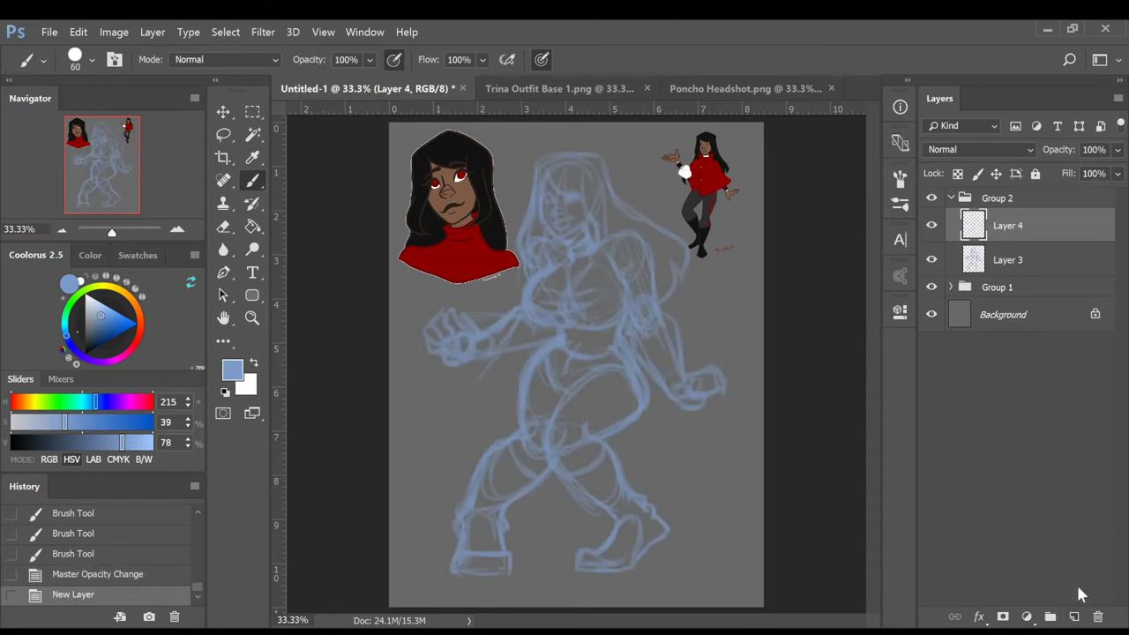
# Set a 24 px dark blue brush (hue 215, saturation 72, brightness 23) and fade the reference group, keeping Layer 4 active
pyautogui.moveTo(93, 423); pyautogui.dragTo(113, 423)
pyautogui.click(43, 441)
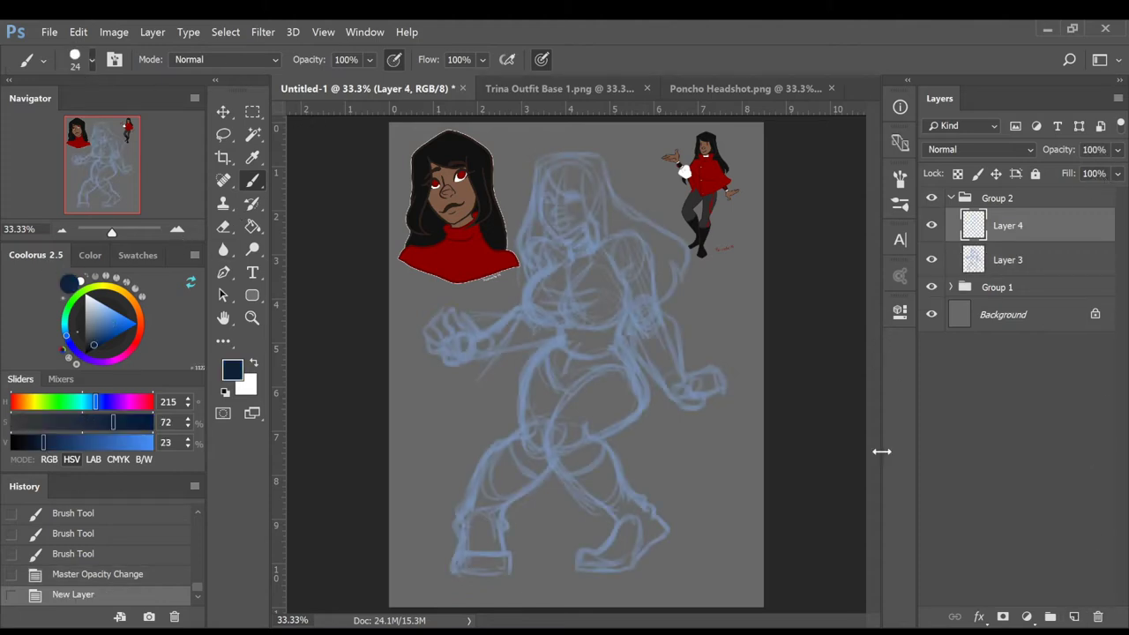
pyautogui.scroll(3, 696, 474)
pyautogui.click(1057, 282)
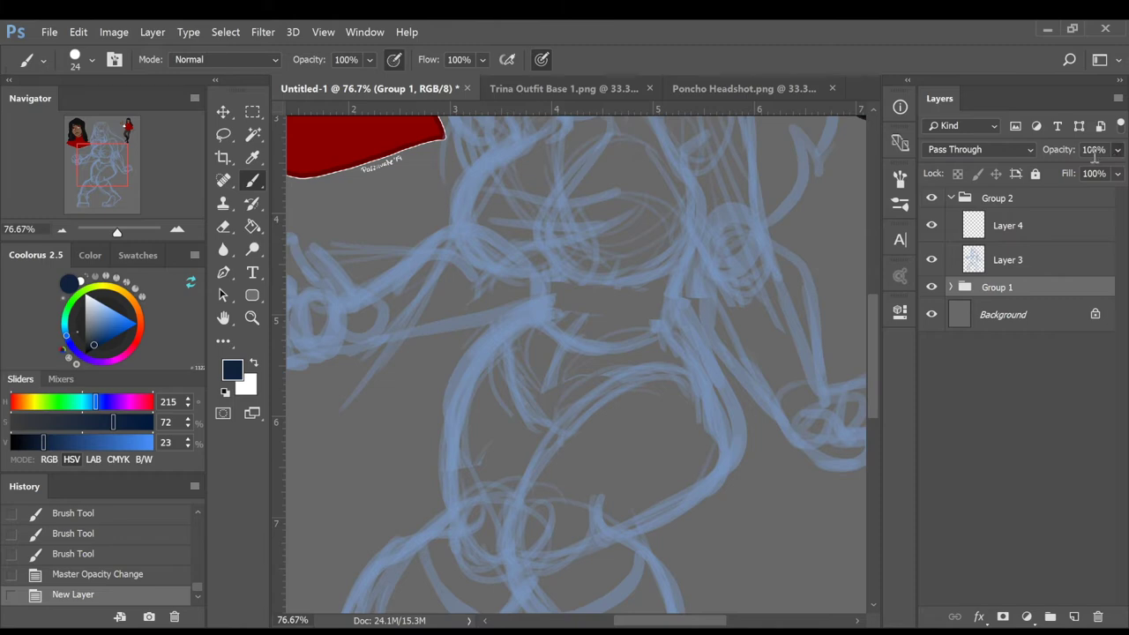
pyautogui.click(1052, 226)
pyautogui.moveTo(873, 371); pyautogui.dragTo(883, 309)
pyautogui.click(1027, 286)
pyautogui.click(1116, 151)
pyautogui.moveTo(1116, 167); pyautogui.dragTo(1062, 168)
pyautogui.click(1028, 225)
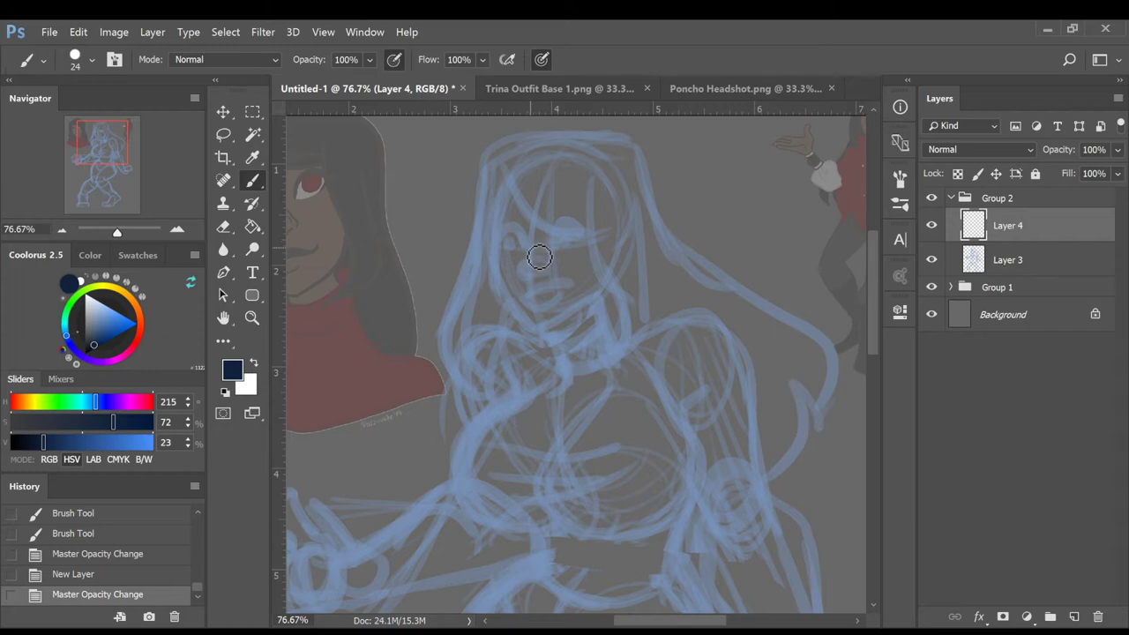
# Draw the nose, eyes, eyebrows and open smiling mouth in dark blue over the rough face
pyautogui.moveTo(531, 251); pyautogui.dragTo(520, 267)
pyautogui.moveTo(529, 254); pyautogui.dragTo(525, 278)
pyautogui.moveTo(519, 266)
pyautogui.mouseDown()
pyautogui.moveTo(532, 281)
pyautogui.moveTo(521, 236)
pyautogui.moveTo(597, 239)
pyautogui.mouseUp()
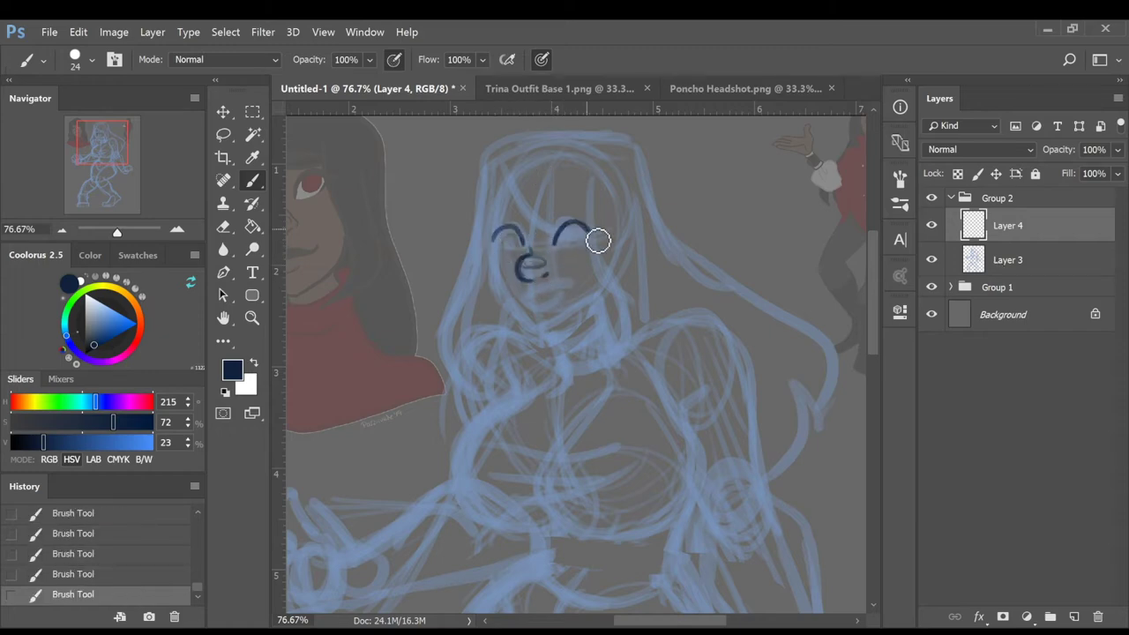
pyautogui.moveTo(517, 245)
pyautogui.mouseDown()
pyautogui.moveTo(579, 248)
pyautogui.moveTo(521, 217)
pyautogui.moveTo(585, 209)
pyautogui.mouseUp()
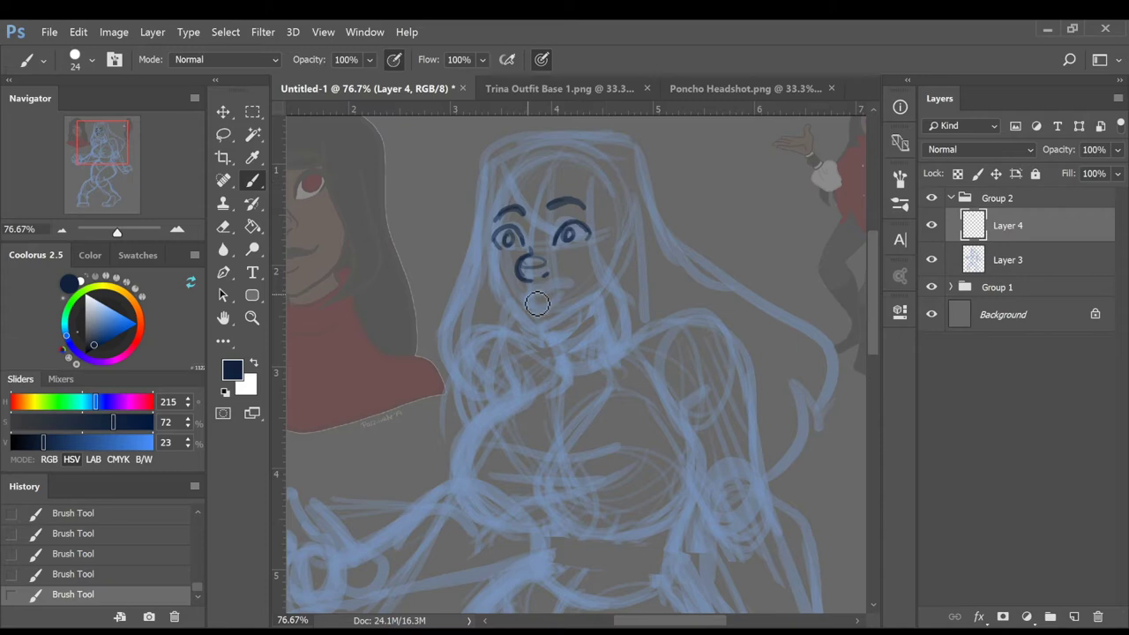
pyautogui.moveTo(520, 292)
pyautogui.mouseDown()
pyautogui.moveTo(564, 282)
pyautogui.moveTo(554, 300)
pyautogui.mouseUp()
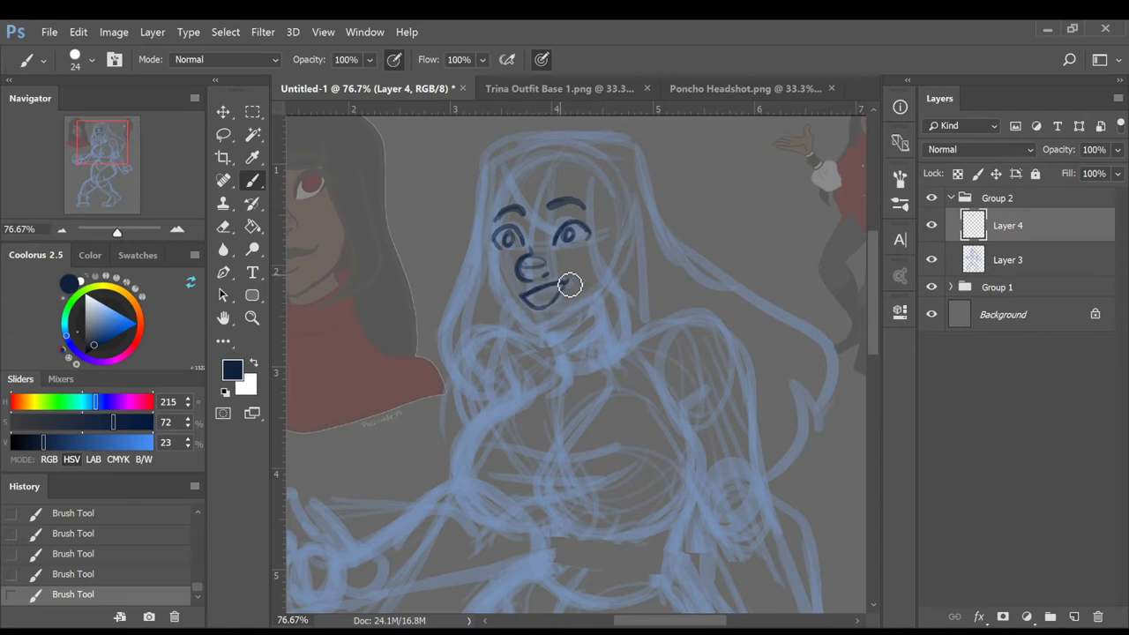
# Outline the face and jaw and draw the bangs and hair locks framing both sides of the face
pyautogui.moveTo(505, 178)
pyautogui.mouseDown()
pyautogui.moveTo(497, 220)
pyautogui.moveTo(502, 258)
pyautogui.mouseUp()
pyautogui.moveTo(503, 178)
pyautogui.mouseDown()
pyautogui.moveTo(503, 268)
pyautogui.moveTo(534, 327)
pyautogui.moveTo(567, 328)
pyautogui.mouseUp()
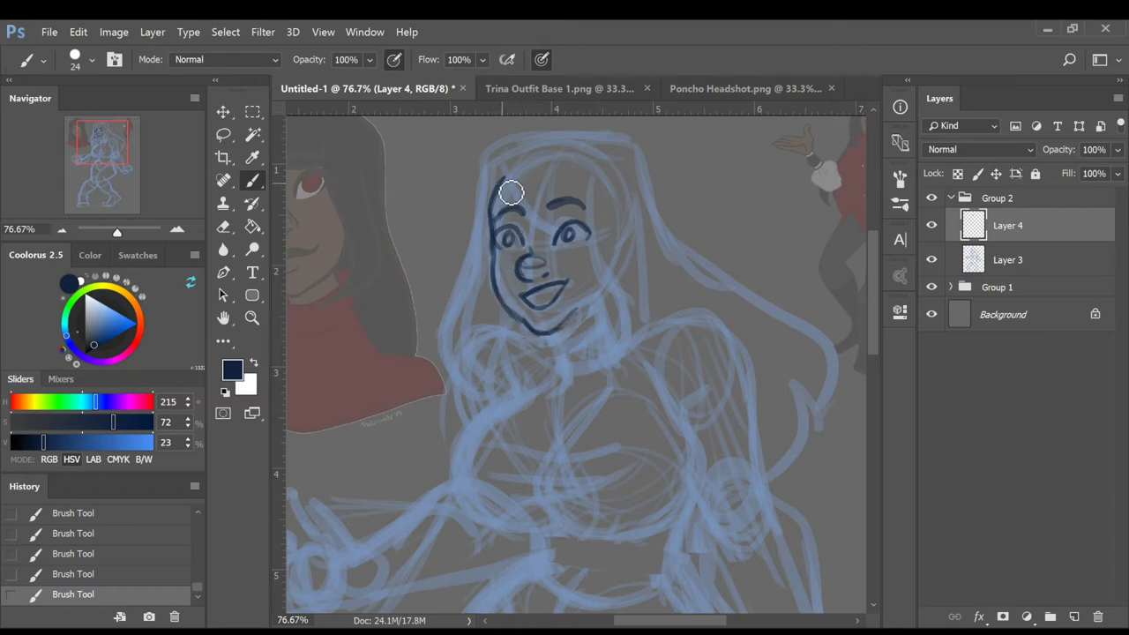
pyautogui.moveTo(504, 254)
pyautogui.mouseDown()
pyautogui.moveTo(564, 335)
pyautogui.moveTo(602, 287)
pyautogui.mouseUp()
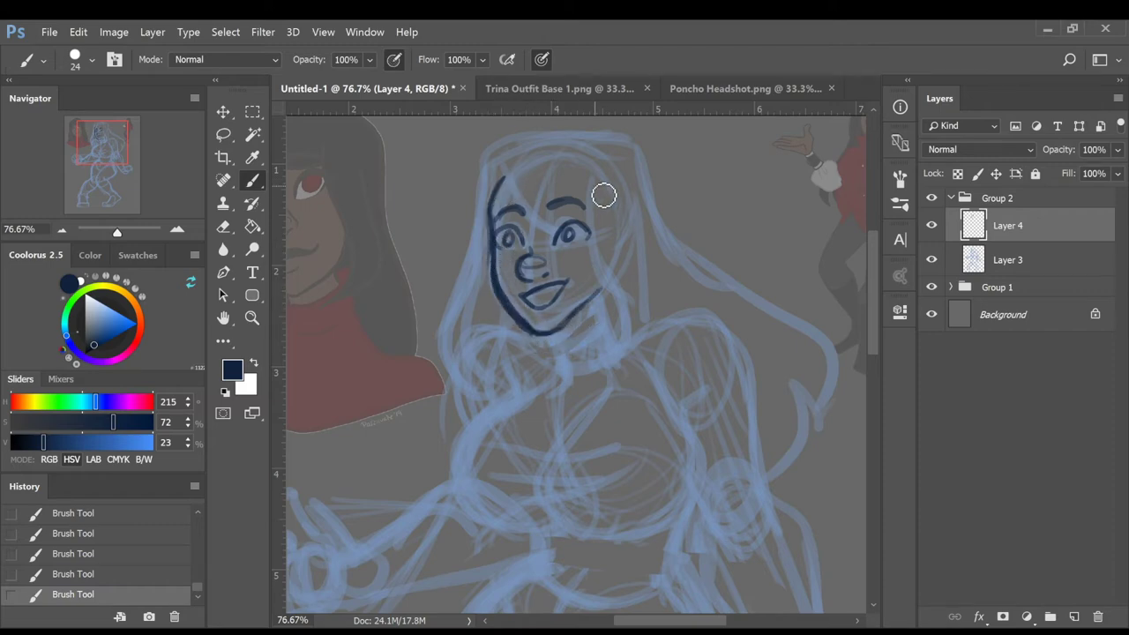
pyautogui.moveTo(589, 173); pyautogui.dragTo(609, 373)
pyautogui.moveTo(516, 176)
pyautogui.mouseDown()
pyautogui.moveTo(591, 203)
pyautogui.moveTo(505, 179)
pyautogui.moveTo(547, 177)
pyautogui.moveTo(644, 263)
pyautogui.moveTo(628, 353)
pyautogui.mouseUp()
pyautogui.moveTo(493, 161)
pyautogui.mouseDown()
pyautogui.moveTo(466, 262)
pyautogui.moveTo(486, 391)
pyautogui.moveTo(468, 379)
pyautogui.moveTo(513, 378)
pyautogui.moveTo(486, 421)
pyautogui.moveTo(518, 529)
pyautogui.moveTo(499, 534)
pyautogui.moveTo(524, 539)
pyautogui.mouseUp()
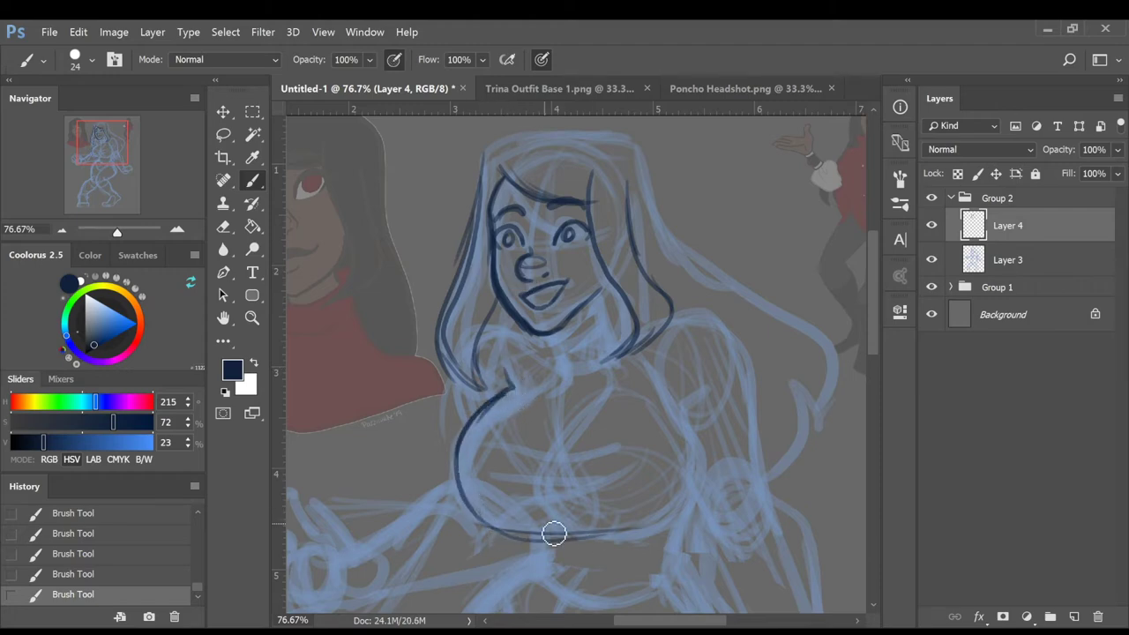
# Outline the rounded chest of the top and add curved fabric folds across its middle
pyautogui.moveTo(507, 366)
pyautogui.mouseDown()
pyautogui.moveTo(470, 485)
pyautogui.moveTo(684, 523)
pyautogui.mouseUp()
pyautogui.moveTo(500, 448); pyautogui.dragTo(595, 486)
pyautogui.moveTo(667, 367)
pyautogui.mouseDown()
pyautogui.moveTo(688, 428)
pyautogui.moveTo(683, 516)
pyautogui.moveTo(600, 529)
pyautogui.mouseUp()
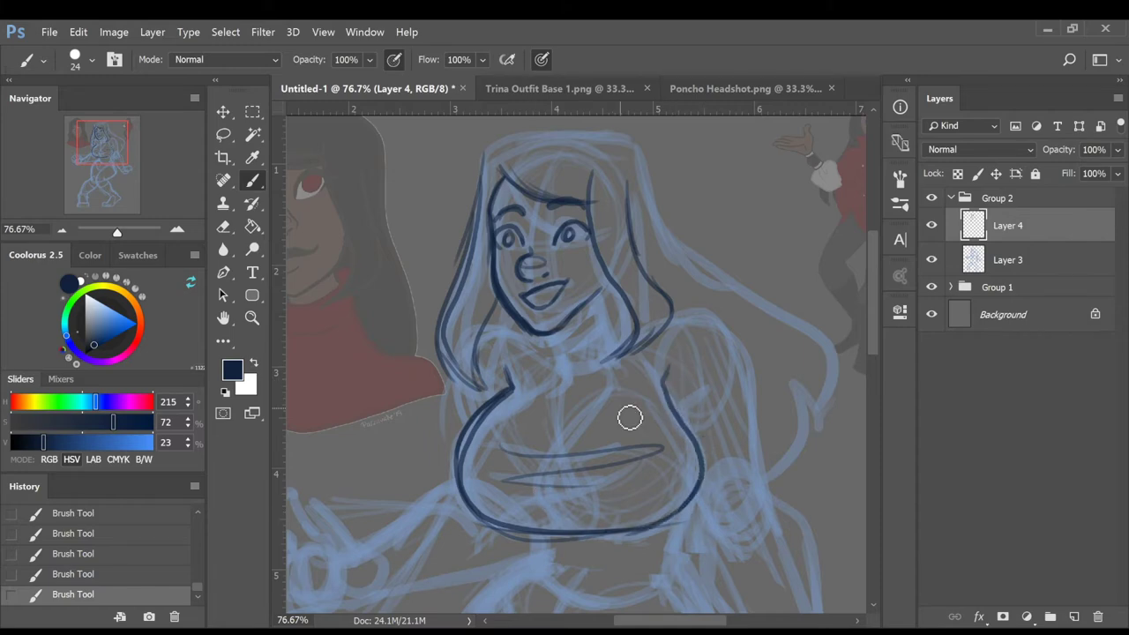
# Draw the folded turtleneck collar below the chin, with wrinkles along its edge
pyautogui.moveTo(559, 345)
pyautogui.mouseDown()
pyautogui.moveTo(608, 315)
pyautogui.moveTo(595, 317)
pyautogui.mouseUp()
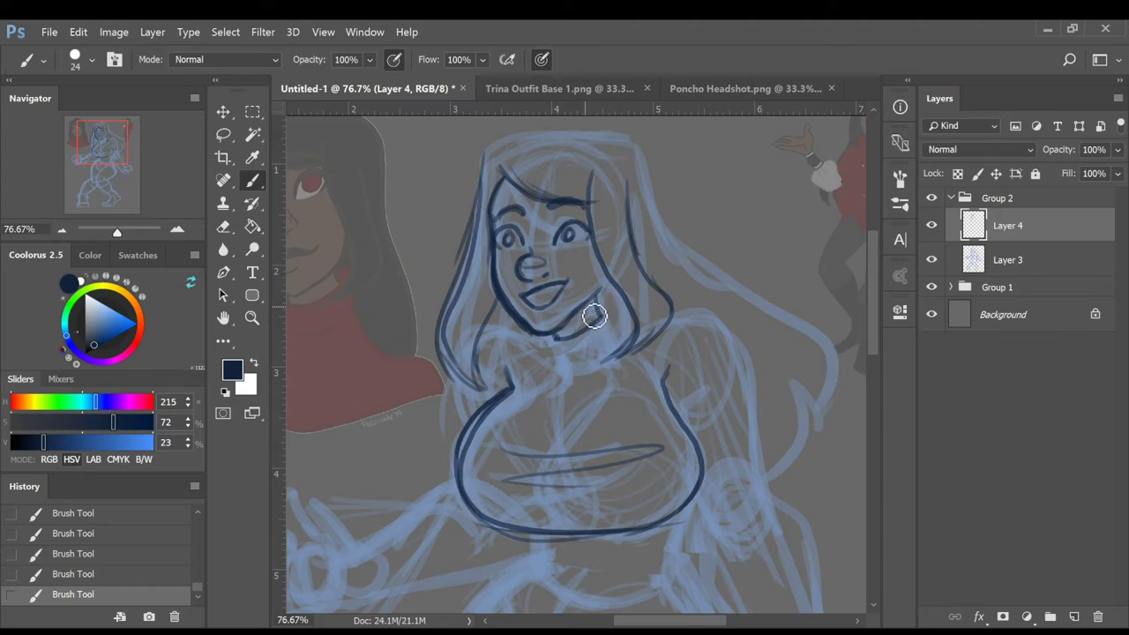
pyautogui.moveTo(559, 359); pyautogui.dragTo(616, 327)
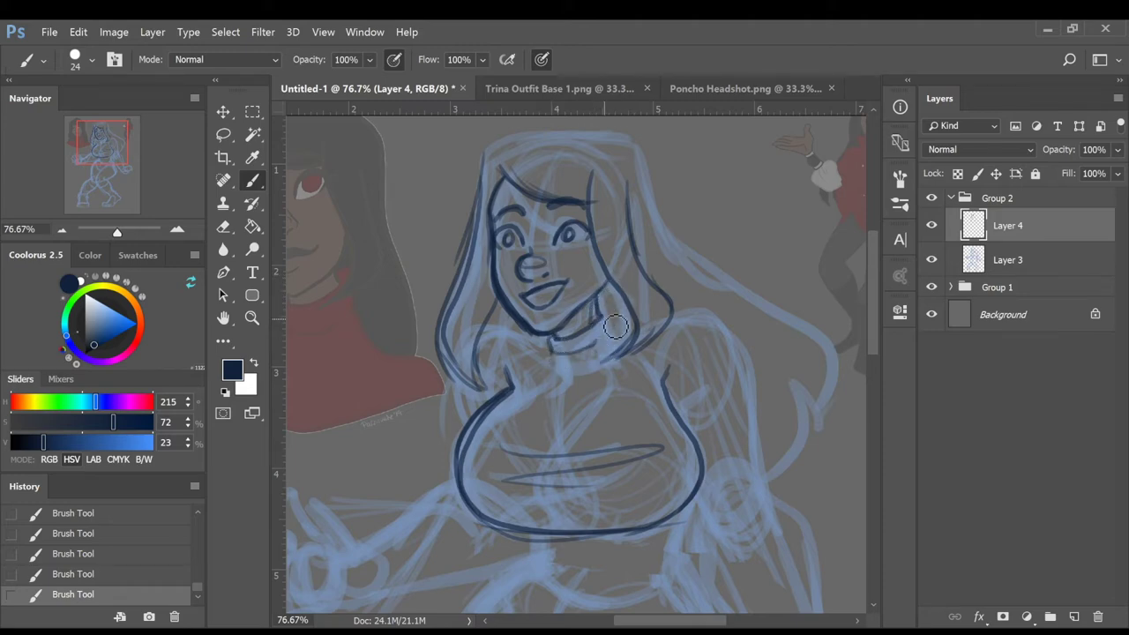
pyautogui.moveTo(556, 363); pyautogui.dragTo(625, 353)
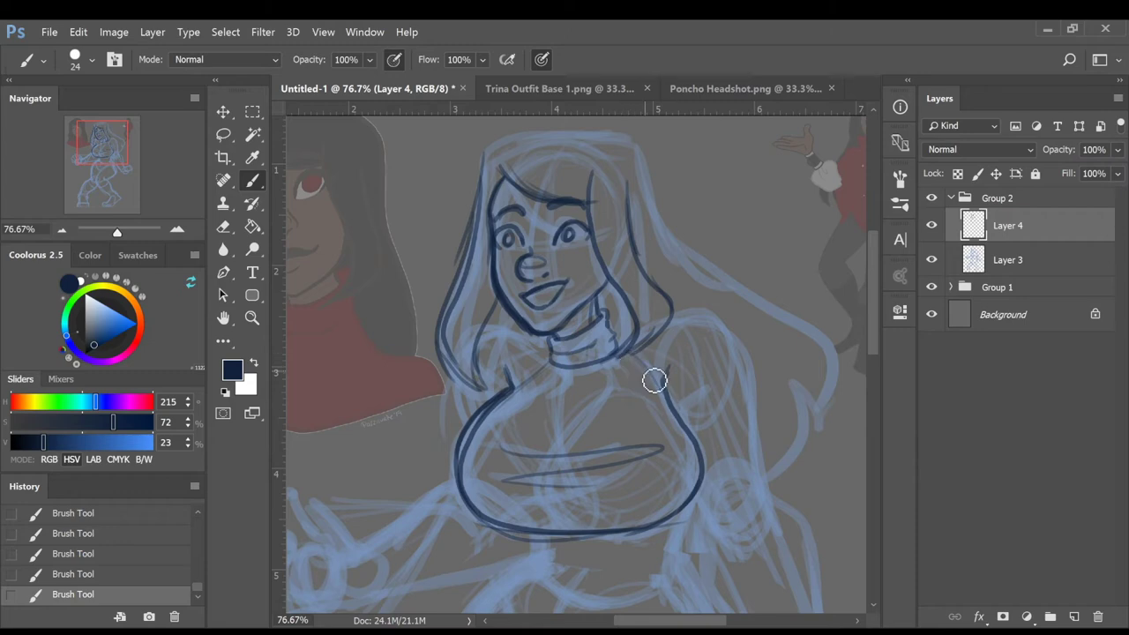
# Outline both shoulders and upper arms and the outer contour of the long hair flowing outward
pyautogui.moveTo(491, 326); pyautogui.dragTo(509, 334)
pyautogui.hotkey('ctrl', 'alt', 'z')
pyautogui.hotkey('ctrl', 'alt', 'z')
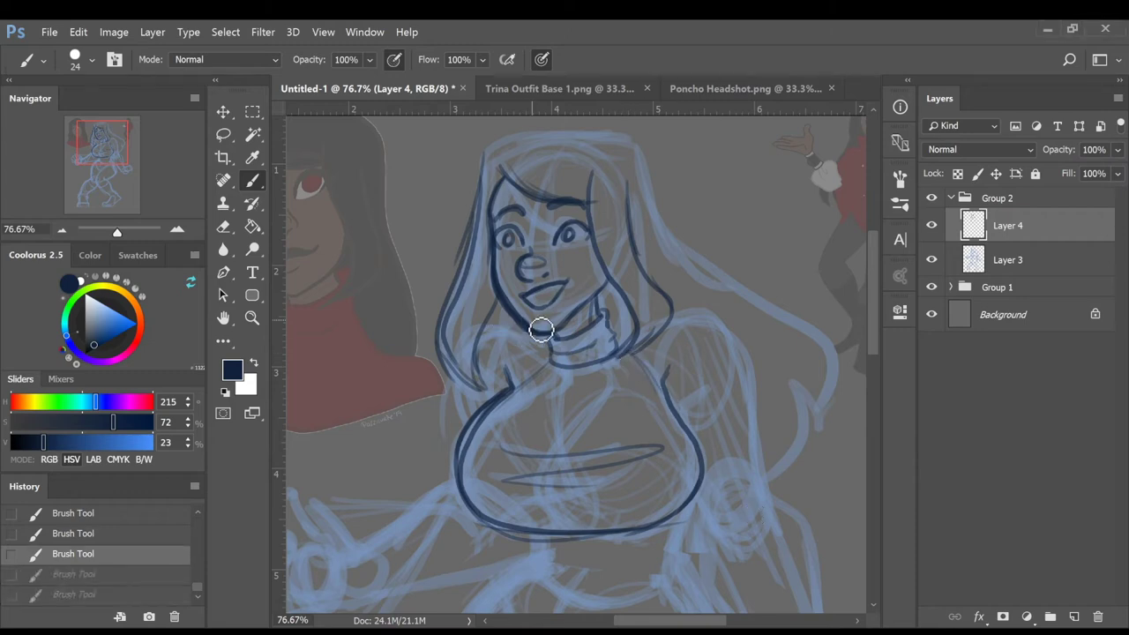
pyautogui.hotkey('ctrl', 'shift', 'z')
pyautogui.hotkey('ctrl', 'shift', 'z')
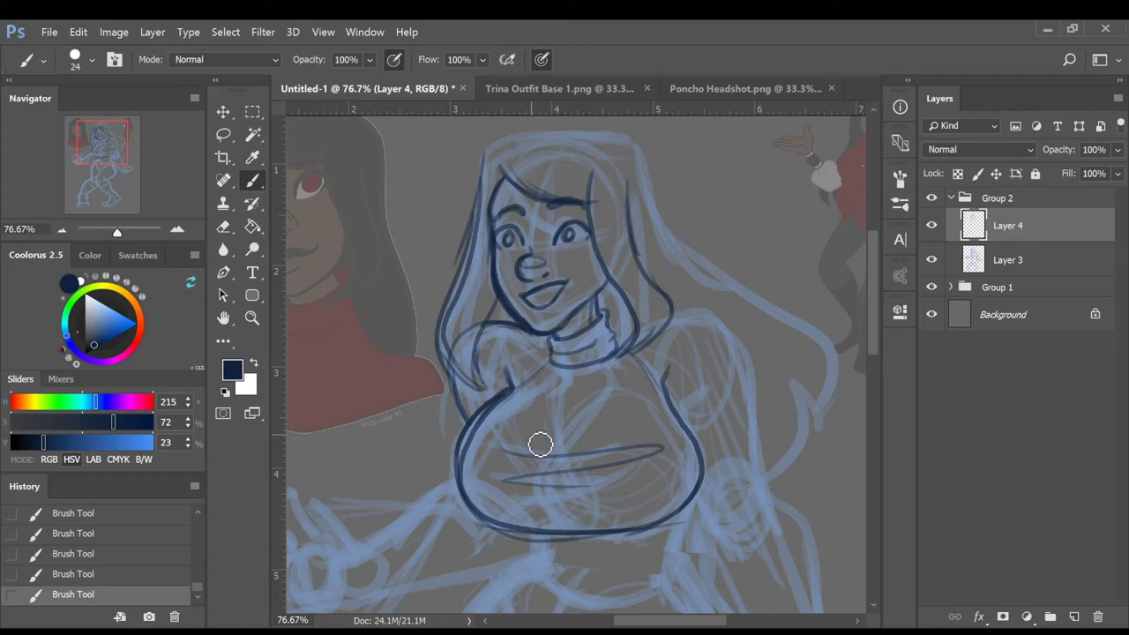
pyautogui.moveTo(490, 188)
pyautogui.mouseDown()
pyautogui.moveTo(571, 143)
pyautogui.moveTo(537, 146)
pyautogui.moveTo(594, 132)
pyautogui.moveTo(642, 146)
pyautogui.moveTo(840, 416)
pyautogui.moveTo(812, 472)
pyautogui.mouseUp()
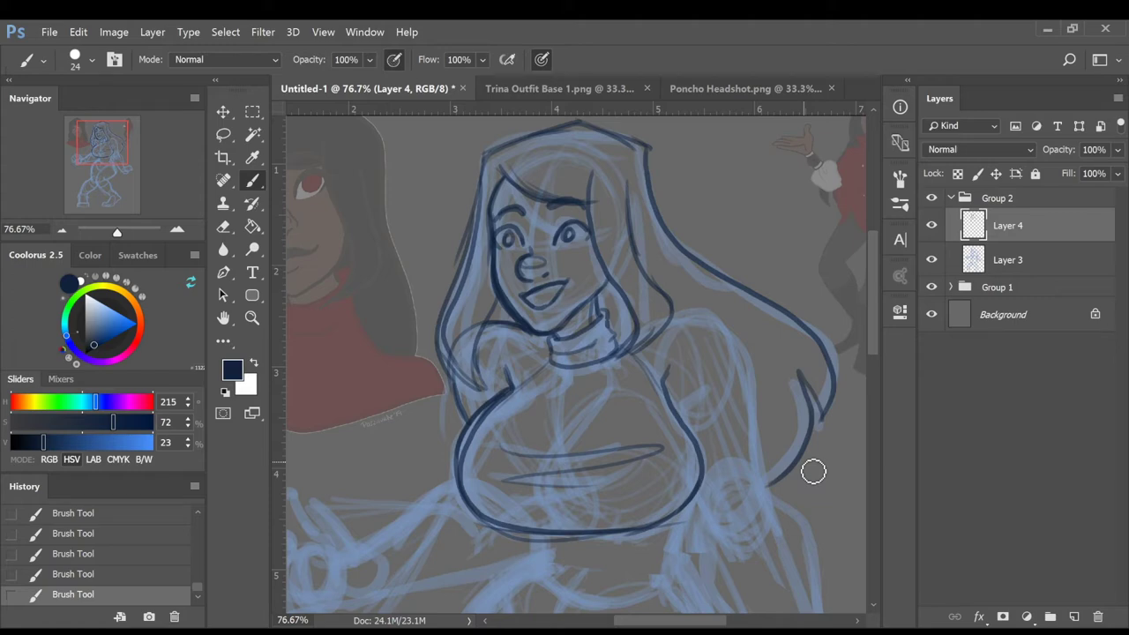
pyautogui.moveTo(678, 315)
pyautogui.mouseDown()
pyautogui.moveTo(754, 365)
pyautogui.moveTo(760, 492)
pyautogui.mouseUp()
# Outline the waist under the chest and close it with a V-shaped waistline
pyautogui.scroll(-5, 871, 297)
pyautogui.moveTo(531, 348)
pyautogui.mouseDown()
pyautogui.moveTo(539, 394)
pyautogui.moveTo(657, 406)
pyautogui.mouseUp()
pyautogui.moveTo(696, 328)
pyautogui.mouseDown()
pyautogui.moveTo(696, 373)
pyautogui.moveTo(679, 397)
pyautogui.moveTo(692, 380)
pyautogui.mouseUp()
pyautogui.moveTo(693, 319); pyautogui.dragTo(703, 368)
pyautogui.moveTo(534, 383)
pyautogui.mouseDown()
pyautogui.moveTo(600, 424)
pyautogui.moveTo(686, 384)
pyautogui.mouseUp()
pyautogui.moveTo(103, 149); pyautogui.dragTo(100, 145)
# Draw the outer curves of both hips and the crease between the thighs
pyautogui.moveTo(515, 482); pyautogui.dragTo(553, 551)
pyautogui.moveTo(526, 430)
pyautogui.mouseDown()
pyautogui.moveTo(471, 472)
pyautogui.moveTo(442, 555)
pyautogui.mouseUp()
pyautogui.moveTo(695, 426); pyautogui.dragTo(748, 519)
pyautogui.moveTo(725, 465); pyautogui.dragTo(748, 589)
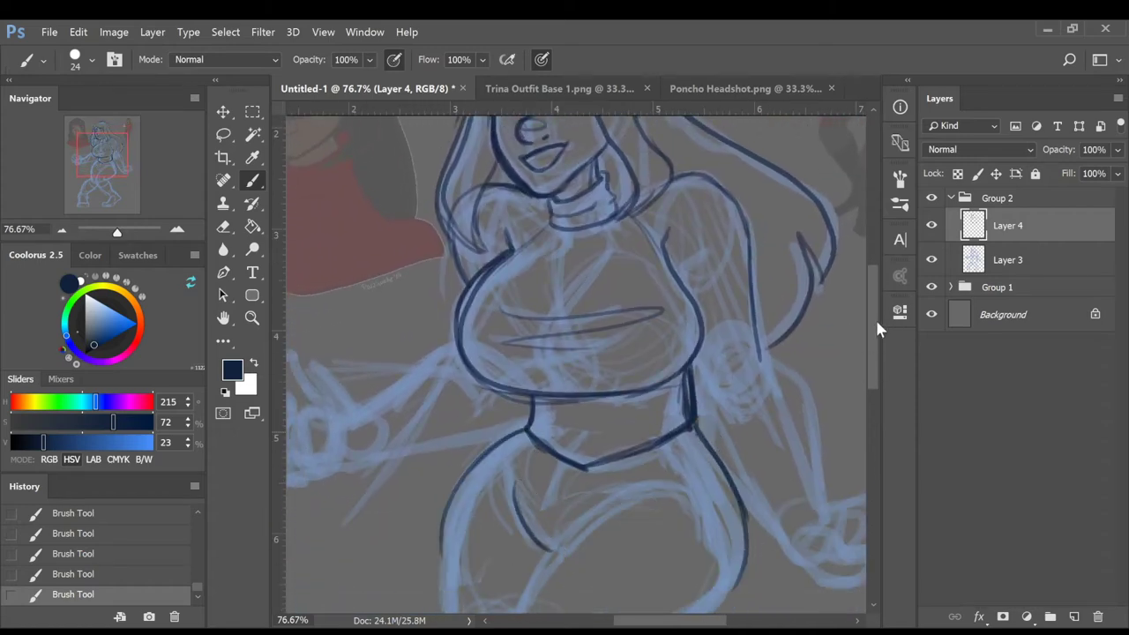
pyautogui.moveTo(878, 326); pyautogui.dragTo(878, 391)
pyautogui.moveTo(631, 274); pyautogui.dragTo(513, 379)
pyautogui.hotkey('ctrl', 'alt', 'z')
pyautogui.hotkey('ctrl', 'alt', 'z')
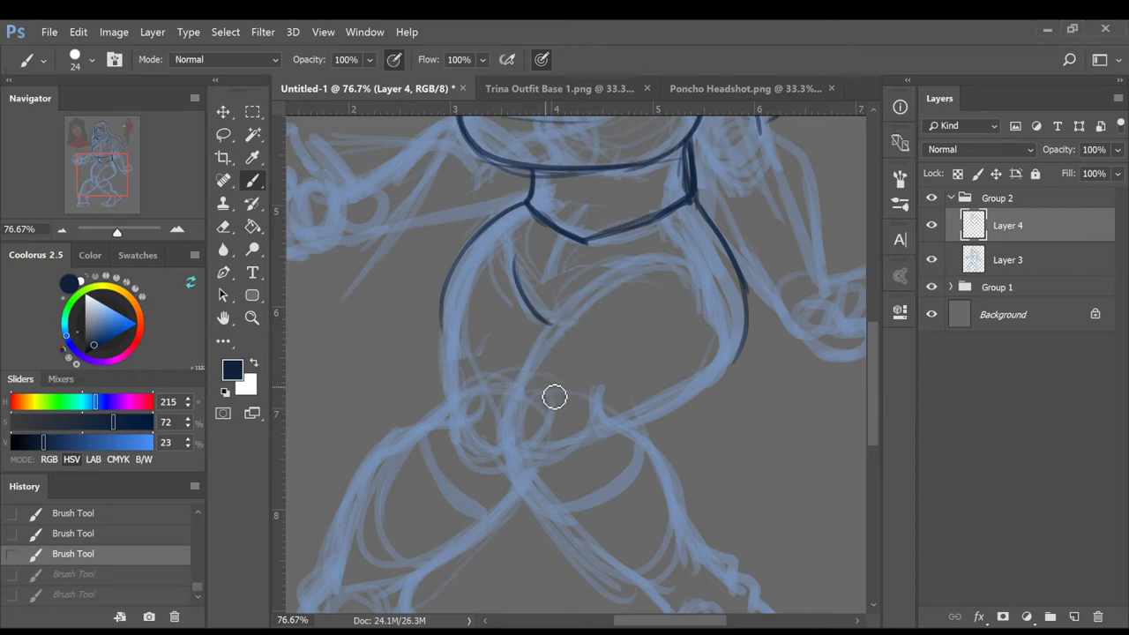
# Outline both thighs and knees and draw the curved boot tops below the knees
pyautogui.moveTo(625, 287)
pyautogui.mouseDown()
pyautogui.moveTo(549, 353)
pyautogui.moveTo(507, 468)
pyautogui.mouseUp()
pyautogui.moveTo(603, 388)
pyautogui.mouseDown()
pyautogui.moveTo(626, 433)
pyautogui.moveTo(748, 350)
pyautogui.mouseUp()
pyautogui.moveTo(462, 275)
pyautogui.mouseDown()
pyautogui.moveTo(454, 414)
pyautogui.moveTo(465, 404)
pyautogui.moveTo(494, 458)
pyautogui.mouseUp()
pyautogui.moveTo(460, 405); pyautogui.dragTo(343, 566)
pyautogui.moveTo(408, 425)
pyautogui.mouseDown()
pyautogui.moveTo(455, 515)
pyautogui.moveTo(636, 437)
pyautogui.mouseUp()
pyautogui.moveTo(517, 468)
pyautogui.mouseDown()
pyautogui.moveTo(528, 512)
pyautogui.moveTo(512, 520)
pyautogui.moveTo(525, 478)
pyautogui.moveTo(572, 520)
pyautogui.mouseUp()
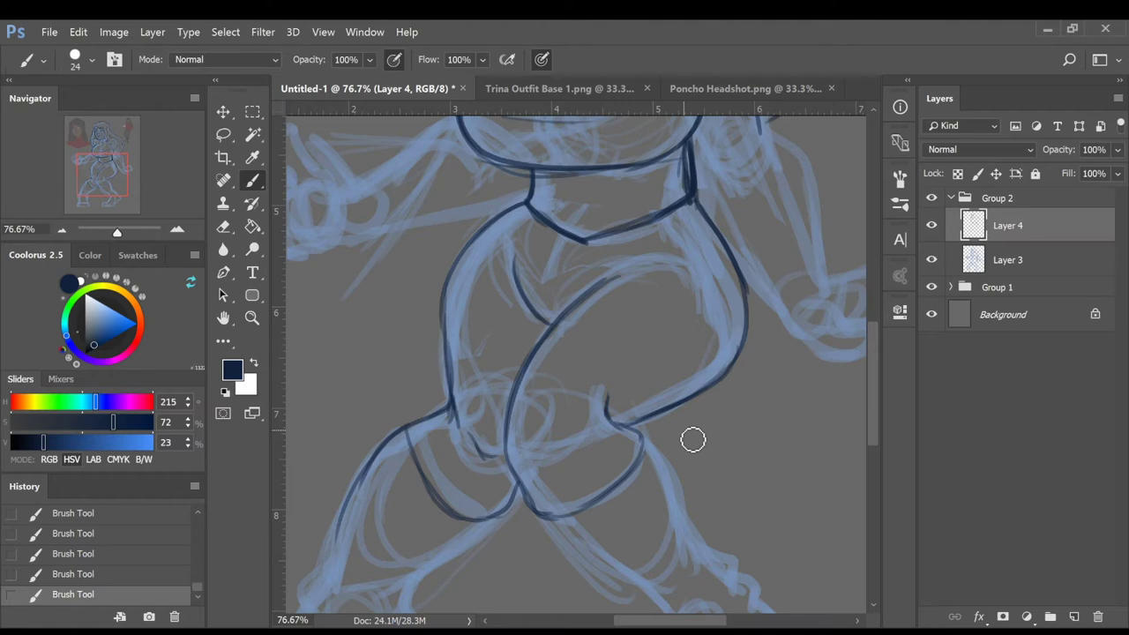
# Draw a double-lined stripe down each trouser leg from the waistline to the boot top
pyautogui.moveTo(649, 225)
pyautogui.mouseDown()
pyautogui.moveTo(657, 263)
pyautogui.moveTo(675, 264)
pyautogui.mouseUp()
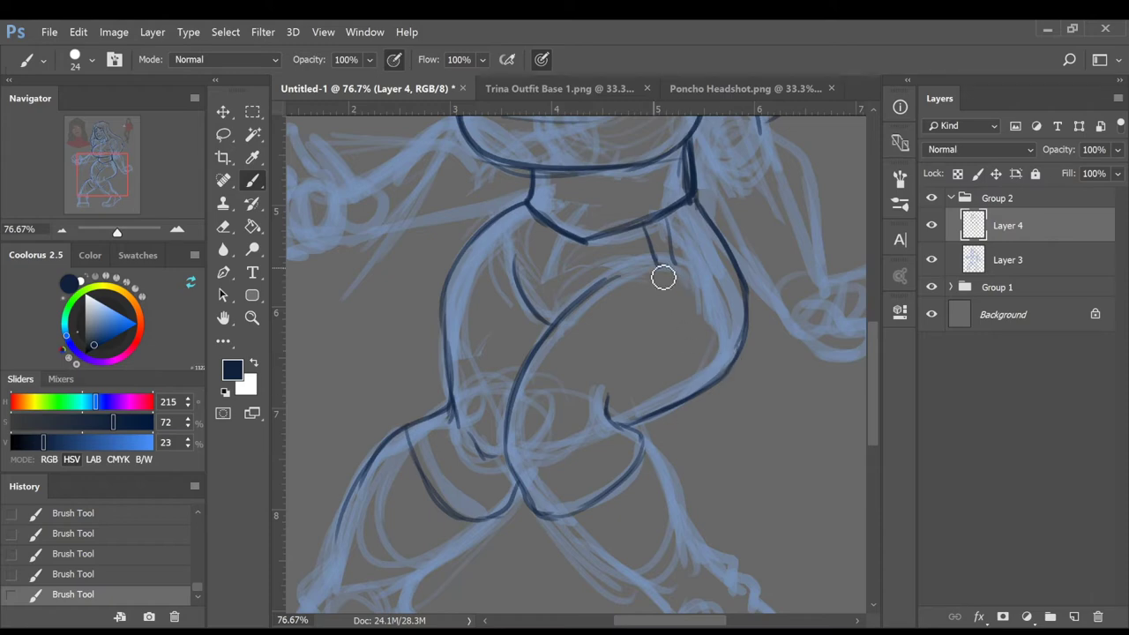
pyautogui.moveTo(663, 278)
pyautogui.mouseDown()
pyautogui.moveTo(604, 329)
pyautogui.moveTo(611, 390)
pyautogui.moveTo(638, 423)
pyautogui.mouseUp()
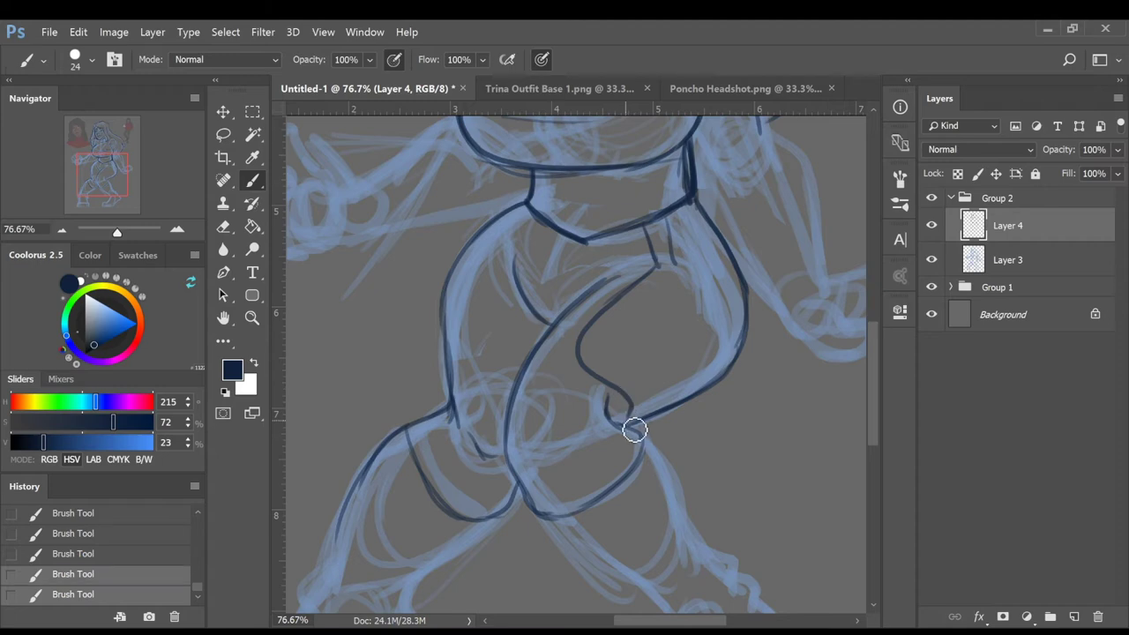
pyautogui.moveTo(677, 266)
pyautogui.mouseDown()
pyautogui.moveTo(616, 356)
pyautogui.moveTo(649, 412)
pyautogui.moveTo(608, 412)
pyautogui.mouseUp()
pyautogui.press('e')
pyautogui.press('b')
pyautogui.moveTo(627, 375)
pyautogui.mouseDown()
pyautogui.moveTo(619, 412)
pyautogui.moveTo(643, 397)
pyautogui.moveTo(611, 421)
pyautogui.moveTo(604, 454)
pyautogui.moveTo(627, 436)
pyautogui.moveTo(628, 473)
pyautogui.mouseUp()
pyautogui.moveTo(615, 427)
pyautogui.mouseDown()
pyautogui.moveTo(642, 463)
pyautogui.moveTo(650, 449)
pyautogui.mouseUp()
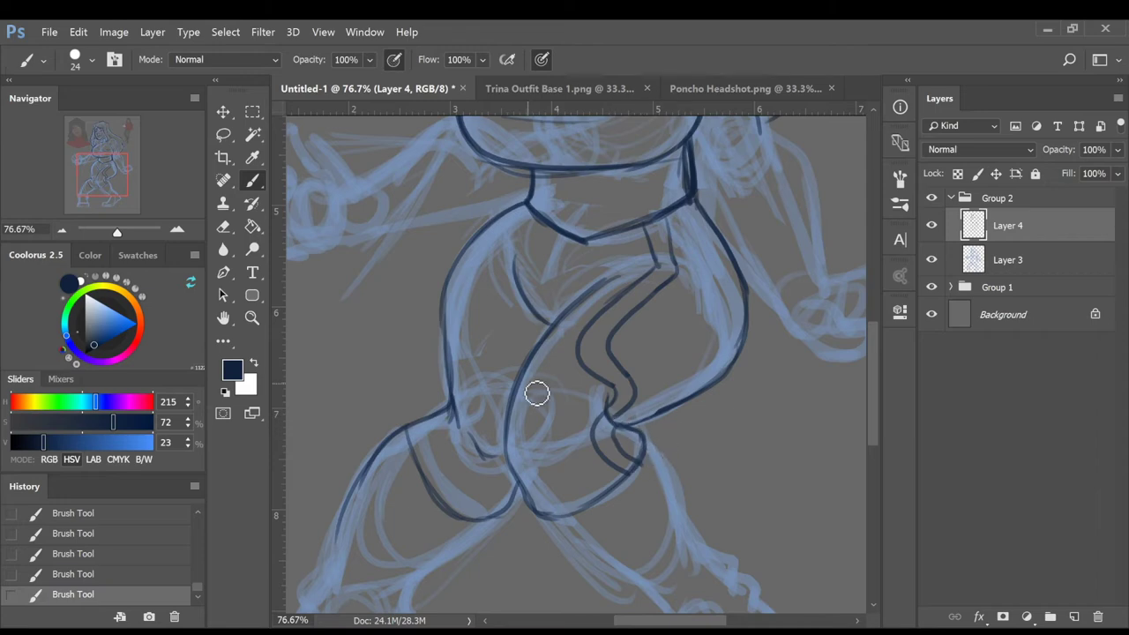
pyautogui.moveTo(531, 216)
pyautogui.mouseDown()
pyautogui.moveTo(499, 246)
pyautogui.moveTo(491, 388)
pyautogui.moveTo(454, 388)
pyautogui.mouseUp()
pyautogui.moveTo(507, 253)
pyautogui.mouseDown()
pyautogui.moveTo(516, 347)
pyautogui.moveTo(431, 439)
pyautogui.mouseUp()
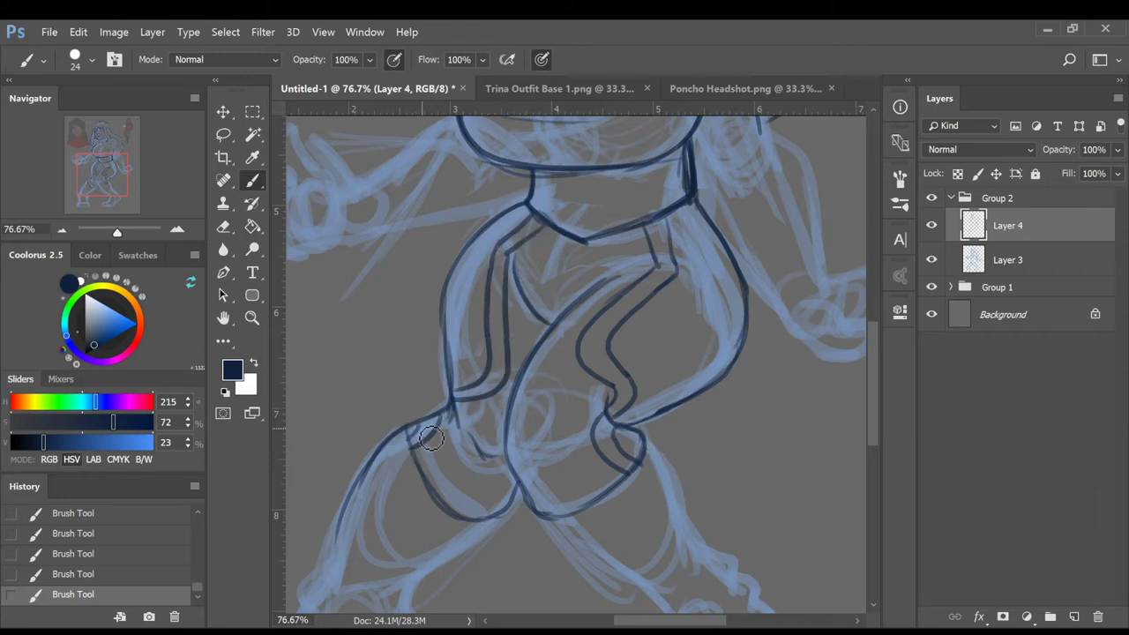
# Outline the front and back of the front leg's lower half down to the ankle, cleaning up the ankle line
pyautogui.scroll(-3, 867, 340)
pyautogui.moveTo(556, 356); pyautogui.dragTo(668, 447)
pyautogui.moveTo(649, 272)
pyautogui.mouseDown()
pyautogui.moveTo(700, 373)
pyautogui.moveTo(749, 415)
pyautogui.mouseUp()
pyautogui.moveTo(656, 283); pyautogui.dragTo(755, 436)
pyautogui.click(225, 227)
pyautogui.moveTo(713, 377); pyautogui.dragTo(753, 414)
pyautogui.click(253, 181)
pyautogui.moveTo(753, 413); pyautogui.dragTo(759, 430)
# Outline the front leg's boot foot, including the toe, sole and pointed heel
pyautogui.moveTo(668, 448); pyautogui.dragTo(618, 518)
pyautogui.moveTo(670, 447)
pyautogui.mouseDown()
pyautogui.moveTo(723, 485)
pyautogui.moveTo(594, 508)
pyautogui.moveTo(577, 557)
pyautogui.mouseUp()
pyautogui.moveTo(578, 556); pyautogui.dragTo(677, 559)
pyautogui.moveTo(622, 519); pyautogui.dragTo(696, 524)
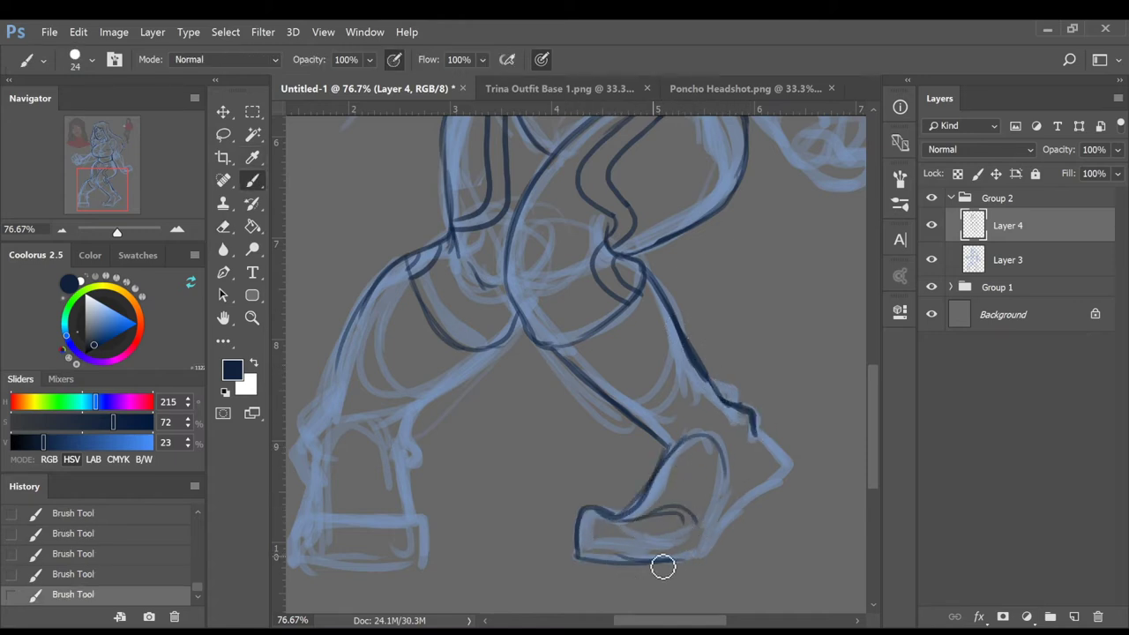
pyautogui.moveTo(663, 562); pyautogui.dragTo(781, 477)
pyautogui.moveTo(731, 404); pyautogui.dragTo(783, 470)
pyautogui.moveTo(760, 428); pyautogui.dragTo(785, 476)
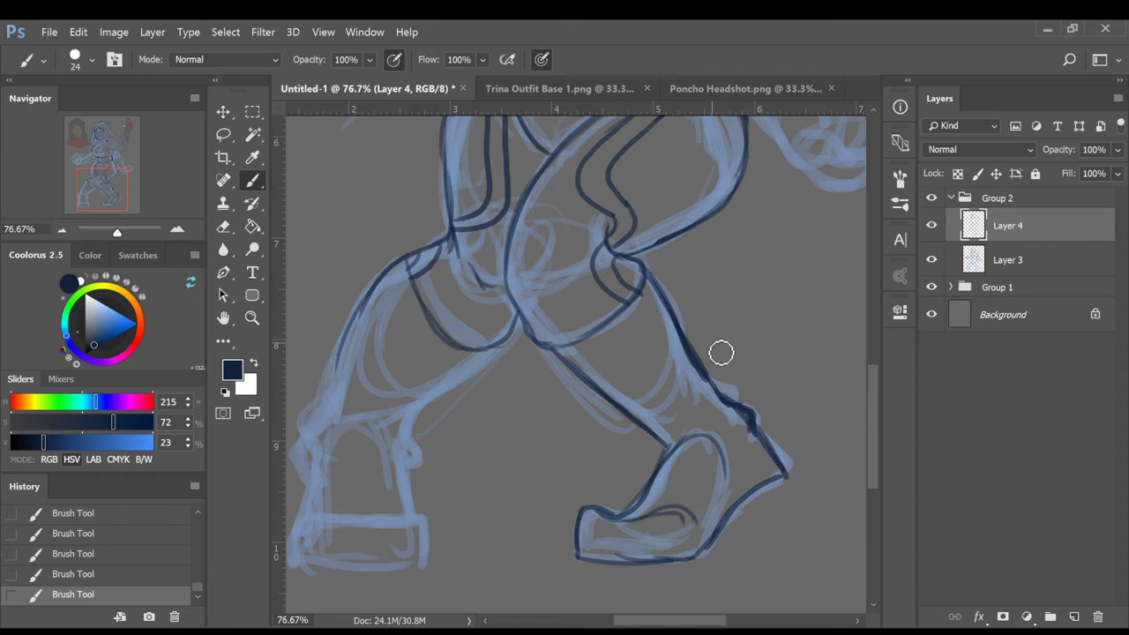
# Erase the bulge at the back of the front boot's ankle and redraw the ankle, heel and sole lines
pyautogui.press('e')
pyautogui.click(739, 411)
pyautogui.press('b')
pyautogui.moveTo(667, 468); pyautogui.dragTo(738, 431)
pyautogui.moveTo(706, 372); pyautogui.dragTo(783, 478)
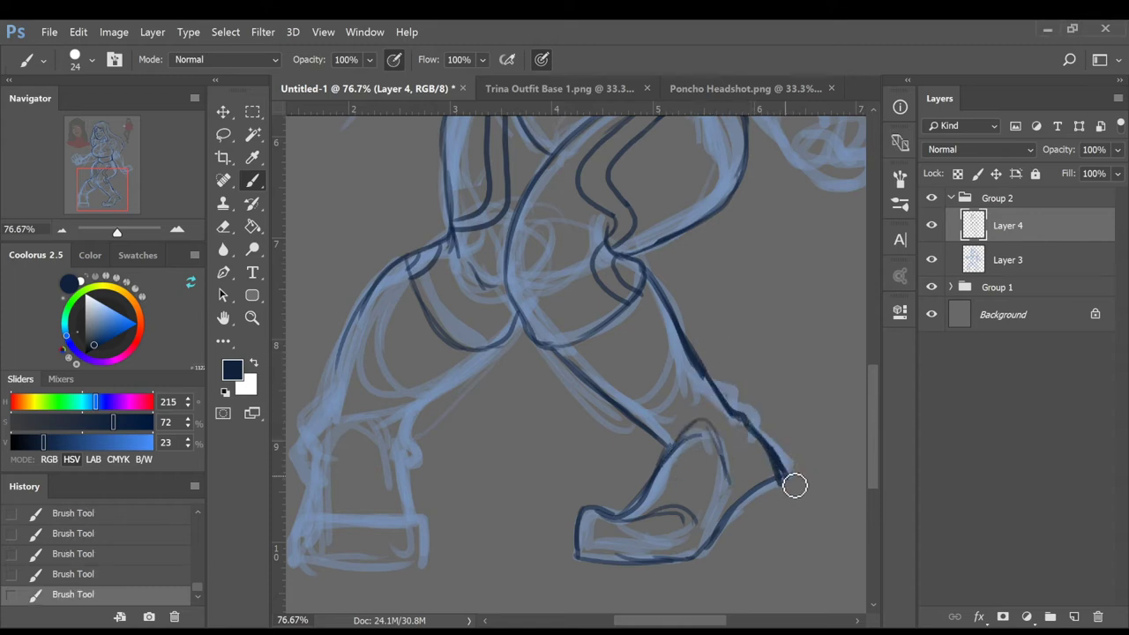
pyautogui.moveTo(585, 559); pyautogui.dragTo(786, 466)
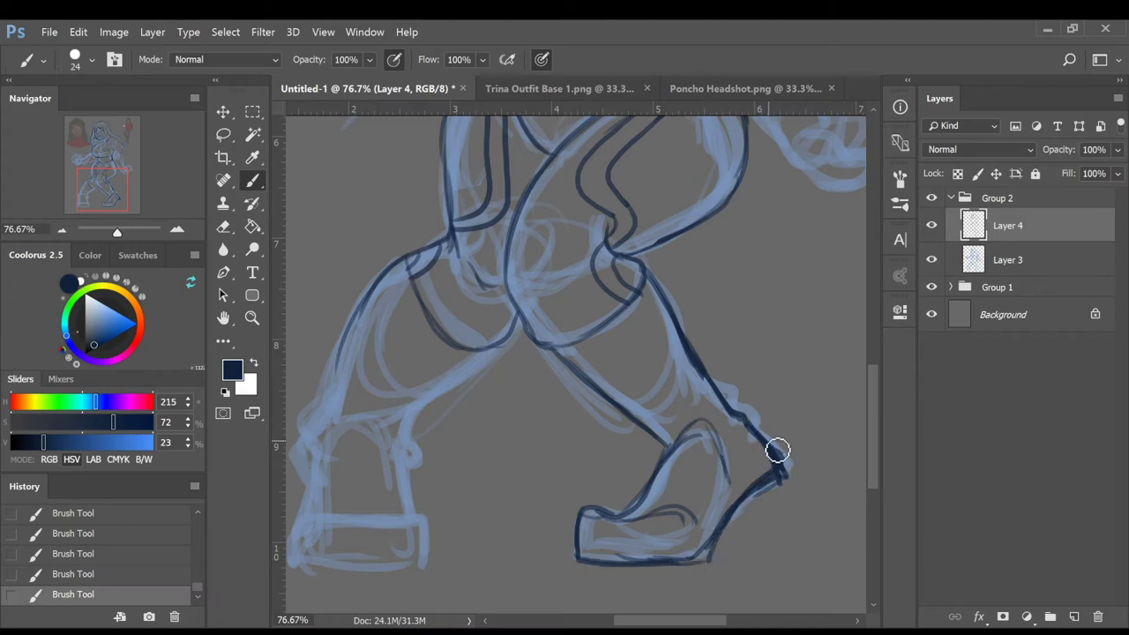
# Outline the other leg's boot with its wrinkled ankle and toe block, and add the arched instep line
pyautogui.moveTo(501, 352)
pyautogui.mouseDown()
pyautogui.moveTo(413, 443)
pyautogui.moveTo(407, 503)
pyautogui.mouseUp()
pyautogui.moveTo(298, 565)
pyautogui.mouseDown()
pyautogui.moveTo(304, 516)
pyautogui.moveTo(425, 558)
pyautogui.mouseUp()
pyautogui.moveTo(353, 357)
pyautogui.mouseDown()
pyautogui.moveTo(308, 429)
pyautogui.moveTo(300, 520)
pyautogui.mouseUp()
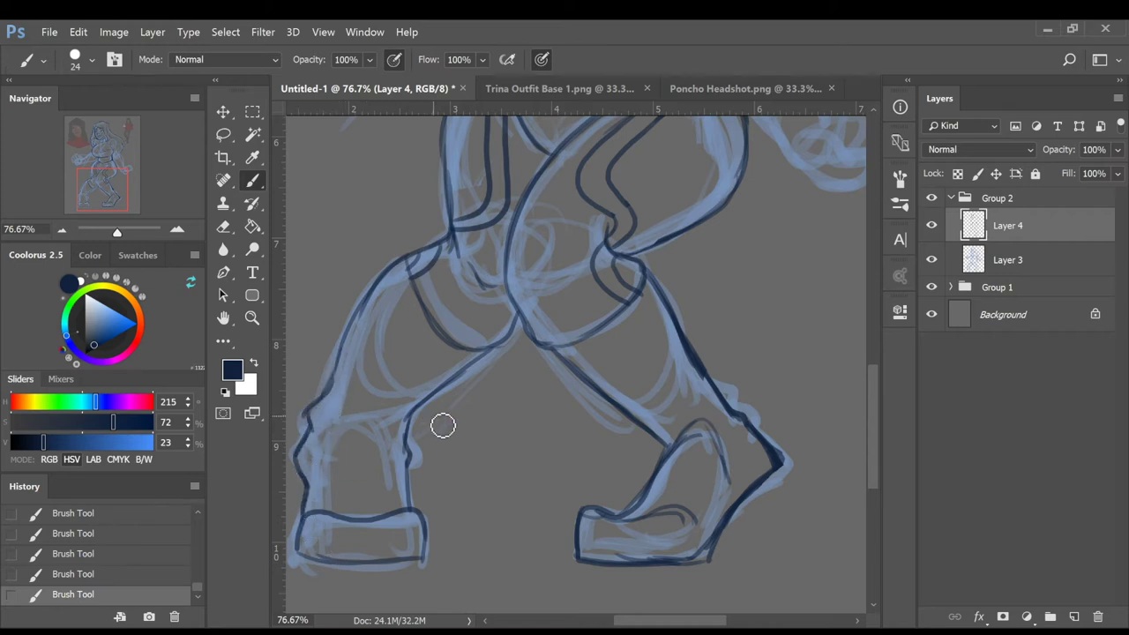
pyautogui.moveTo(415, 260)
pyautogui.mouseDown()
pyautogui.moveTo(327, 403)
pyautogui.moveTo(308, 474)
pyautogui.moveTo(310, 527)
pyautogui.mouseUp()
pyautogui.moveTo(447, 385); pyautogui.dragTo(408, 452)
pyautogui.moveTo(315, 495); pyautogui.dragTo(395, 492)
pyautogui.moveTo(342, 381); pyautogui.dragTo(313, 464)
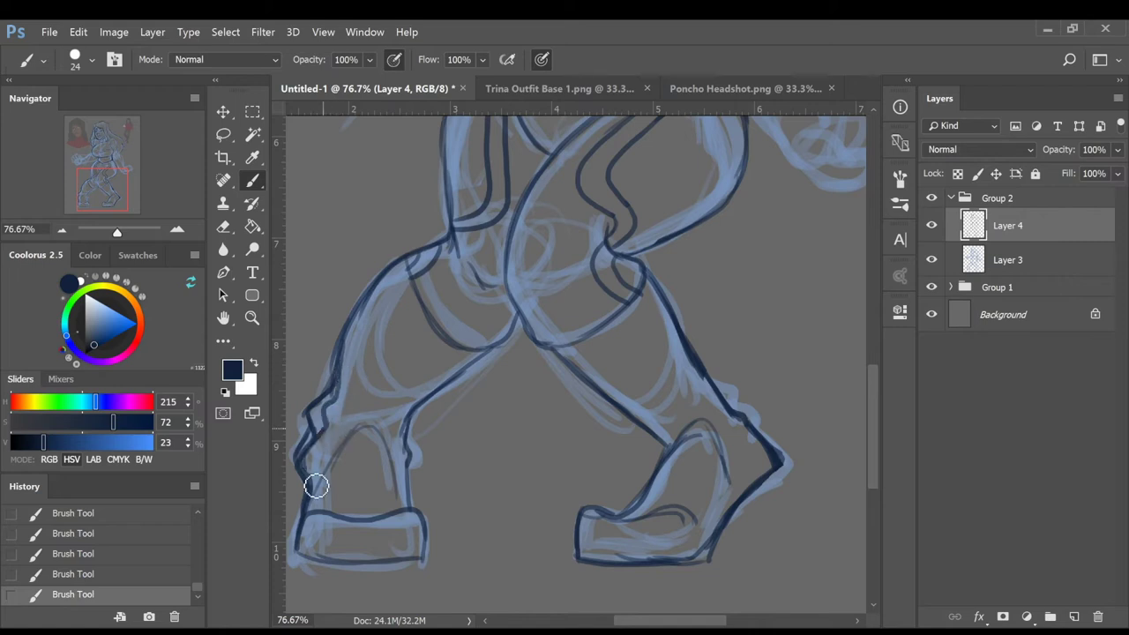
# Erase the outer ankle edge of that boot and redraw it with a slimmer contour
pyautogui.press('e')
pyautogui.moveTo(335, 373); pyautogui.dragTo(302, 452)
pyautogui.press('b')
pyautogui.moveTo(357, 349); pyautogui.dragTo(302, 450)
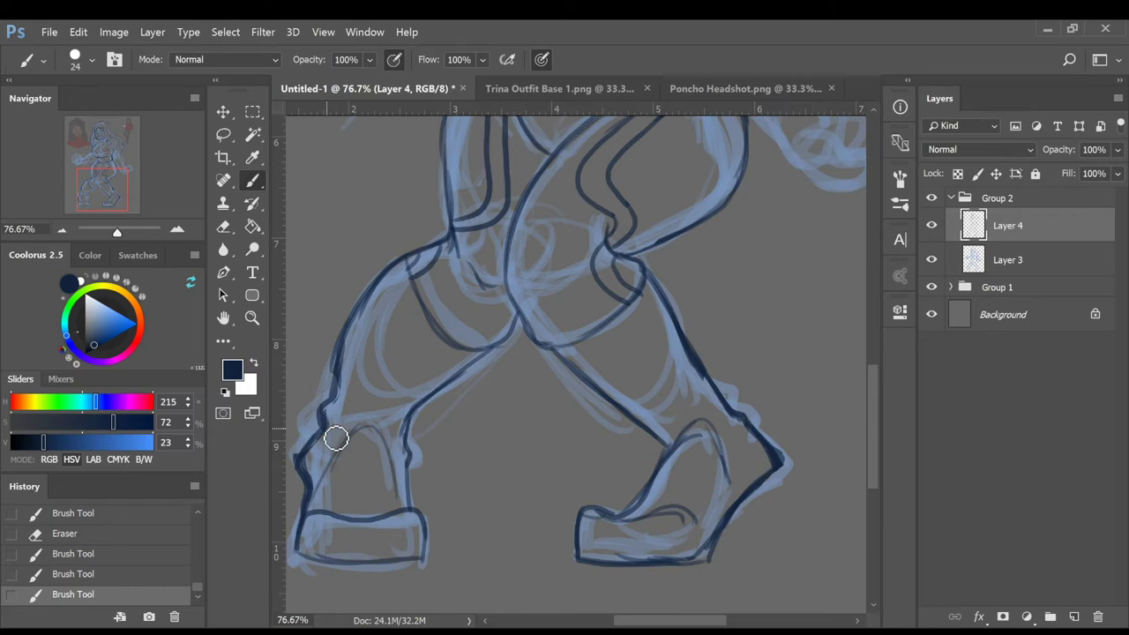
# Outline the forearm leading to the clenched fist, adding the sleeve bands and the wrist line
pyautogui.hotkey('ctrl', '-')
pyautogui.moveTo(873, 374); pyautogui.dragTo(890, 305)
pyautogui.moveTo(447, 401)
pyautogui.mouseDown()
pyautogui.moveTo(436, 377)
pyautogui.moveTo(481, 395)
pyautogui.mouseUp()
pyautogui.moveTo(481, 351)
pyautogui.mouseDown()
pyautogui.moveTo(494, 393)
pyautogui.moveTo(483, 344)
pyautogui.moveTo(497, 324)
pyautogui.mouseUp()
pyautogui.moveTo(493, 396); pyautogui.dragTo(518, 404)
pyautogui.moveTo(450, 401); pyautogui.dragTo(484, 398)
# Outline the lowered arm's bent elbow with sleeve folds, its forearm and the cuff bands at the wrist
pyautogui.moveTo(708, 443); pyautogui.dragTo(738, 431)
pyautogui.moveTo(677, 403); pyautogui.dragTo(725, 386)
pyautogui.moveTo(703, 342)
pyautogui.mouseDown()
pyautogui.moveTo(745, 383)
pyautogui.moveTo(731, 390)
pyautogui.mouseUp()
pyautogui.moveTo(659, 355)
pyautogui.mouseDown()
pyautogui.moveTo(707, 374)
pyautogui.moveTo(682, 408)
pyautogui.moveTo(708, 441)
pyautogui.mouseUp()
pyautogui.moveTo(738, 434)
pyautogui.mouseDown()
pyautogui.moveTo(735, 388)
pyautogui.moveTo(709, 443)
pyautogui.mouseUp()
pyautogui.moveTo(695, 293)
pyautogui.mouseDown()
pyautogui.moveTo(704, 344)
pyautogui.moveTo(738, 380)
pyautogui.mouseUp()
pyautogui.moveTo(660, 223); pyautogui.dragTo(703, 319)
pyautogui.moveTo(662, 362)
pyautogui.mouseDown()
pyautogui.moveTo(736, 401)
pyautogui.moveTo(720, 458)
pyautogui.moveTo(745, 437)
pyautogui.mouseUp()
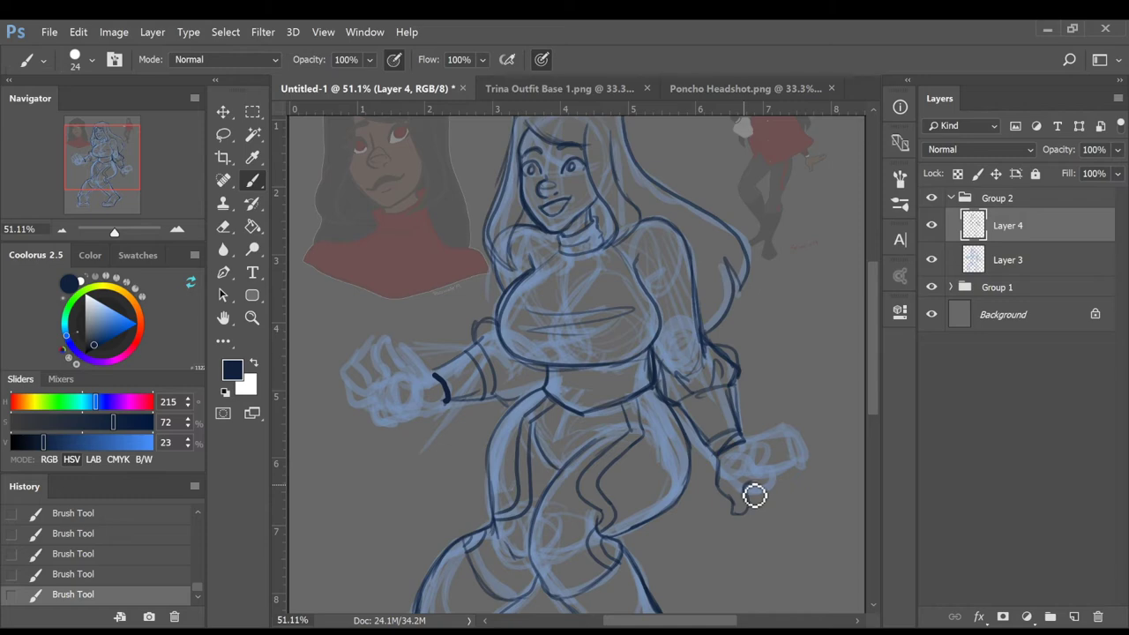
# Outline the lowered hand with its thumb and extended fingers, and the raised hand with spread fingers
pyautogui.moveTo(751, 482); pyautogui.dragTo(747, 508)
pyautogui.moveTo(744, 444); pyautogui.dragTo(805, 466)
pyautogui.moveTo(731, 474)
pyautogui.mouseDown()
pyautogui.moveTo(792, 485)
pyautogui.moveTo(776, 469)
pyautogui.moveTo(828, 481)
pyautogui.moveTo(789, 464)
pyautogui.moveTo(776, 490)
pyautogui.moveTo(786, 488)
pyautogui.moveTo(760, 487)
pyautogui.moveTo(803, 491)
pyautogui.moveTo(806, 470)
pyautogui.moveTo(777, 487)
pyautogui.moveTo(809, 469)
pyautogui.mouseUp()
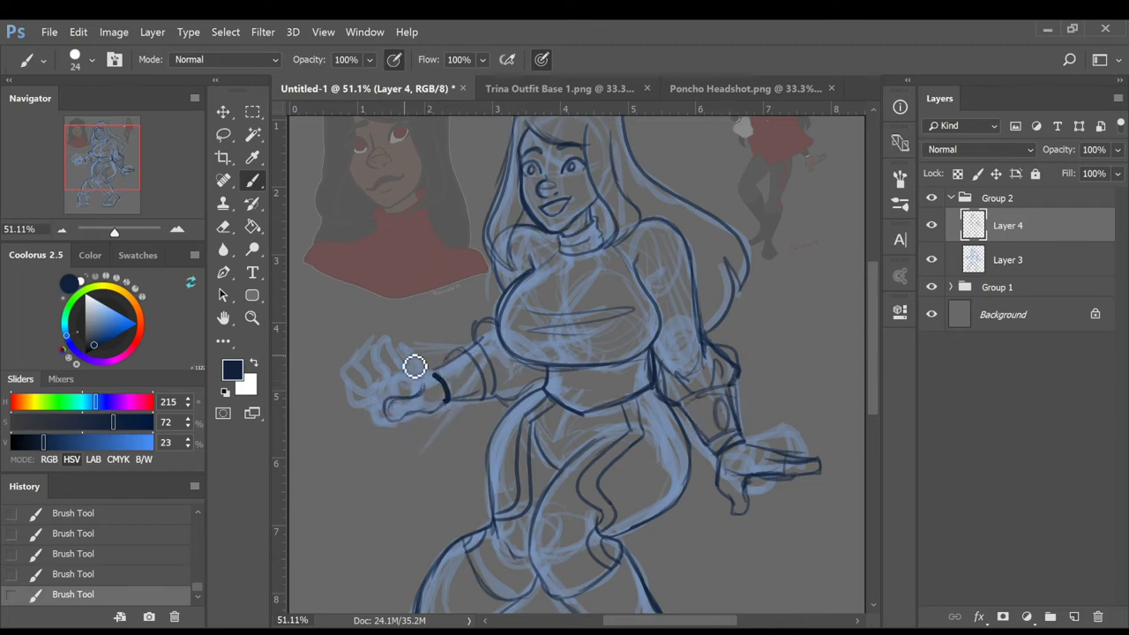
pyautogui.moveTo(395, 400)
pyautogui.mouseDown()
pyautogui.moveTo(428, 423)
pyautogui.moveTo(390, 393)
pyautogui.moveTo(347, 383)
pyautogui.mouseUp()
pyautogui.moveTo(374, 327)
pyautogui.mouseDown()
pyautogui.moveTo(412, 361)
pyautogui.moveTo(430, 393)
pyautogui.moveTo(379, 338)
pyautogui.moveTo(424, 379)
pyautogui.moveTo(402, 385)
pyautogui.moveTo(372, 356)
pyautogui.moveTo(400, 377)
pyautogui.moveTo(380, 389)
pyautogui.moveTo(377, 363)
pyautogui.moveTo(392, 361)
pyautogui.moveTo(372, 346)
pyautogui.moveTo(407, 388)
pyautogui.moveTo(357, 367)
pyautogui.moveTo(374, 385)
pyautogui.moveTo(401, 381)
pyautogui.mouseUp()
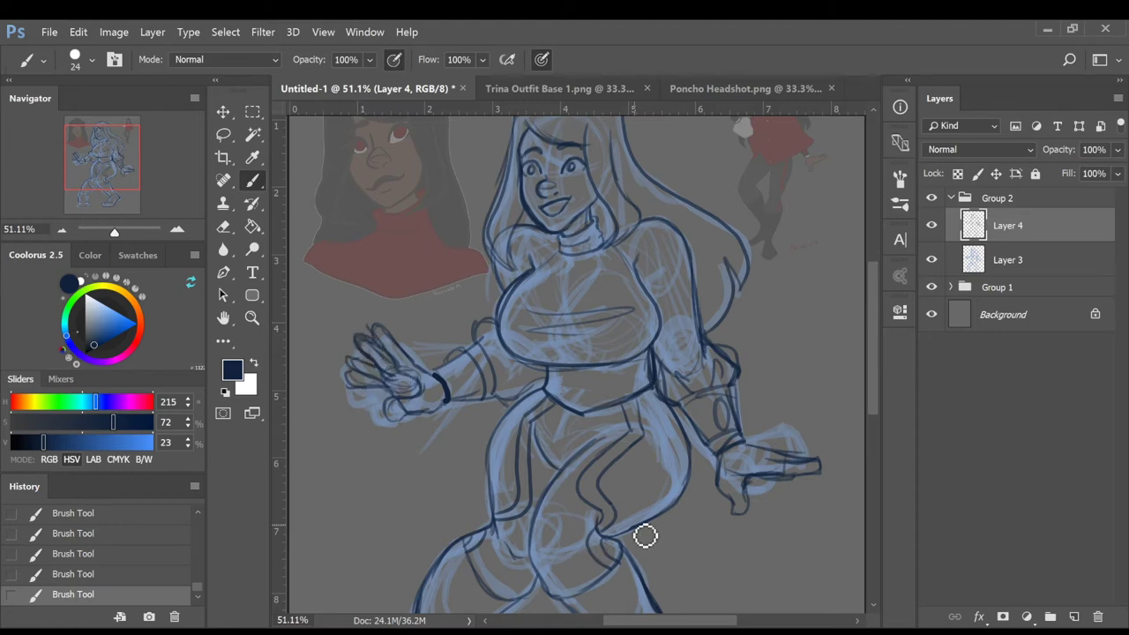
# Lower Layer 3's opacity to 29%, and add a new layer above Layer 4 with black as the foreground colour
pyautogui.scroll(-2, 653, 529)
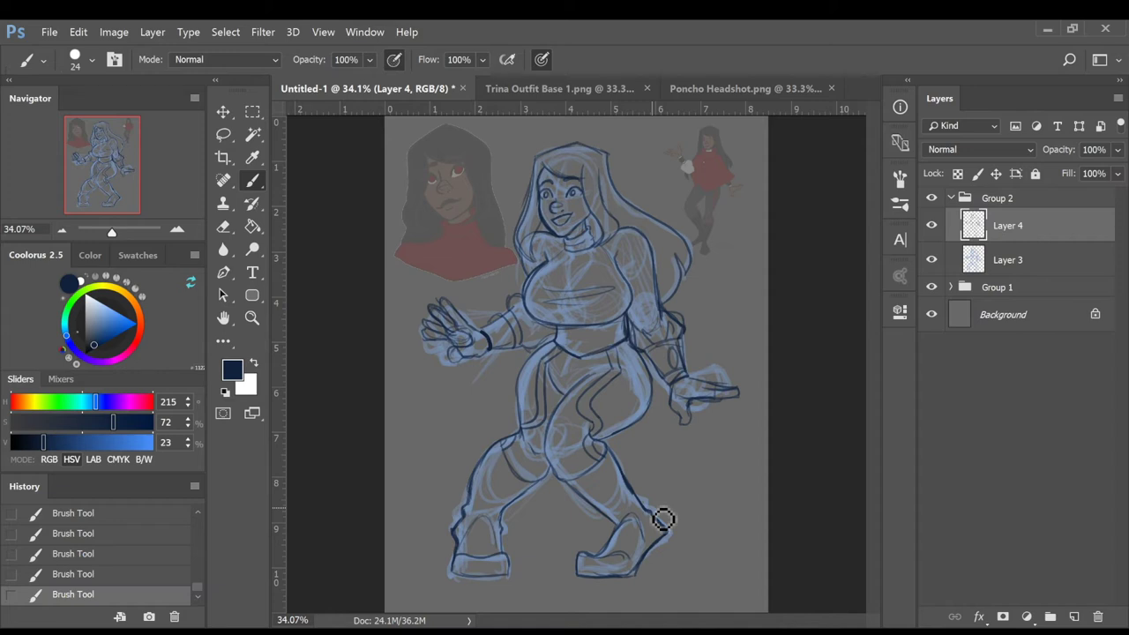
pyautogui.click(1075, 263)
pyautogui.moveTo(1117, 150); pyautogui.dragTo(1056, 166)
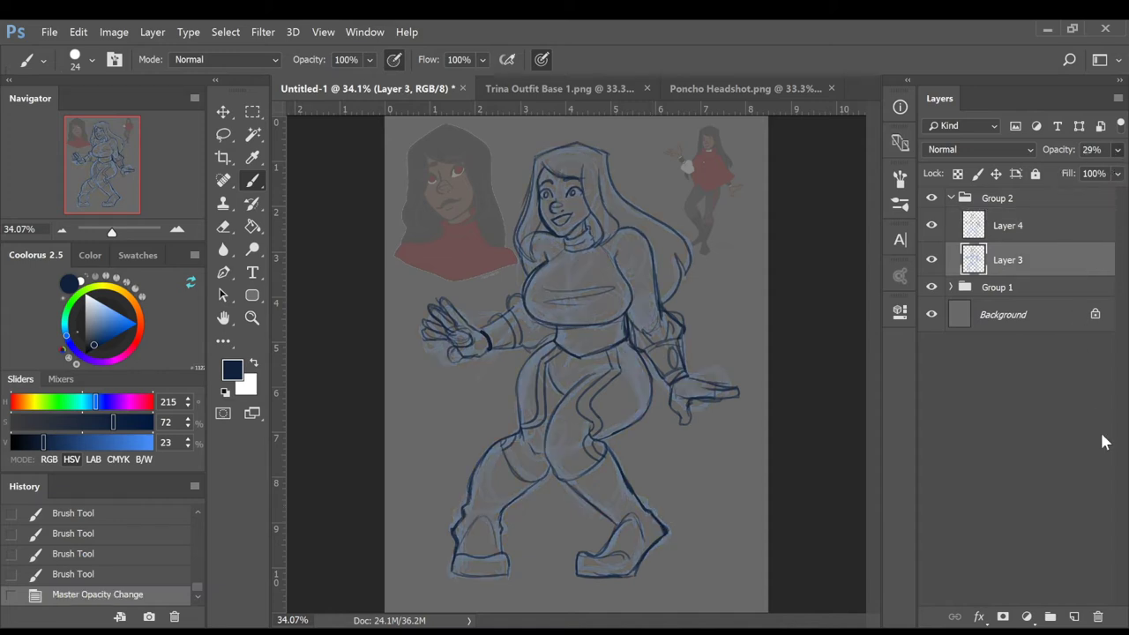
pyautogui.click(1073, 617)
pyautogui.press('d')
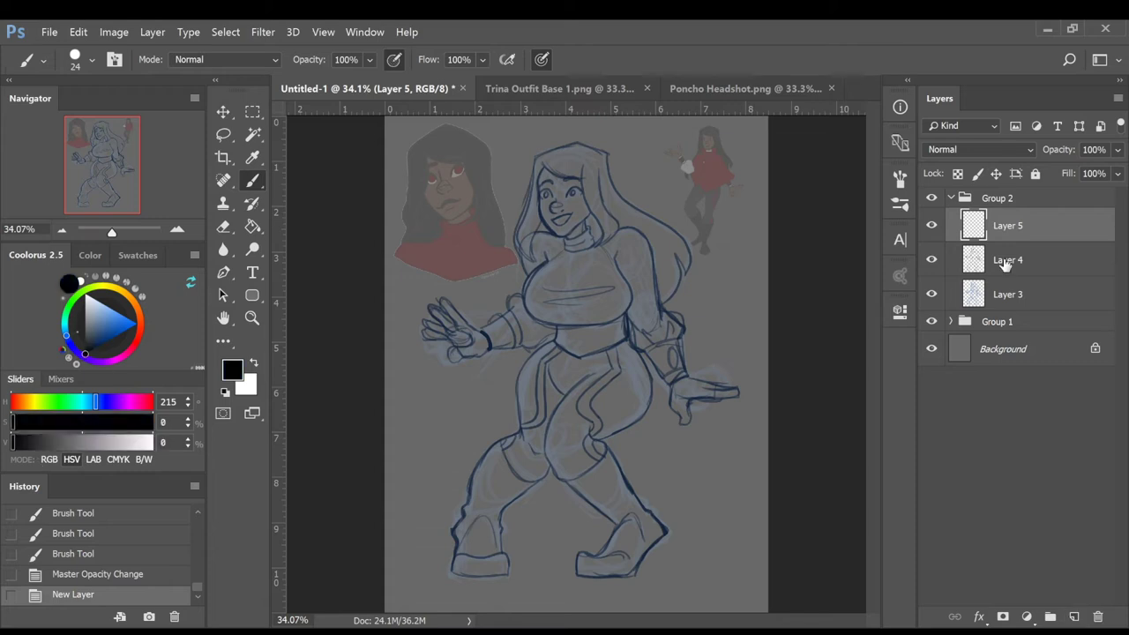
# Reduce the opacity of the dark blue line work on Layer 4 and make Layer 5 active again
pyautogui.click(1009, 260)
pyautogui.click(1117, 149)
pyautogui.moveTo(1076, 163); pyautogui.dragTo(1058, 164)
pyautogui.click(1030, 231)
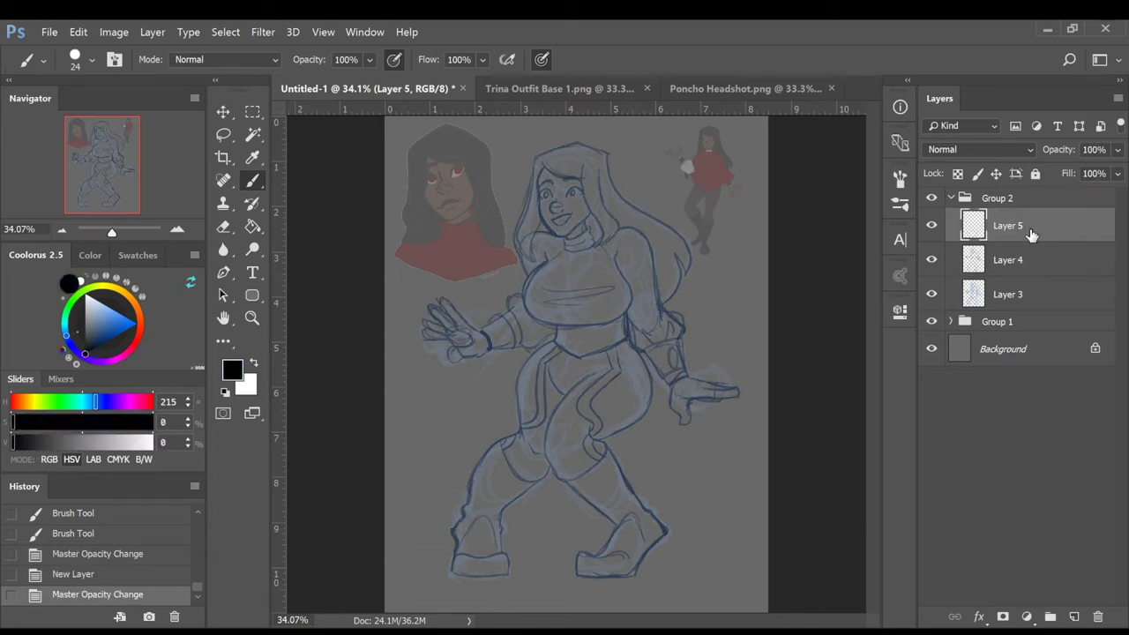
# Turn off pressure-controlled opacity for the brush and ink the nose and both eyes in black on Layer 5
pyautogui.click(392, 62)
pyautogui.scroll(8, 646, 426)
pyautogui.moveTo(874, 350); pyautogui.dragTo(876, 243)
pyautogui.moveTo(494, 311)
pyautogui.mouseDown()
pyautogui.moveTo(476, 354)
pyautogui.moveTo(522, 376)
pyautogui.moveTo(489, 374)
pyautogui.mouseUp()
pyautogui.moveTo(511, 367)
pyautogui.mouseDown()
pyautogui.moveTo(526, 364)
pyautogui.moveTo(533, 335)
pyautogui.mouseUp()
pyautogui.moveTo(425, 302)
pyautogui.mouseDown()
pyautogui.moveTo(484, 312)
pyautogui.moveTo(600, 283)
pyautogui.mouseUp()
pyautogui.moveTo(427, 305)
pyautogui.mouseDown()
pyautogui.moveTo(448, 319)
pyautogui.moveTo(473, 310)
pyautogui.mouseUp()
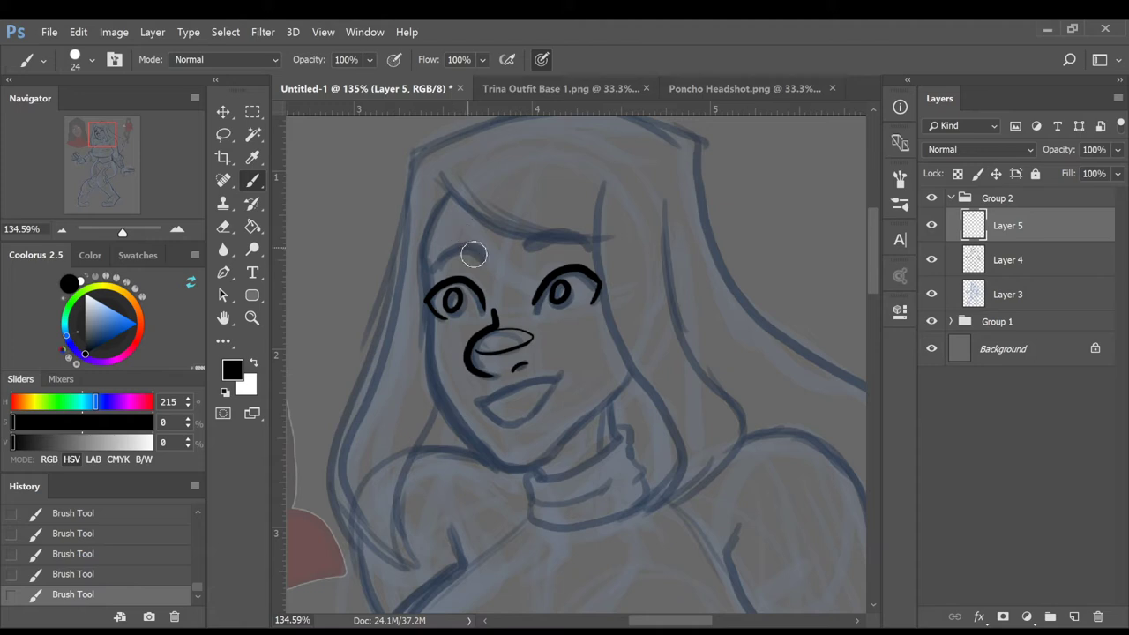
# Ink both thick eyebrows, the face contour from hairline to jaw, and the open smiling mouth
pyautogui.moveTo(492, 262); pyautogui.dragTo(458, 258)
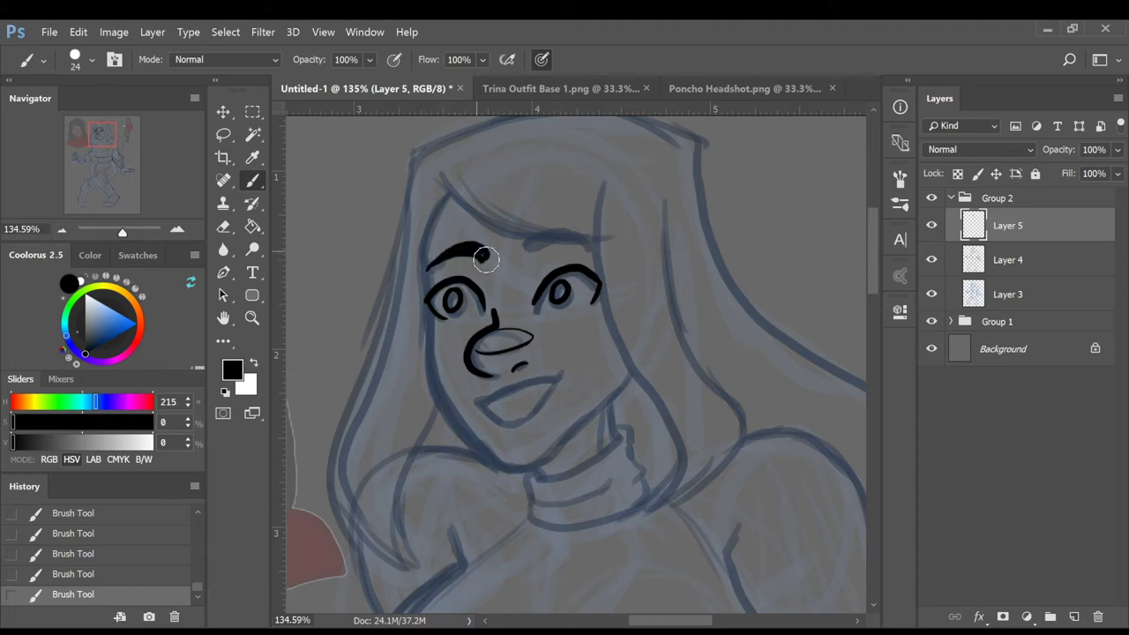
pyautogui.moveTo(529, 252)
pyautogui.mouseDown()
pyautogui.moveTo(600, 258)
pyautogui.moveTo(538, 253)
pyautogui.mouseUp()
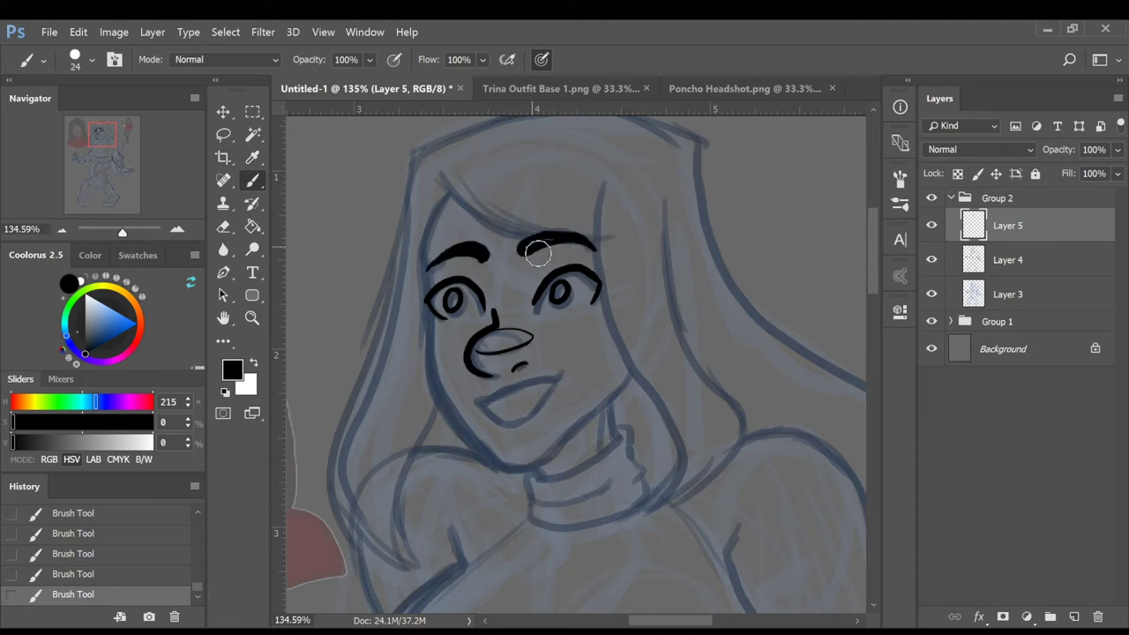
pyautogui.moveTo(436, 226)
pyautogui.mouseDown()
pyautogui.moveTo(430, 304)
pyautogui.moveTo(450, 410)
pyautogui.moveTo(600, 423)
pyautogui.moveTo(633, 381)
pyautogui.mouseUp()
pyautogui.moveTo(470, 407)
pyautogui.mouseDown()
pyautogui.moveTo(551, 390)
pyautogui.moveTo(496, 424)
pyautogui.moveTo(551, 405)
pyautogui.mouseUp()
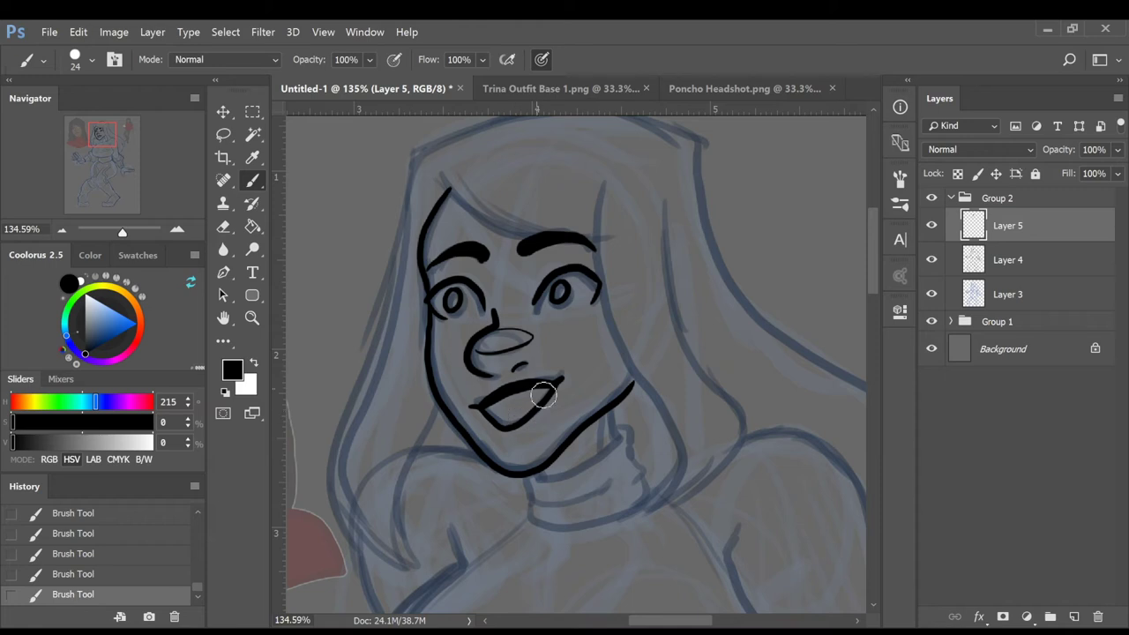
# Ink the parted fringe and the long hair strands framing both sides of the face down to their pointed tips
pyautogui.moveTo(602, 177)
pyautogui.mouseDown()
pyautogui.moveTo(637, 370)
pyautogui.moveTo(679, 489)
pyautogui.mouseUp()
pyautogui.moveTo(602, 543); pyautogui.dragTo(714, 468)
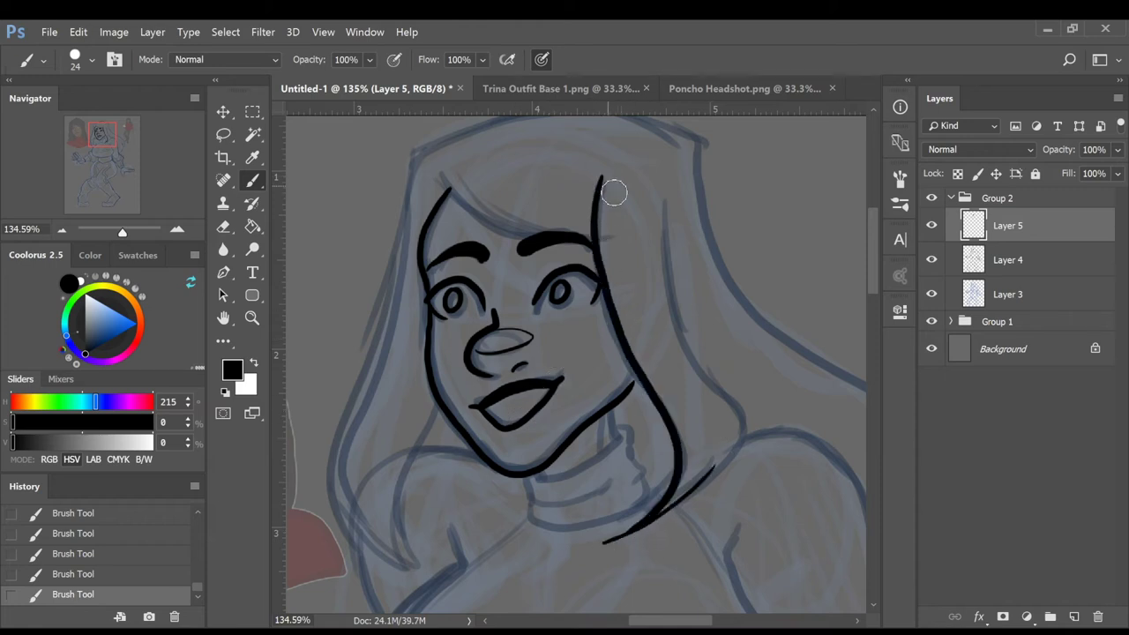
pyautogui.moveTo(662, 196)
pyautogui.mouseDown()
pyautogui.moveTo(707, 367)
pyautogui.moveTo(707, 475)
pyautogui.mouseUp()
pyautogui.moveTo(592, 237); pyautogui.dragTo(440, 174)
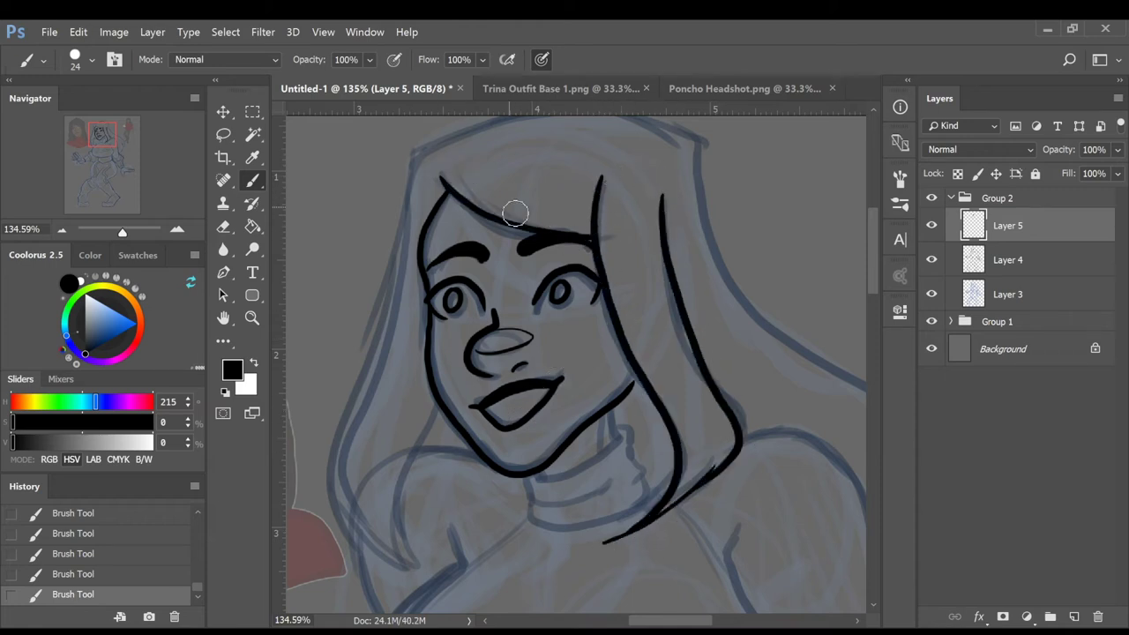
pyautogui.moveTo(438, 405); pyautogui.dragTo(421, 573)
pyautogui.hotkey('ctrl', 'z')
pyautogui.moveTo(438, 405)
pyautogui.mouseDown()
pyautogui.moveTo(423, 575)
pyautogui.moveTo(371, 466)
pyautogui.mouseUp()
pyautogui.moveTo(415, 159)
pyautogui.mouseDown()
pyautogui.moveTo(396, 276)
pyautogui.moveTo(428, 579)
pyautogui.mouseUp()
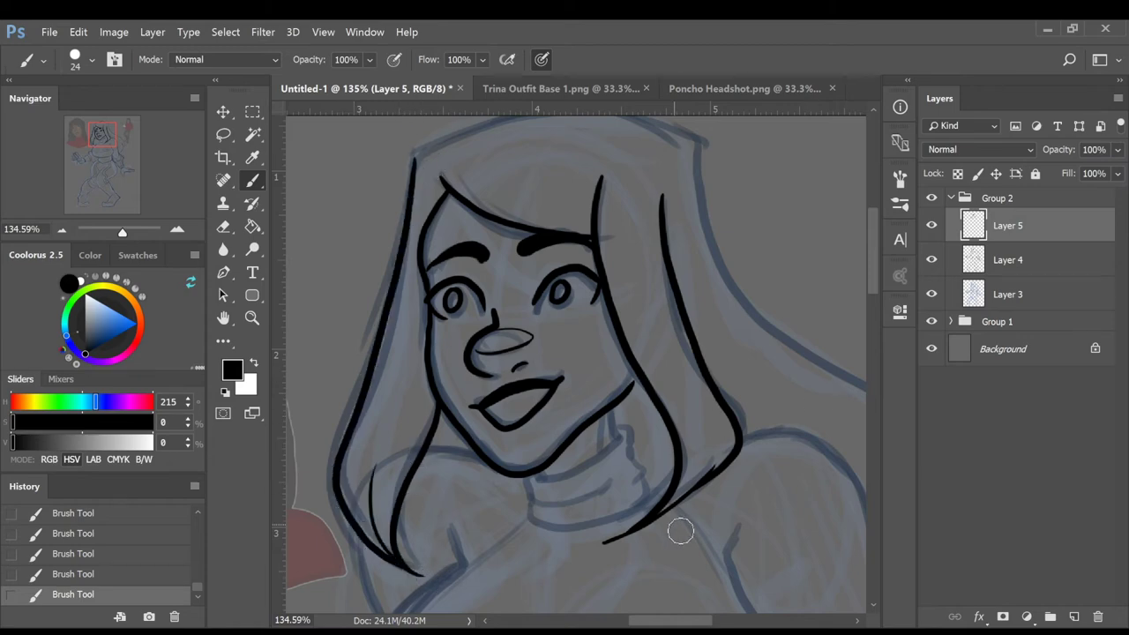
# Ink the turtleneck collar with its folds, and add the crease lines at the shoulders
pyautogui.moveTo(539, 474)
pyautogui.mouseDown()
pyautogui.moveTo(630, 441)
pyautogui.moveTo(650, 461)
pyautogui.moveTo(538, 483)
pyautogui.moveTo(601, 502)
pyautogui.mouseUp()
pyautogui.moveTo(527, 507); pyautogui.dragTo(657, 503)
pyautogui.moveTo(650, 459); pyautogui.dragTo(664, 493)
pyautogui.moveTo(447, 531); pyautogui.dragTo(465, 570)
pyautogui.moveTo(480, 459)
pyautogui.mouseDown()
pyautogui.moveTo(423, 456)
pyautogui.moveTo(485, 459)
pyautogui.mouseUp()
pyautogui.hotkey('ctrl', 'z')
# Ink the peaked contour of the hair across the top of the head
pyautogui.moveTo(873, 278); pyautogui.dragTo(873, 276)
pyautogui.scroll(3, 873, 276)
pyautogui.moveTo(413, 217)
pyautogui.mouseDown()
pyautogui.moveTo(627, 182)
pyautogui.moveTo(708, 211)
pyautogui.mouseUp()
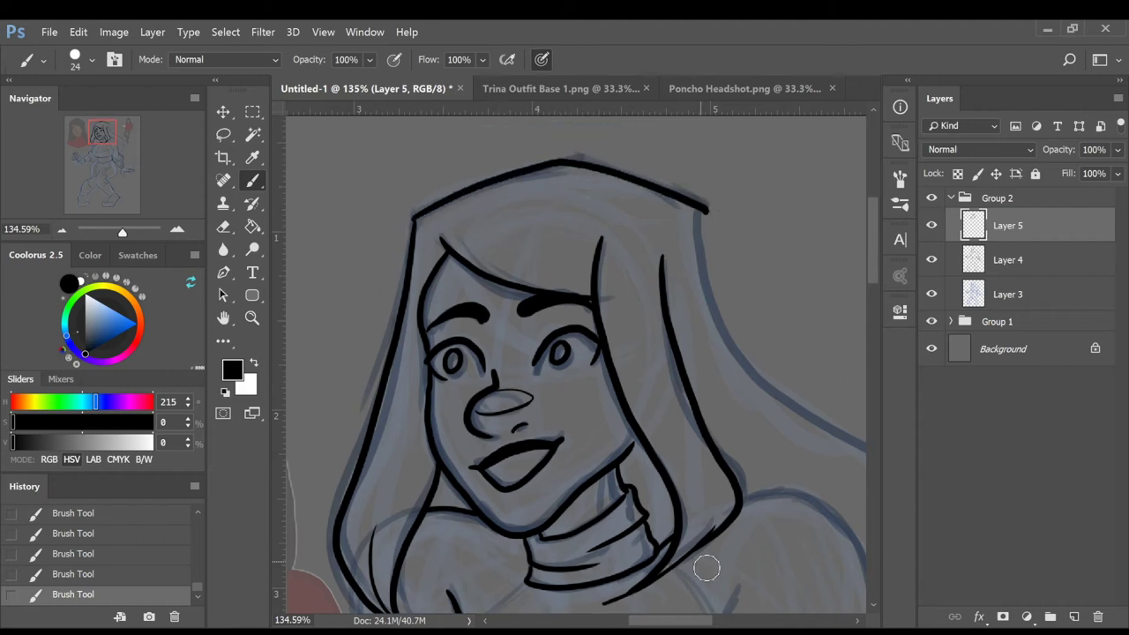
# Ink the chest contour with its armpit creases, and add the thin fabric folds across the shirt
pyautogui.hotkey('ctrl', '-')
pyautogui.moveTo(873, 298)
pyautogui.mouseDown()
pyautogui.moveTo(893, 371)
pyautogui.moveTo(890, 357)
pyautogui.mouseUp()
pyautogui.moveTo(501, 272)
pyautogui.mouseDown()
pyautogui.moveTo(458, 324)
pyautogui.moveTo(547, 456)
pyautogui.moveTo(683, 422)
pyautogui.mouseUp()
pyautogui.moveTo(687, 274)
pyautogui.mouseDown()
pyautogui.moveTo(713, 416)
pyautogui.moveTo(661, 438)
pyautogui.mouseUp()
pyautogui.moveTo(502, 368); pyautogui.dragTo(675, 355)
pyautogui.moveTo(520, 390); pyautogui.dragTo(620, 372)
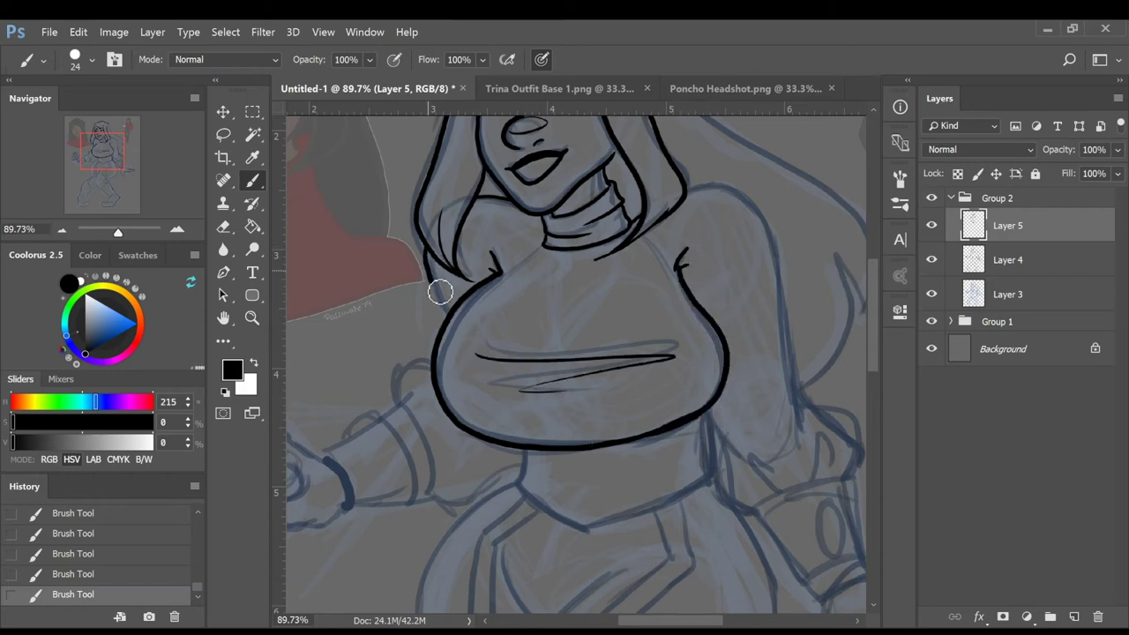
# Ink the shoulder and outer upper arm of the lowered arm, and the pointed waistband below the chest
pyautogui.moveTo(689, 187)
pyautogui.mouseDown()
pyautogui.moveTo(717, 191)
pyautogui.moveTo(797, 410)
pyautogui.mouseUp()
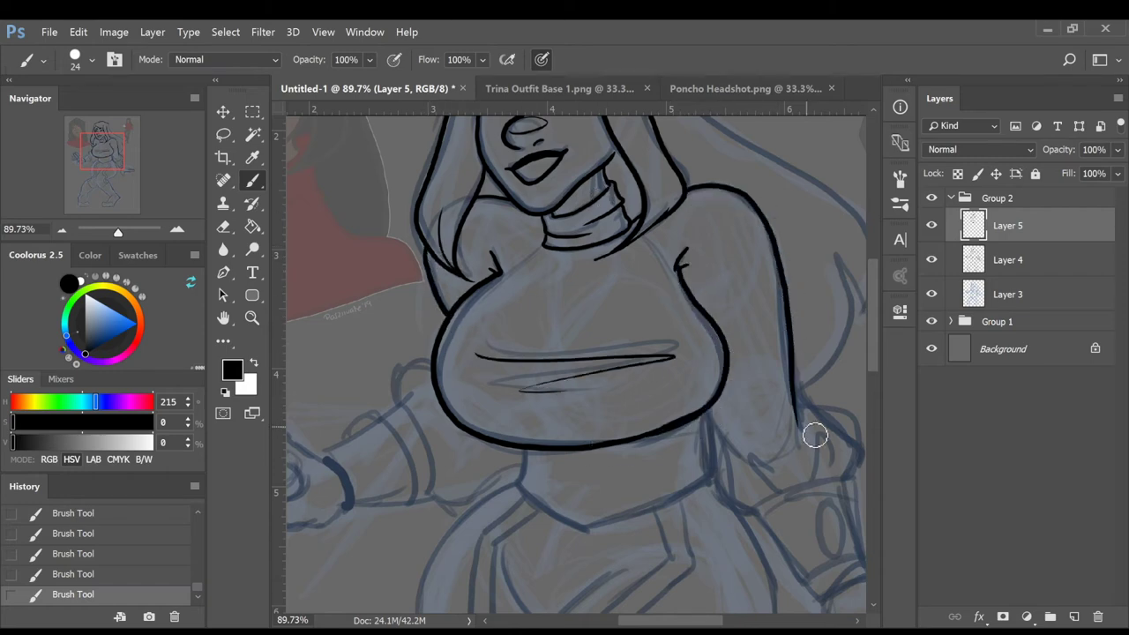
pyautogui.moveTo(520, 449)
pyautogui.mouseDown()
pyautogui.moveTo(519, 479)
pyautogui.moveTo(579, 529)
pyautogui.moveTo(713, 480)
pyautogui.mouseUp()
pyautogui.moveTo(706, 412); pyautogui.dragTo(712, 481)
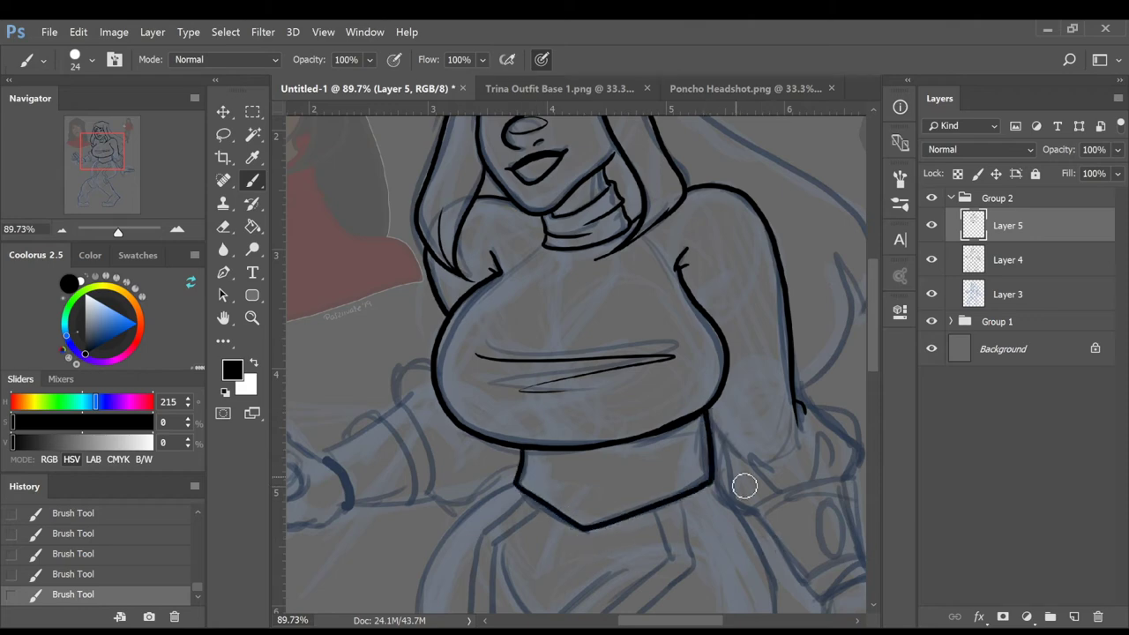
# Ink the long hair sweeping behind the shoulder, with its curled, pointed ends
pyautogui.moveTo(115, 147); pyautogui.dragTo(120, 137)
pyautogui.moveTo(582, 139)
pyautogui.mouseDown()
pyautogui.moveTo(615, 241)
pyautogui.moveTo(788, 453)
pyautogui.moveTo(725, 540)
pyautogui.mouseUp()
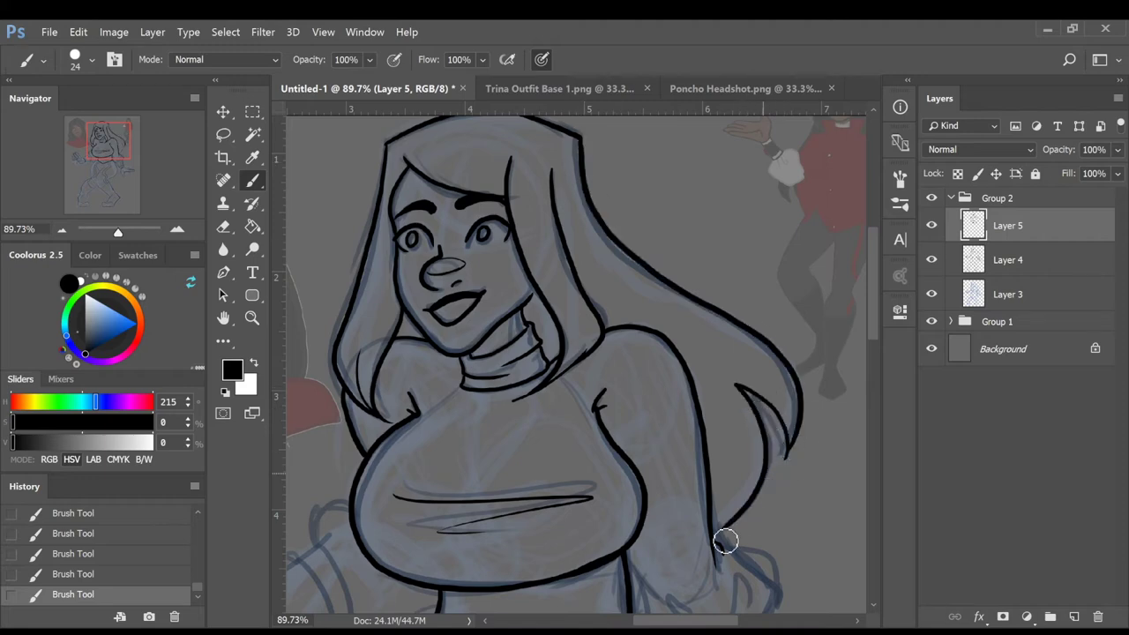
# Ink the lowered arm's forearm guard with its edge bands and oval emblem
pyautogui.scroll(-5, 856, 336)
pyautogui.moveTo(741, 482); pyautogui.dragTo(787, 456)
pyautogui.moveTo(677, 389)
pyautogui.mouseDown()
pyautogui.moveTo(766, 367)
pyautogui.moveTo(788, 456)
pyautogui.mouseUp()
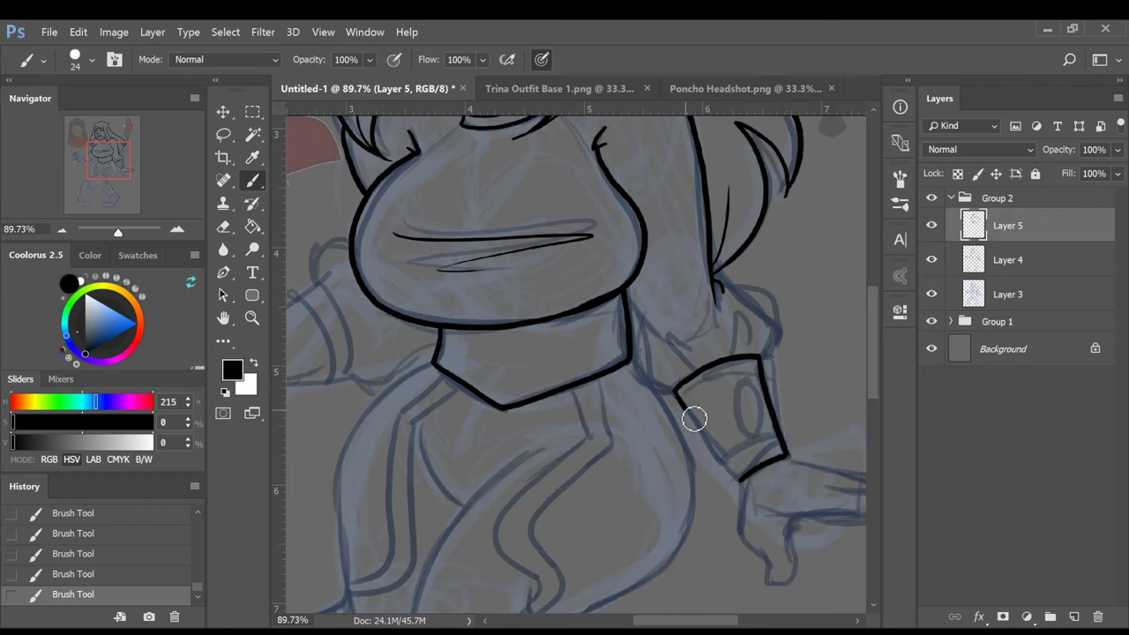
pyautogui.moveTo(677, 393); pyautogui.dragTo(746, 491)
pyautogui.moveTo(758, 398)
pyautogui.mouseDown()
pyautogui.moveTo(770, 439)
pyautogui.moveTo(757, 389)
pyautogui.moveTo(746, 421)
pyautogui.moveTo(766, 444)
pyautogui.moveTo(773, 421)
pyautogui.moveTo(758, 387)
pyautogui.moveTo(764, 405)
pyautogui.moveTo(757, 394)
pyautogui.moveTo(696, 406)
pyautogui.moveTo(766, 370)
pyautogui.mouseUp()
pyautogui.hotkey('ctrl', 'z')
pyautogui.moveTo(729, 465); pyautogui.dragTo(787, 443)
# Ink the bunched sleeve around the lowered arm's elbow with its inner contour and folds
pyautogui.moveTo(720, 284)
pyautogui.mouseDown()
pyautogui.moveTo(776, 334)
pyautogui.moveTo(750, 327)
pyautogui.mouseUp()
pyautogui.moveTo(705, 364); pyautogui.dragTo(667, 355)
pyautogui.moveTo(632, 300); pyautogui.dragTo(673, 388)
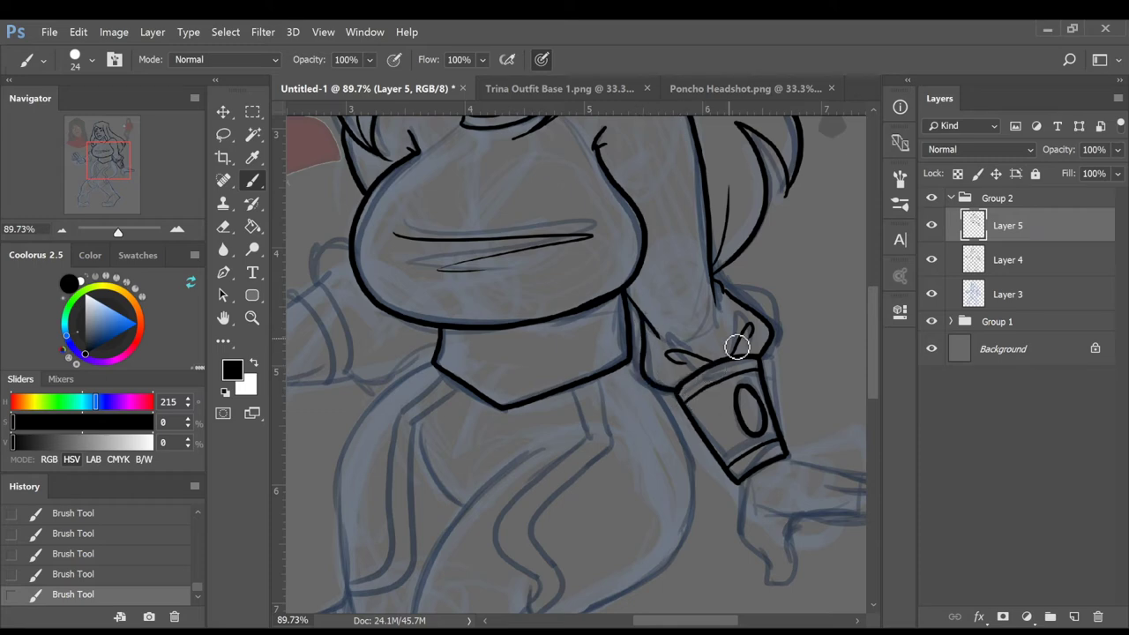
# Ink the lowered hand with its downward thumb and extended fingers
pyautogui.moveTo(750, 491)
pyautogui.mouseDown()
pyautogui.moveTo(774, 577)
pyautogui.moveTo(798, 516)
pyautogui.mouseUp()
pyautogui.hscroll(3, 745, 593)
pyautogui.moveTo(644, 485)
pyautogui.mouseDown()
pyautogui.moveTo(714, 500)
pyautogui.moveTo(713, 521)
pyautogui.moveTo(620, 524)
pyautogui.mouseUp()
pyautogui.moveTo(737, 486); pyautogui.dragTo(609, 457)
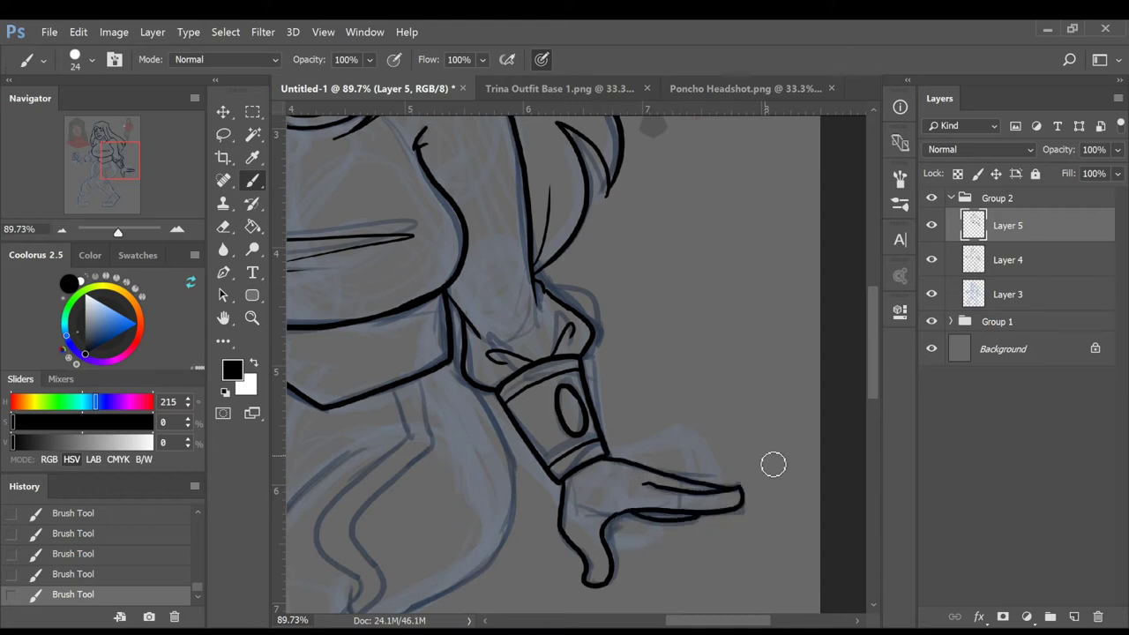
# Ink the front leg's hip, thigh and rounded knee contour, and add the stripe running down the thigh
pyautogui.scroll(3, 635, 494)
pyautogui.hscroll(-3, 658, 516)
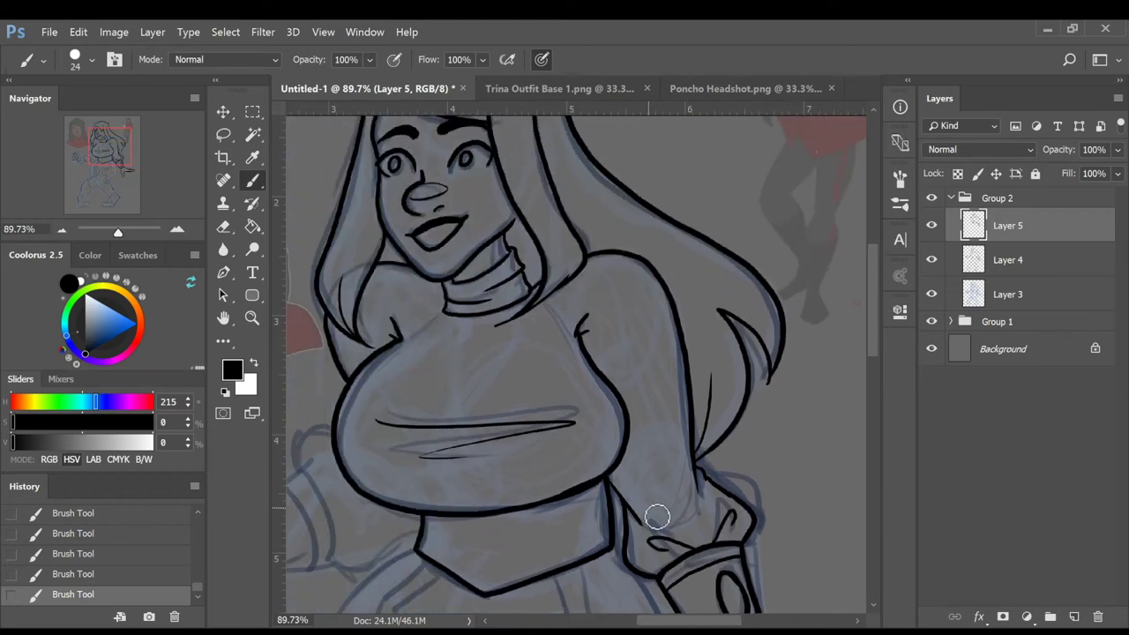
pyautogui.scroll(-3, 874, 320)
pyautogui.moveTo(649, 377)
pyautogui.mouseDown()
pyautogui.moveTo(635, 574)
pyautogui.moveTo(564, 588)
pyautogui.mouseUp()
pyautogui.scroll(-3, 869, 352)
pyautogui.moveTo(514, 350); pyautogui.dragTo(565, 394)
pyautogui.moveTo(519, 205)
pyautogui.mouseDown()
pyautogui.moveTo(433, 297)
pyautogui.moveTo(433, 491)
pyautogui.moveTo(474, 488)
pyautogui.mouseUp()
pyautogui.moveTo(561, 398); pyautogui.dragTo(472, 483)
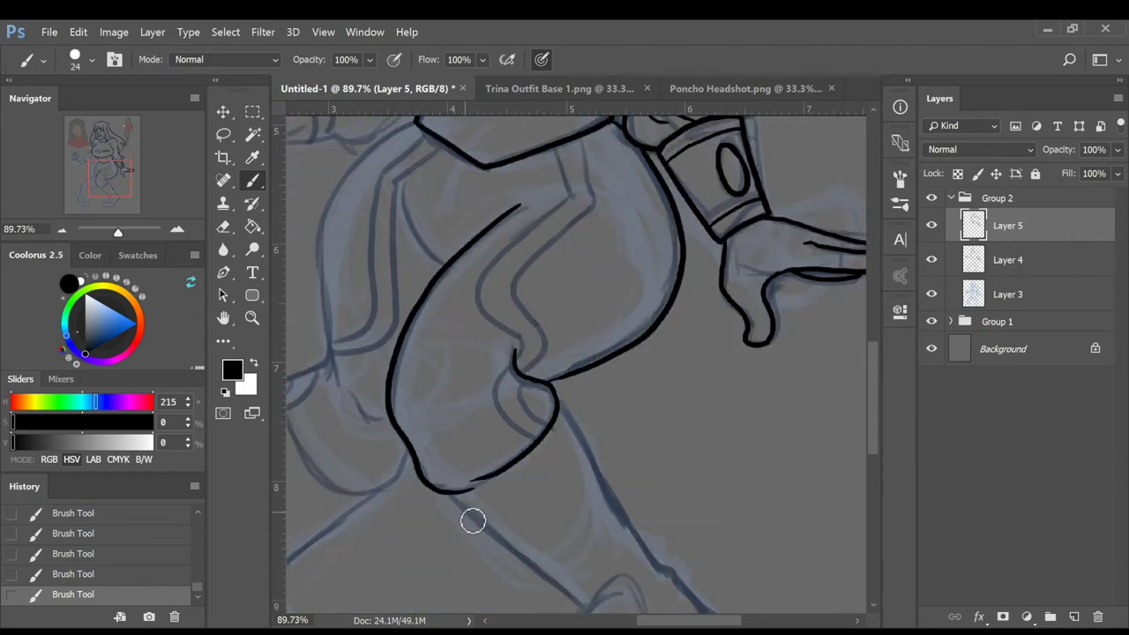
pyautogui.hotkey('ctrl', 'z')
pyautogui.moveTo(565, 409); pyautogui.dragTo(476, 488)
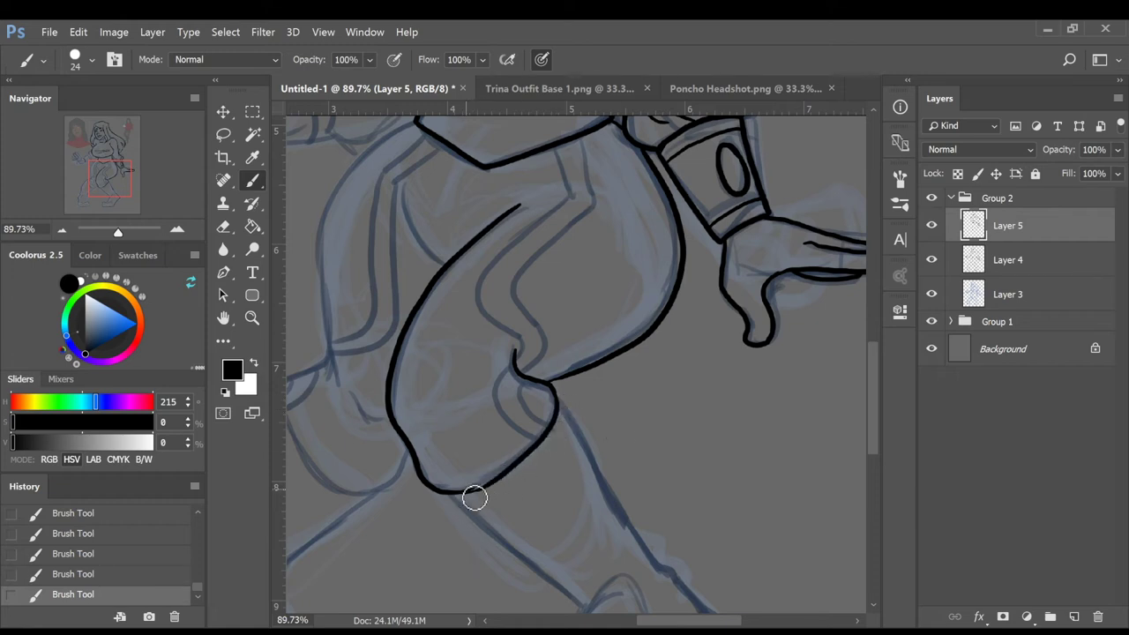
pyautogui.moveTo(562, 161)
pyautogui.mouseDown()
pyautogui.moveTo(492, 320)
pyautogui.moveTo(541, 453)
pyautogui.moveTo(538, 425)
pyautogui.mouseUp()
pyautogui.moveTo(586, 139)
pyautogui.mouseDown()
pyautogui.moveTo(537, 280)
pyautogui.moveTo(548, 384)
pyautogui.mouseUp()
# Ink the other thigh with its side stripe and inner creases, and its rounded knee section
pyautogui.moveTo(419, 130)
pyautogui.mouseDown()
pyautogui.moveTo(335, 385)
pyautogui.moveTo(384, 424)
pyautogui.moveTo(377, 502)
pyautogui.mouseUp()
pyautogui.moveTo(448, 267)
pyautogui.mouseDown()
pyautogui.moveTo(408, 234)
pyautogui.moveTo(431, 260)
pyautogui.moveTo(403, 209)
pyautogui.mouseUp()
pyautogui.hotkey('ctrl', 'z')
pyautogui.hotkey('ctrl', 'z')
pyautogui.moveTo(431, 142); pyautogui.dragTo(365, 344)
pyautogui.moveTo(383, 171); pyautogui.dragTo(339, 333)
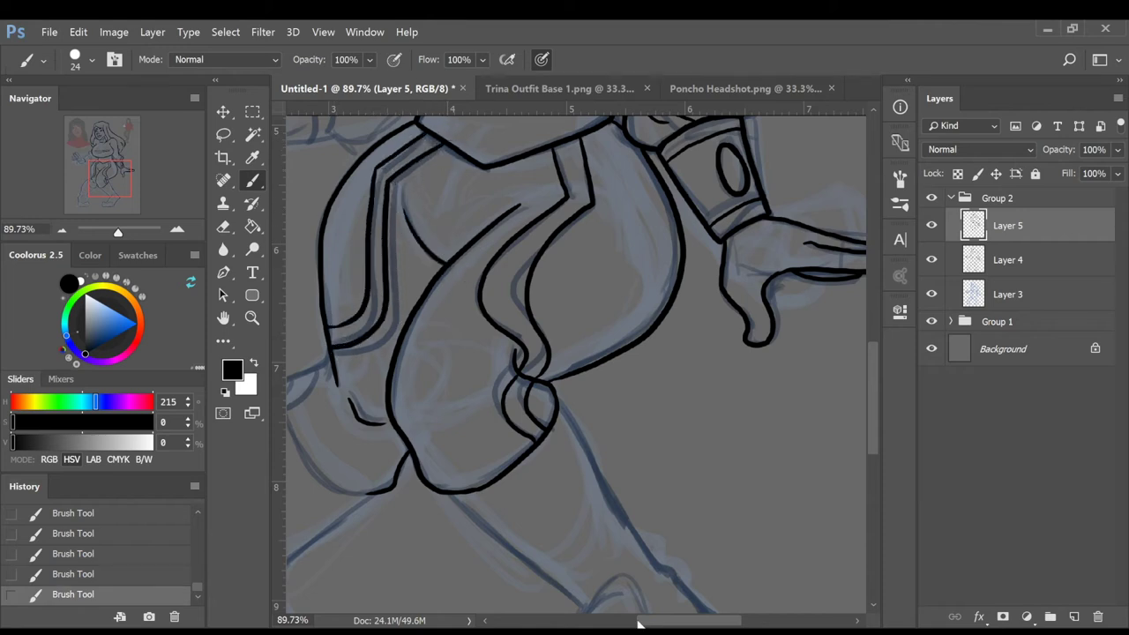
pyautogui.hscroll(-5, 632, 605)
pyautogui.moveTo(581, 368)
pyautogui.mouseDown()
pyautogui.moveTo(537, 380)
pyautogui.moveTo(554, 466)
pyautogui.moveTo(622, 492)
pyautogui.mouseUp()
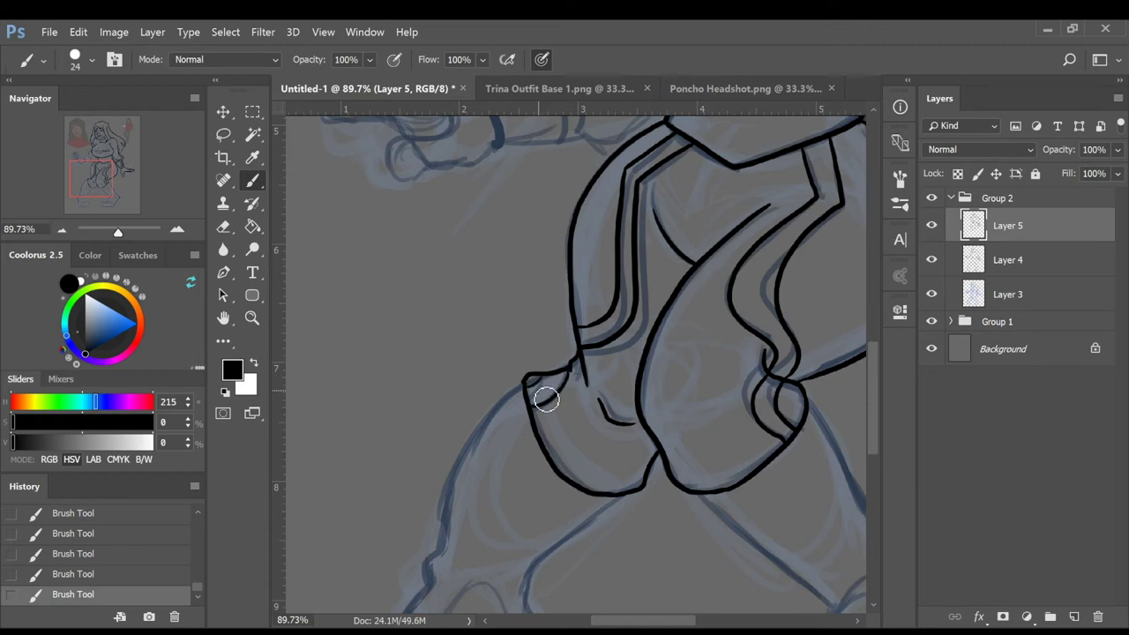
# Ink the raised arm's forearm guard with its bands, and the sleeve folds at the elbow
pyautogui.scroll(6, 546, 399)
pyautogui.moveTo(497, 457)
pyautogui.mouseDown()
pyautogui.moveTo(476, 409)
pyautogui.moveTo(555, 370)
pyautogui.moveTo(590, 434)
pyautogui.mouseUp()
pyautogui.moveTo(569, 353); pyautogui.dragTo(582, 380)
pyautogui.moveTo(630, 407); pyautogui.dragTo(605, 415)
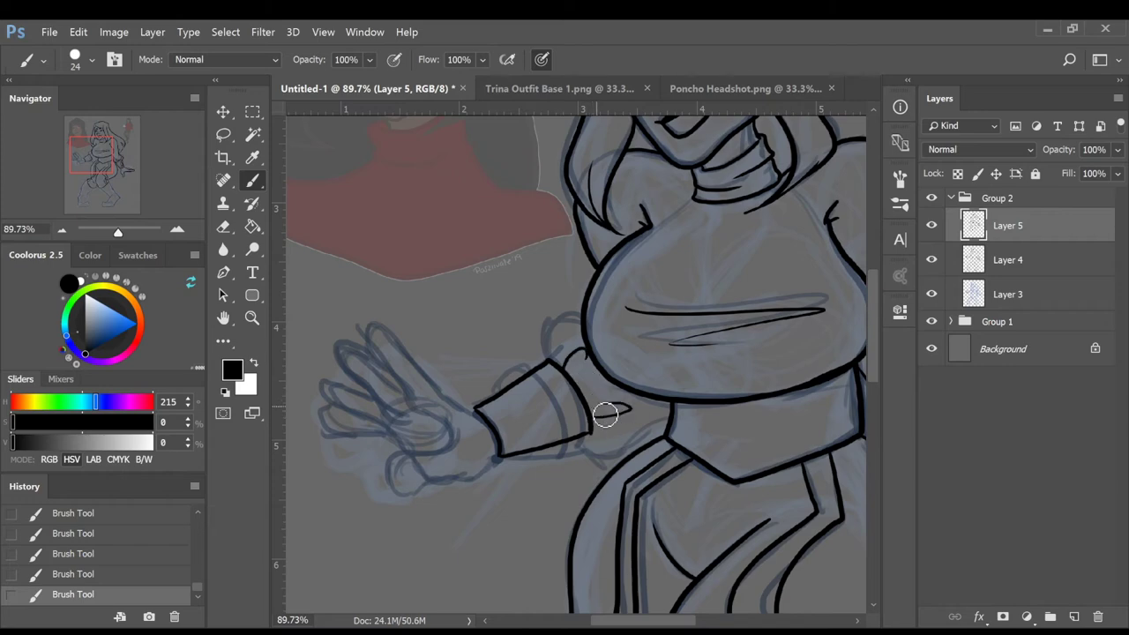
pyautogui.moveTo(511, 391)
pyautogui.mouseDown()
pyautogui.moveTo(553, 373)
pyautogui.moveTo(584, 446)
pyautogui.moveTo(512, 444)
pyautogui.mouseUp()
# Ink the raised hand with its palm, thumb and spread fingers, erasing stray line work
pyautogui.moveTo(447, 425)
pyautogui.mouseDown()
pyautogui.moveTo(408, 464)
pyautogui.moveTo(435, 479)
pyautogui.moveTo(500, 454)
pyautogui.mouseUp()
pyautogui.moveTo(432, 420)
pyautogui.mouseDown()
pyautogui.moveTo(378, 327)
pyautogui.moveTo(441, 391)
pyautogui.moveTo(481, 408)
pyautogui.moveTo(416, 409)
pyautogui.moveTo(386, 371)
pyautogui.moveTo(343, 347)
pyautogui.moveTo(381, 394)
pyautogui.mouseUp()
pyautogui.click(221, 231)
pyautogui.click(252, 183)
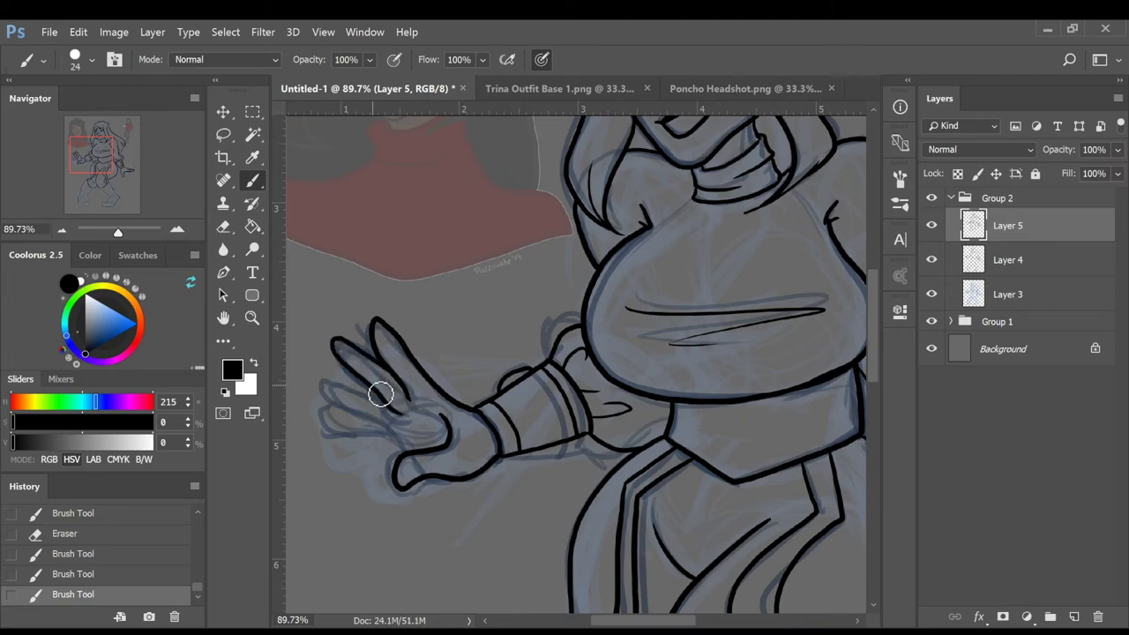
pyautogui.moveTo(408, 452); pyautogui.dragTo(437, 484)
pyautogui.moveTo(389, 442)
pyautogui.mouseDown()
pyautogui.moveTo(329, 409)
pyautogui.moveTo(368, 390)
pyautogui.mouseUp()
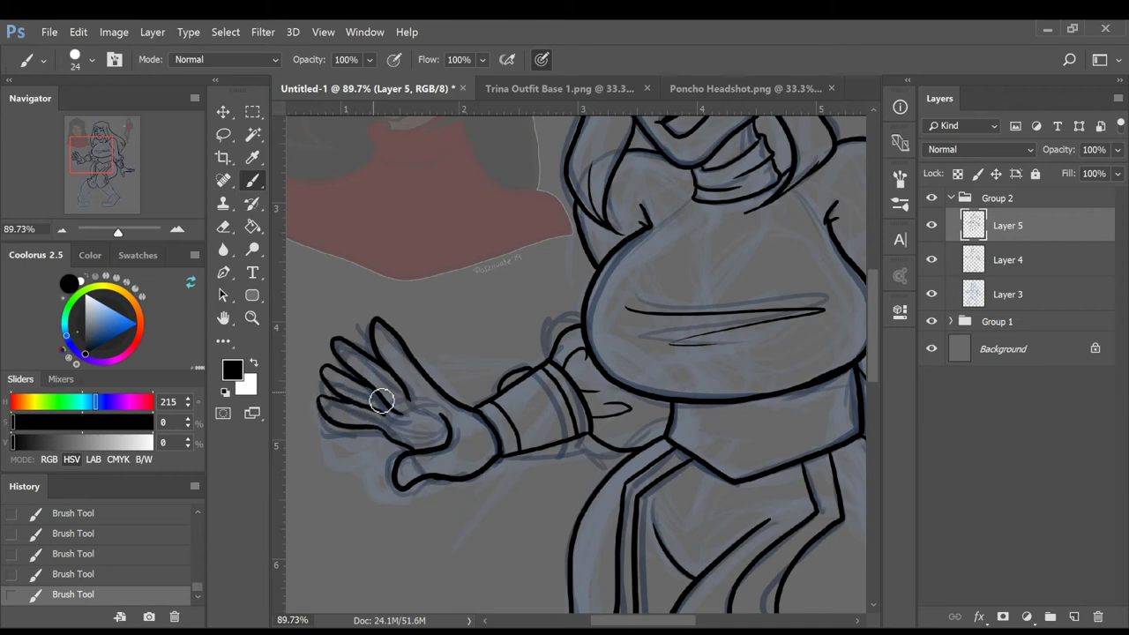
# Ink the lower legs and boots of both legs, including the wrinkled ankles and soles
pyautogui.scroll(-5, 618, 530)
pyautogui.scroll(-3, 646, 545)
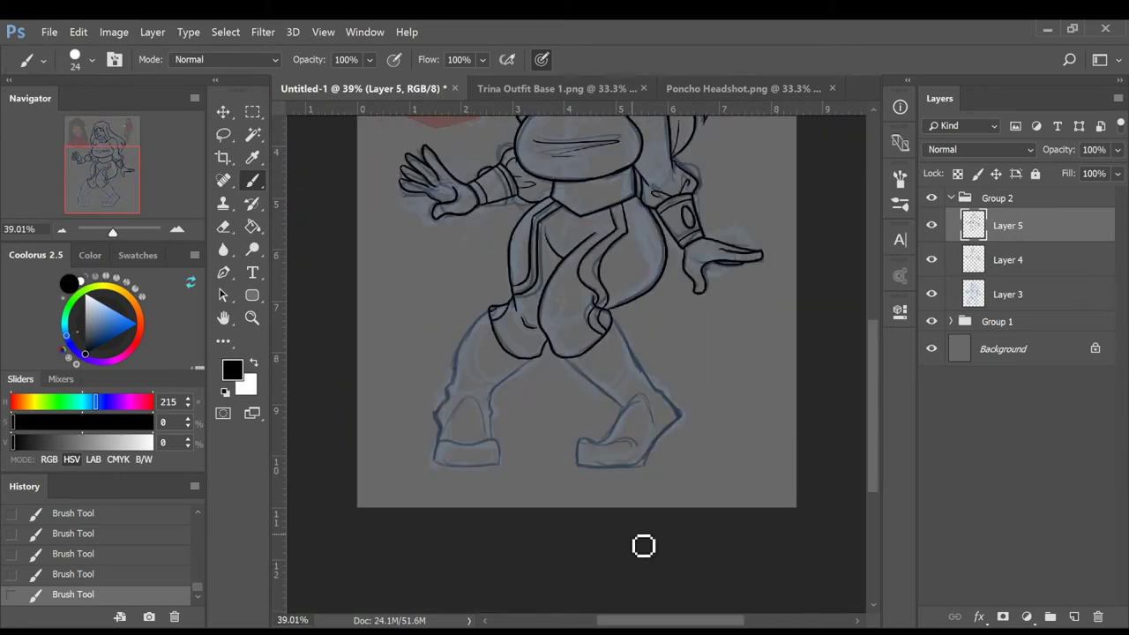
pyautogui.moveTo(590, 463)
pyautogui.mouseDown()
pyautogui.moveTo(587, 453)
pyautogui.moveTo(643, 444)
pyautogui.moveTo(635, 424)
pyautogui.moveTo(648, 409)
pyautogui.mouseUp()
pyautogui.moveTo(575, 370); pyautogui.dragTo(627, 414)
pyautogui.moveTo(611, 319); pyautogui.dragTo(678, 411)
pyautogui.moveTo(586, 467)
pyautogui.mouseDown()
pyautogui.moveTo(658, 467)
pyautogui.moveTo(691, 428)
pyautogui.moveTo(693, 402)
pyautogui.mouseUp()
pyautogui.moveTo(542, 358)
pyautogui.mouseDown()
pyautogui.moveTo(490, 441)
pyautogui.moveTo(511, 471)
pyautogui.moveTo(468, 479)
pyautogui.moveTo(514, 476)
pyautogui.moveTo(504, 465)
pyautogui.mouseUp()
pyautogui.moveTo(480, 319); pyautogui.dragTo(458, 408)
# Hide the sketch layers, Layer 4 and Layer 3
pyautogui.moveTo(876, 422); pyautogui.dragTo(876, 346)
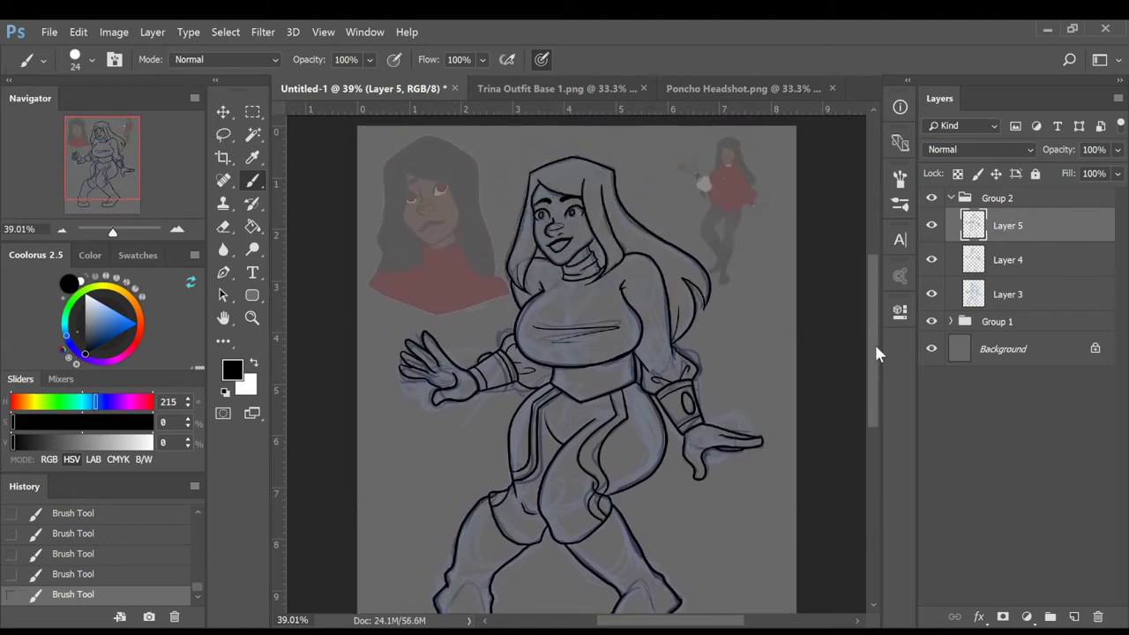
pyautogui.click(931, 259)
pyautogui.click(931, 294)
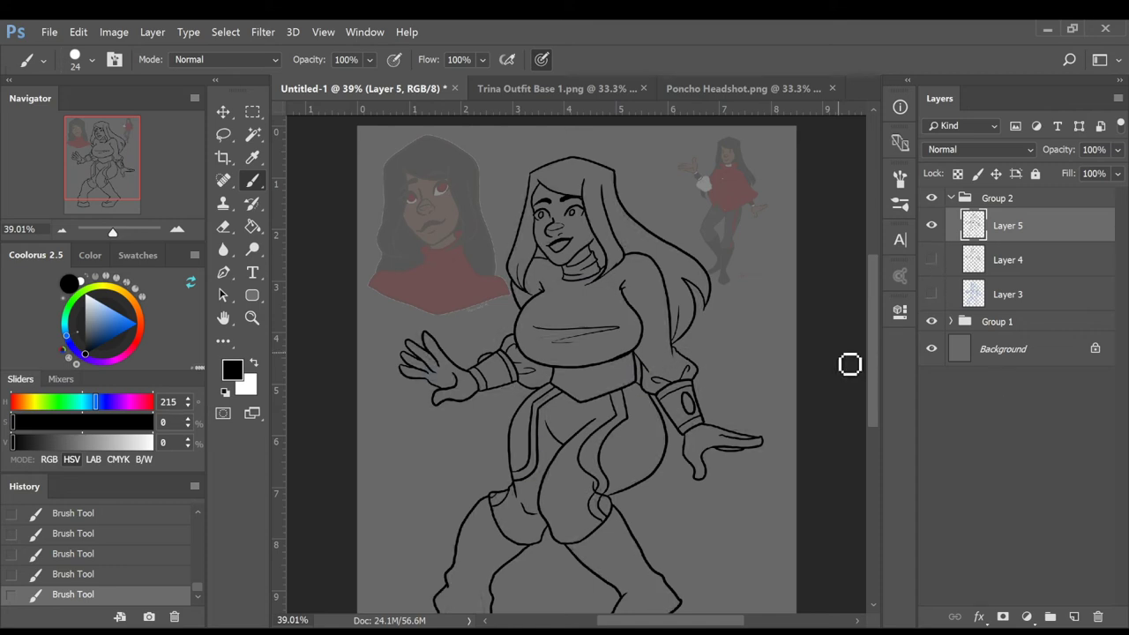
# Try a vertical strap with a buckle and rivets on the waistband, and undo the last detail strokes
pyautogui.moveTo(576, 368)
pyautogui.mouseDown()
pyautogui.moveTo(574, 397)
pyautogui.moveTo(590, 380)
pyautogui.moveTo(570, 388)
pyautogui.moveTo(591, 388)
pyautogui.moveTo(607, 370)
pyautogui.moveTo(607, 387)
pyautogui.mouseUp()
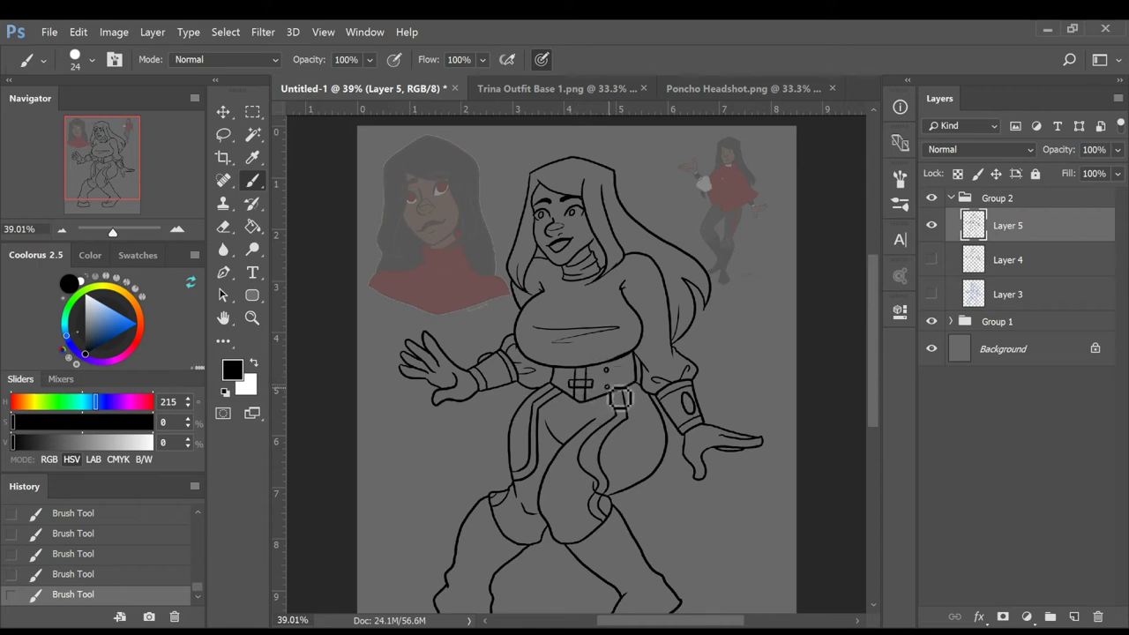
pyautogui.hotkey('ctrl', 'alt', 'z')
pyautogui.hotkey('ctrl', 'alt', 'z')
pyautogui.hotkey('ctrl', 'alt', 'z')
pyautogui.hotkey('ctrl', 'alt', 'z')
pyautogui.hotkey('ctrl', 'alt', 'z')
pyautogui.hotkey('ctrl', 'alt', 'z')
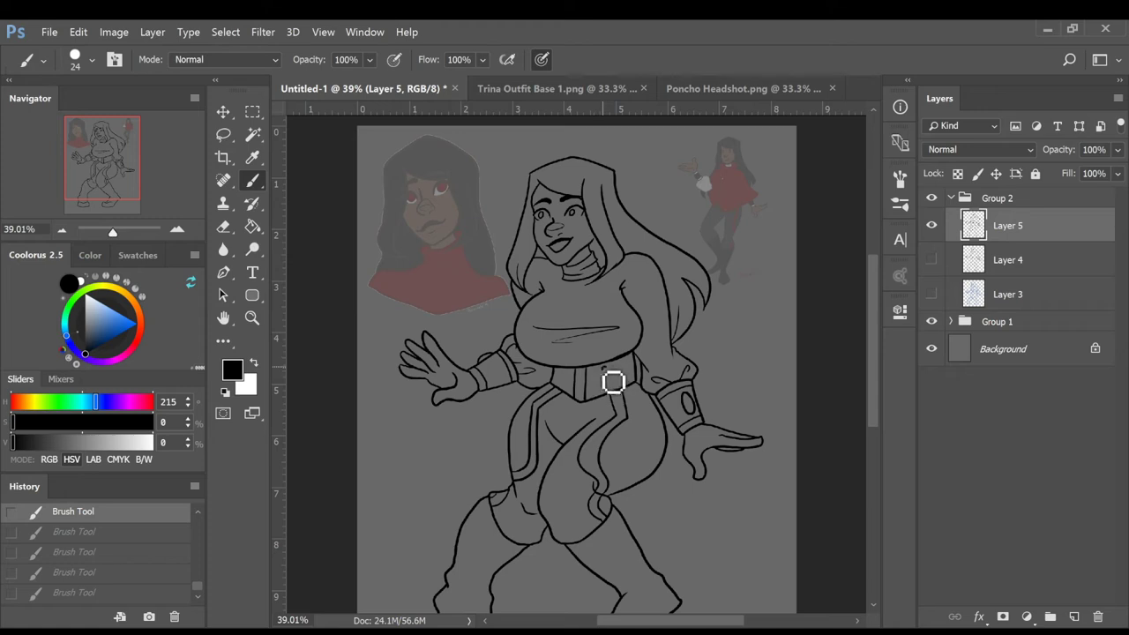
# Ink the remaining rivets and the buckle on the waistband
pyautogui.moveTo(604, 367); pyautogui.dragTo(605, 369)
pyautogui.click(561, 370)
pyautogui.click(574, 370)
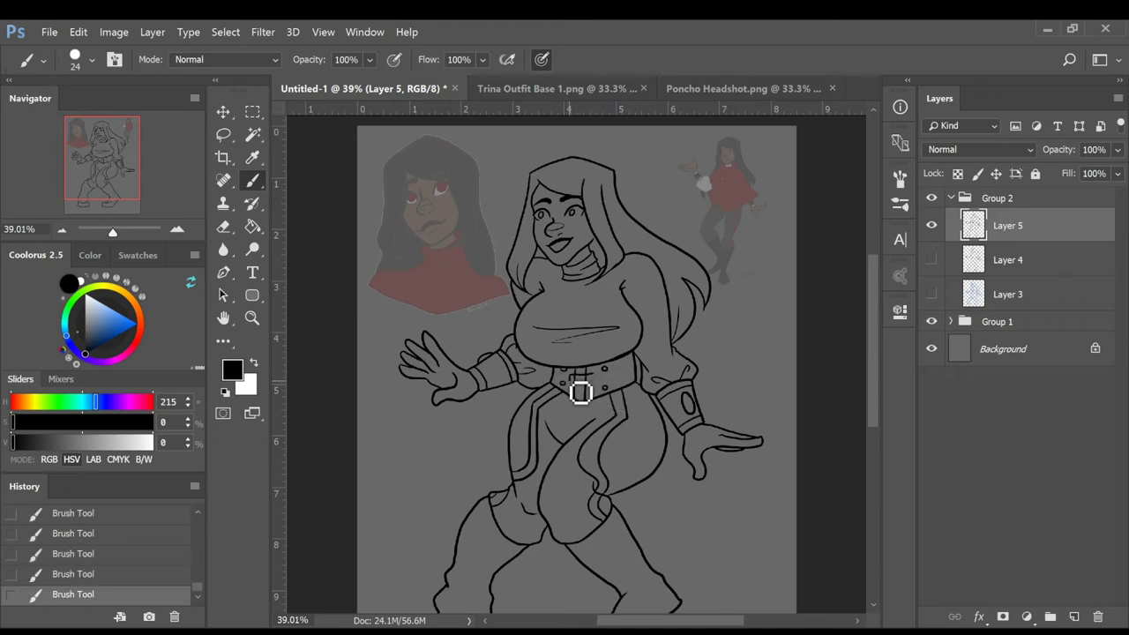
# Erase the strap lines that cross inside the belt buckle and tidy its outline
pyautogui.click(224, 249)
pyautogui.click(225, 227)
pyautogui.moveTo(112, 232); pyautogui.dragTo(119, 232)
pyautogui.click(252, 227)
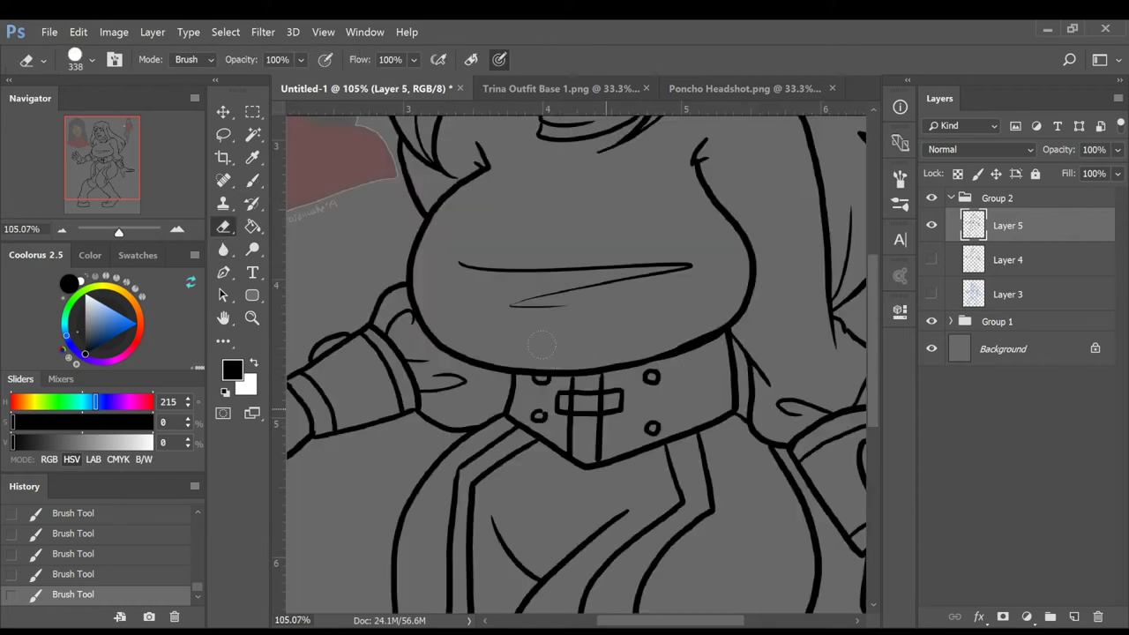
pyautogui.press('e')
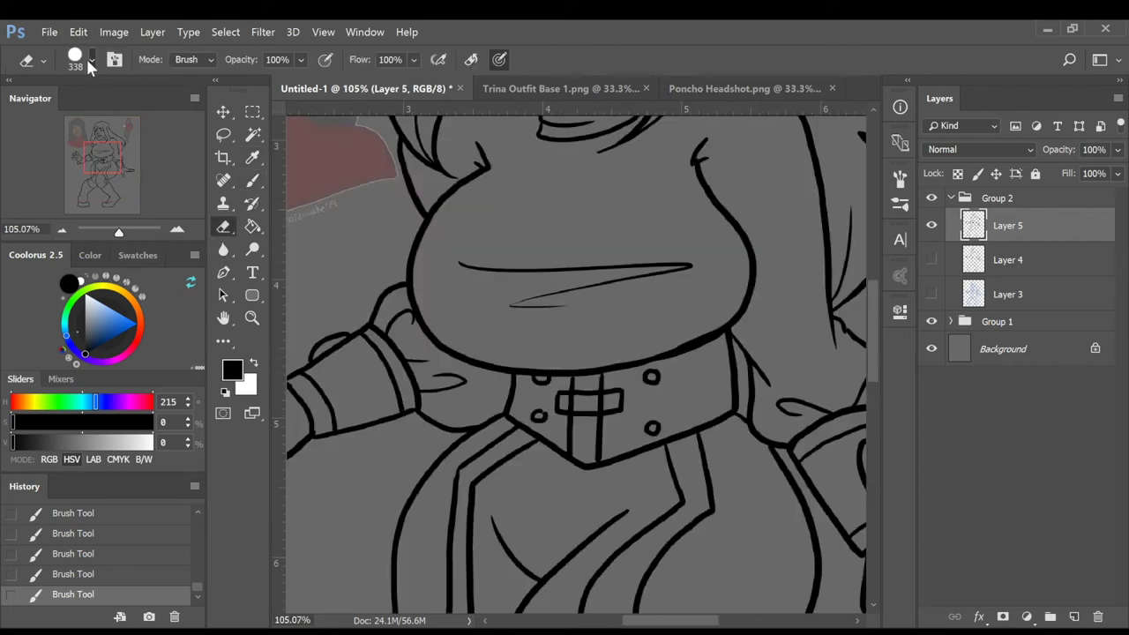
pyautogui.moveTo(607, 404)
pyautogui.mouseDown()
pyautogui.moveTo(605, 418)
pyautogui.moveTo(584, 415)
pyautogui.mouseUp()
pyautogui.moveTo(581, 415)
pyautogui.mouseDown()
pyautogui.moveTo(572, 413)
pyautogui.moveTo(584, 416)
pyautogui.moveTo(587, 402)
pyautogui.moveTo(582, 412)
pyautogui.mouseUp()
pyautogui.click(259, 182)
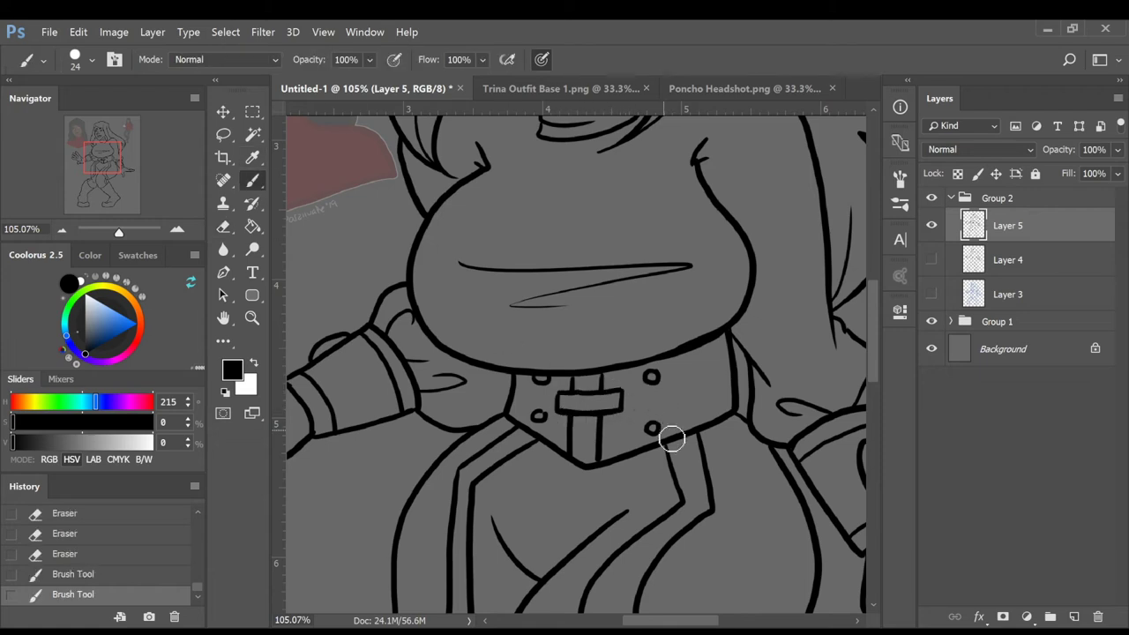
# Erase and redraw the waistband's upper-left and lower-right rivets so they line up with the others
pyautogui.click(225, 228)
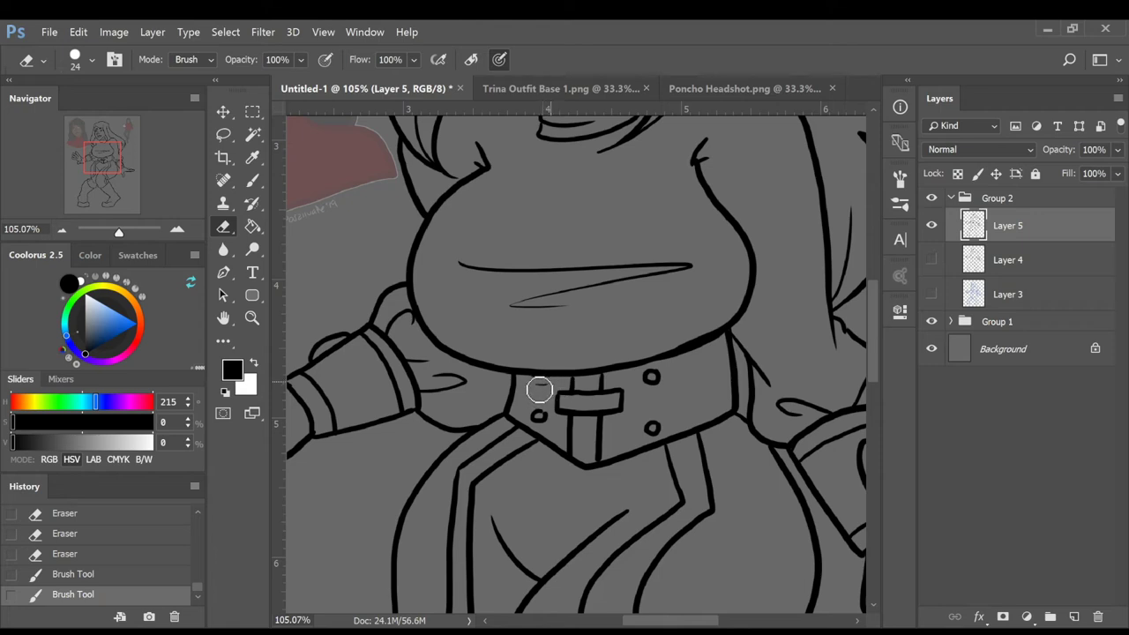
pyautogui.click(540, 388)
pyautogui.click(251, 183)
pyautogui.moveTo(539, 379); pyautogui.dragTo(549, 378)
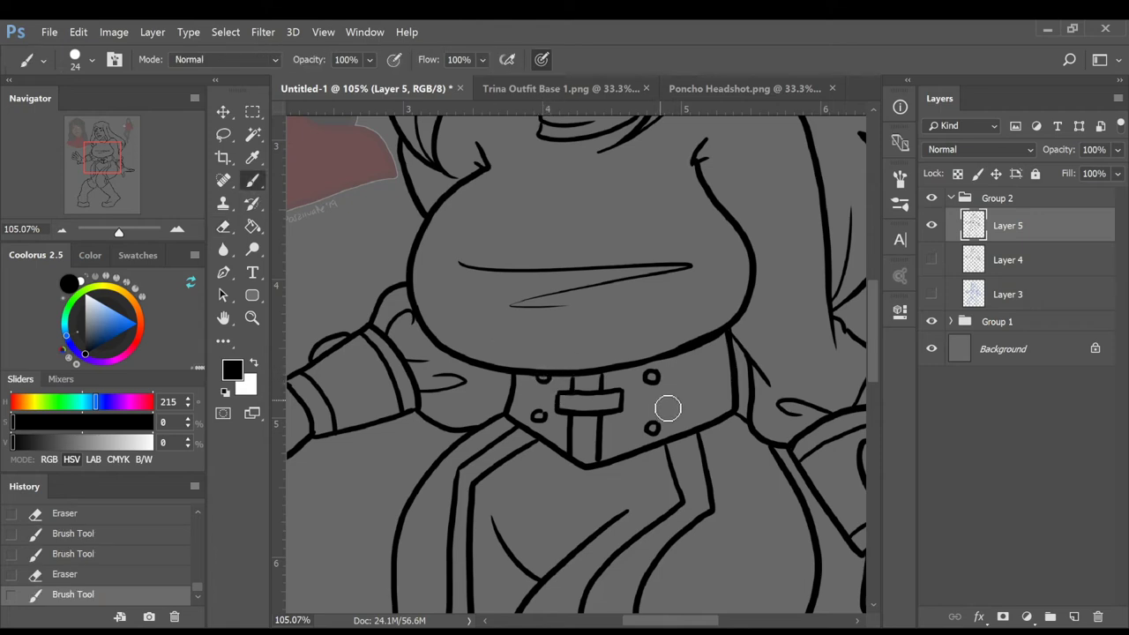
pyautogui.click(232, 223)
pyautogui.moveTo(655, 422)
pyautogui.mouseDown()
pyautogui.moveTo(662, 446)
pyautogui.moveTo(660, 432)
pyautogui.mouseUp()
pyautogui.moveTo(653, 420); pyautogui.dragTo(657, 422)
pyautogui.press('b')
pyautogui.press('e')
pyautogui.click(661, 446)
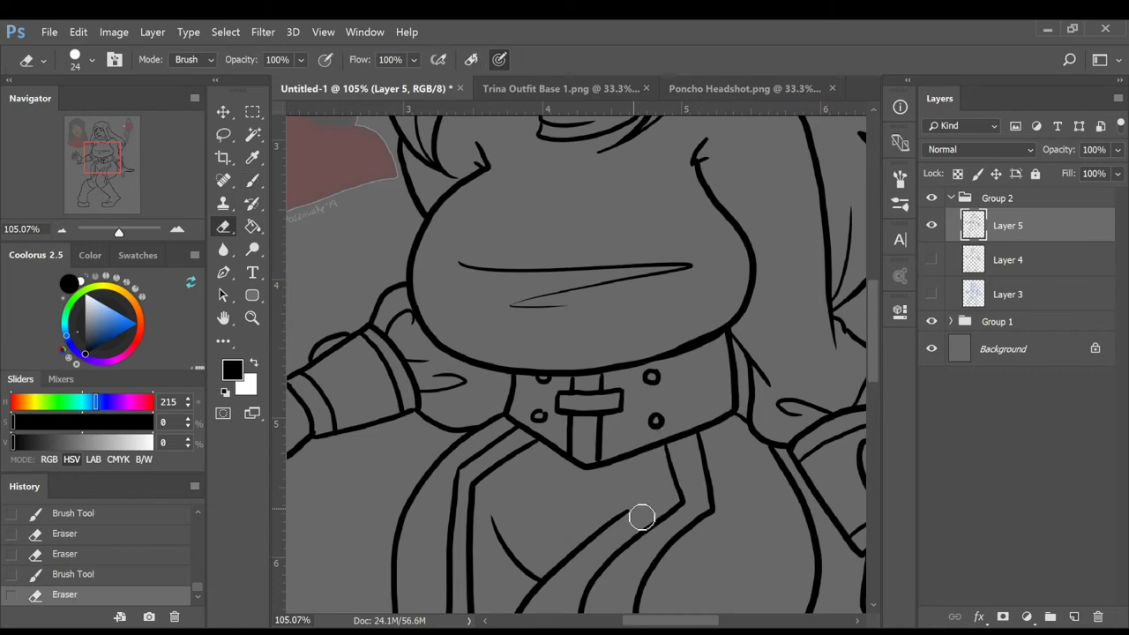
# Test-select the background with the Magic Wand, deselect it, and close the gaps in the lowered arm's sleeve lines
pyautogui.hotkey('ctrl', '-')
pyautogui.scroll(-5, 651, 510)
pyautogui.hotkey('ctrl', '-')
pyautogui.moveTo(871, 452); pyautogui.dragTo(895, 355)
pyautogui.press('w')
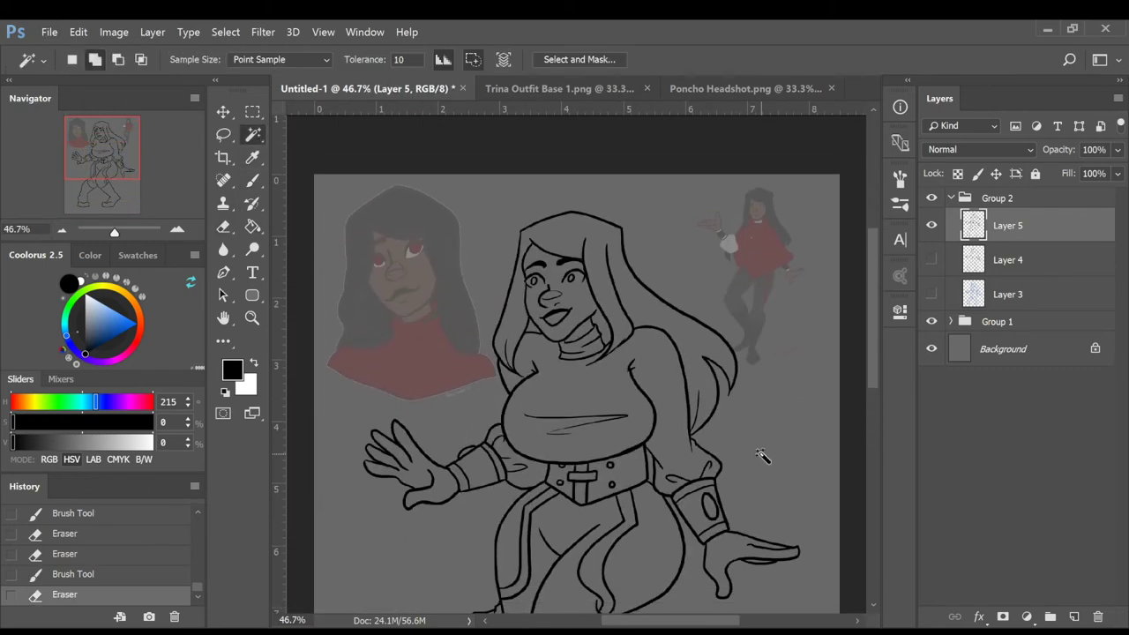
pyautogui.click(759, 456)
pyautogui.click(253, 181)
pyautogui.hotkey('ctrl', 'd')
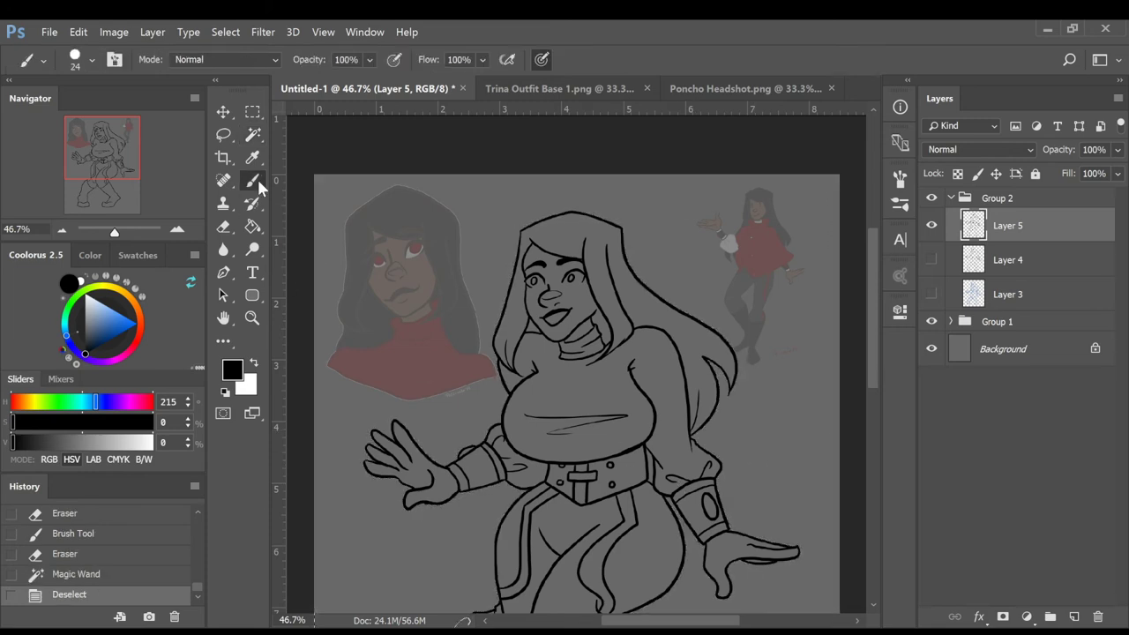
pyautogui.moveTo(661, 463); pyautogui.dragTo(674, 448)
pyautogui.moveTo(669, 461); pyautogui.dragTo(679, 455)
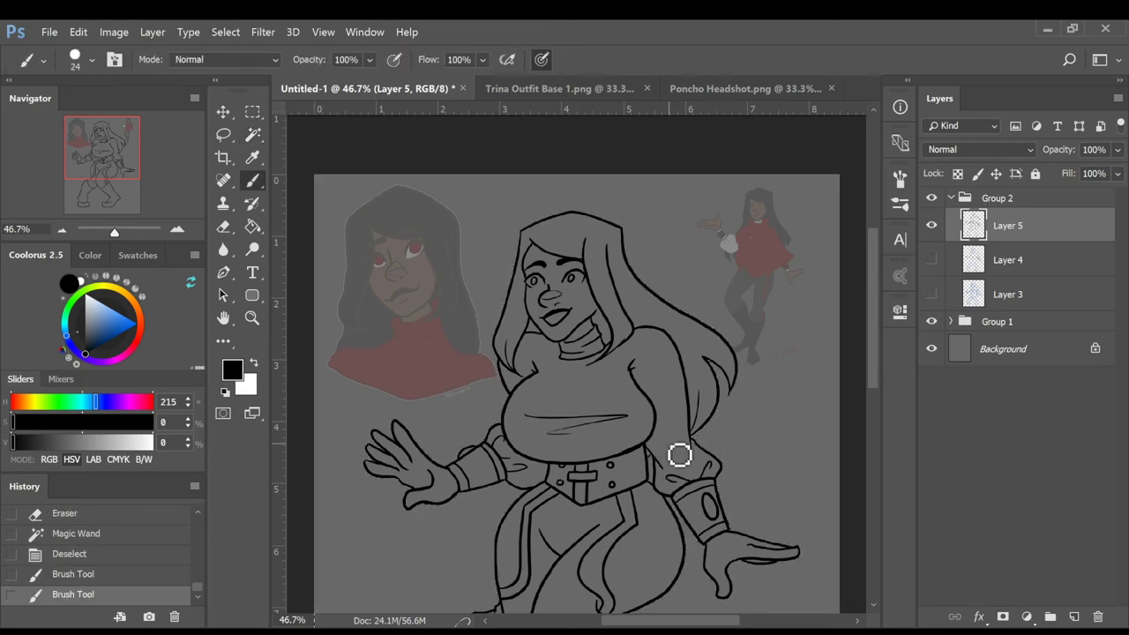
# Select the area outside the figure with the Magic Wand, invert the selection and contract it inside the line art
pyautogui.press('w')
pyautogui.click(754, 457)
pyautogui.click(767, 419)
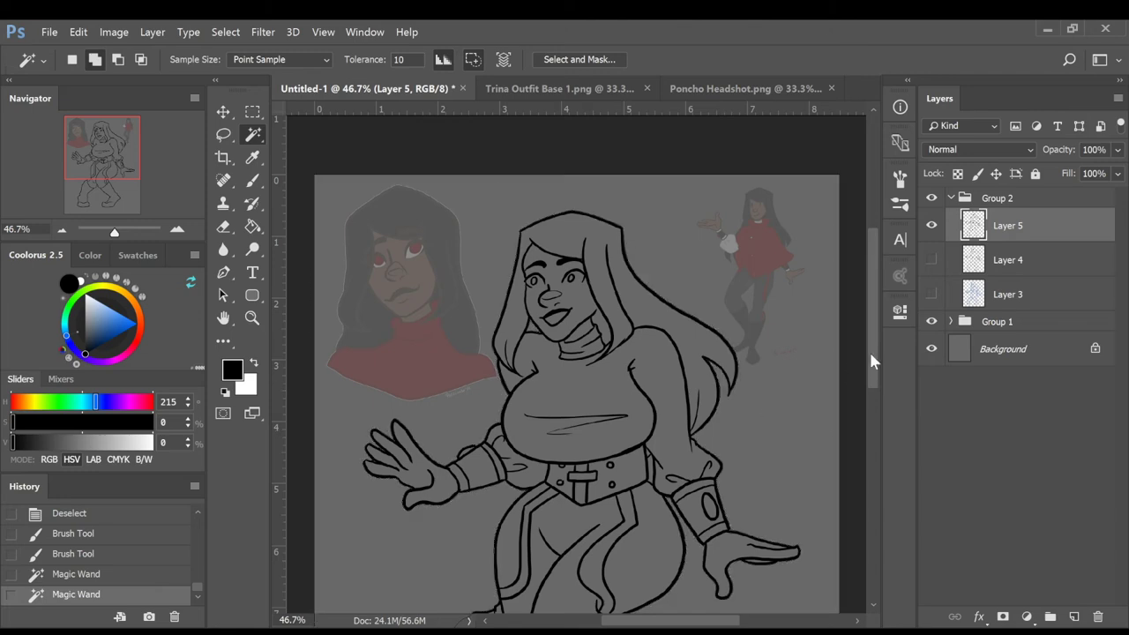
pyautogui.scroll(-5, 870, 360)
pyautogui.hotkey('ctrl', 'shift', 'i')
pyautogui.click(470, 303)
pyautogui.press('Return')
# Set the opacity of the reference group, Group 1, to 100%
pyautogui.click(997, 322)
pyautogui.click(1117, 150)
pyautogui.moveTo(1051, 168); pyautogui.dragTo(1114, 169)
pyautogui.scroll(5, 718, 179)
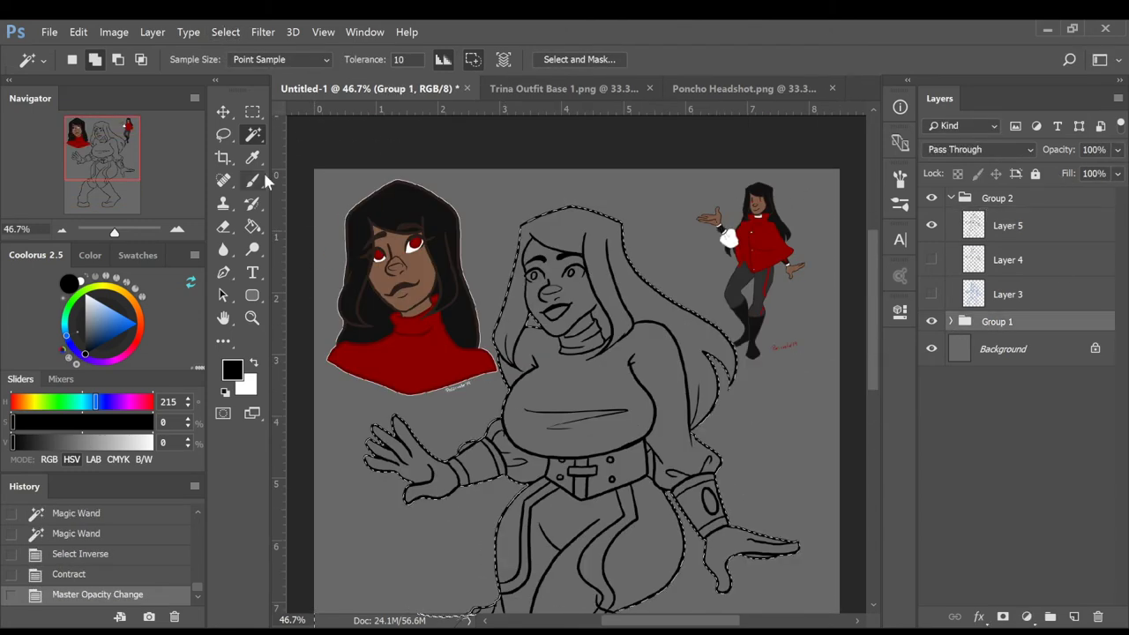
# Sample the brown skin colour and the near-black hair colour from the headshot reference
pyautogui.click(253, 158)
pyautogui.click(398, 295)
pyautogui.press('x')
pyautogui.click(347, 333)
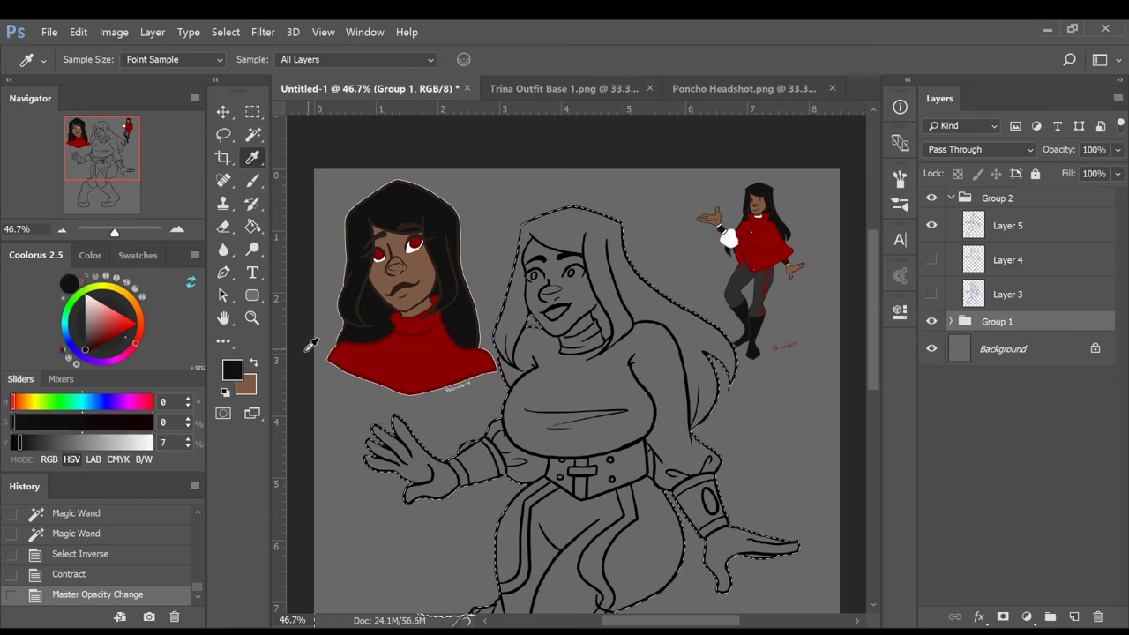
pyautogui.press('x')
# Create a new group with a new layer beneath the line art and fill the selected figure with skin brown
pyautogui.press('g')
pyautogui.click(1058, 257)
pyautogui.click(1049, 616)
pyautogui.click(1074, 617)
pyautogui.click(568, 573)
# On a new layer above the skin fill, start outlining the hair in near-black at brush size 60, undoing the last stroke
pyautogui.click(254, 362)
pyautogui.click(253, 178)
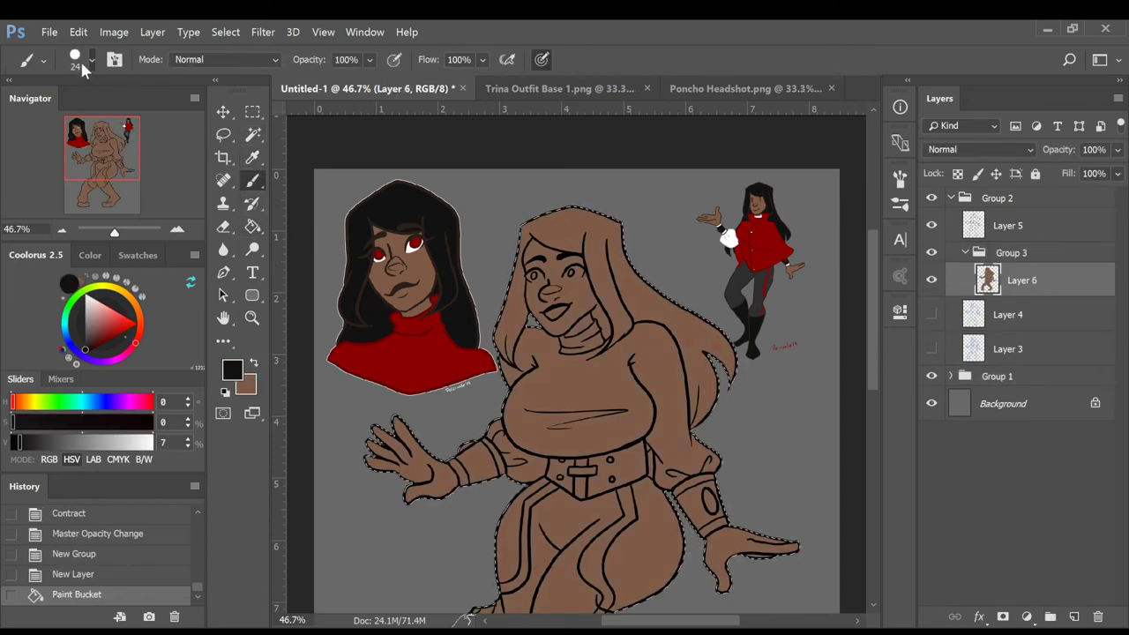
pyautogui.click(1073, 616)
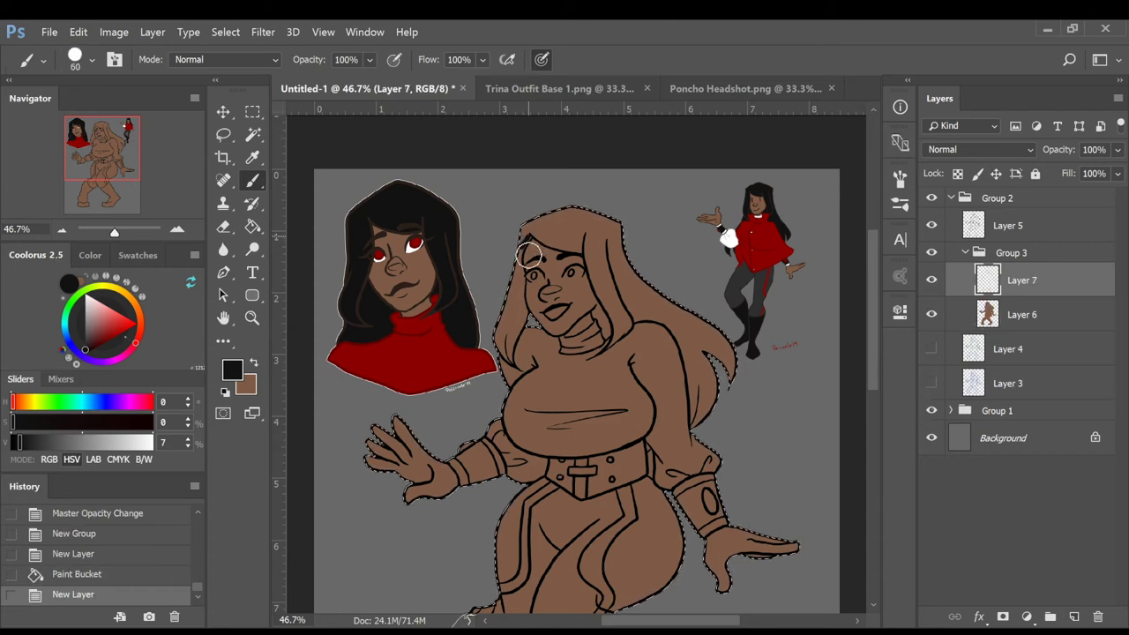
pyautogui.moveTo(528, 304)
pyautogui.mouseDown()
pyautogui.moveTo(538, 331)
pyautogui.moveTo(564, 333)
pyautogui.mouseUp()
pyautogui.moveTo(603, 296)
pyautogui.mouseDown()
pyautogui.moveTo(596, 263)
pyautogui.moveTo(539, 240)
pyautogui.moveTo(589, 257)
pyautogui.moveTo(527, 248)
pyautogui.mouseUp()
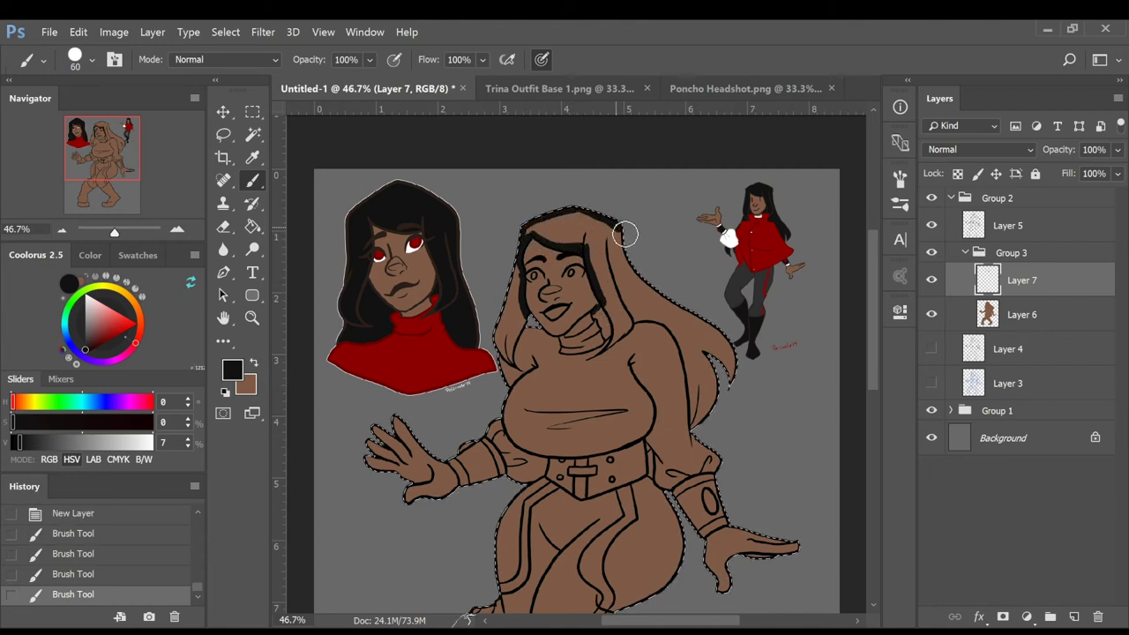
pyautogui.moveTo(732, 380); pyautogui.dragTo(696, 329)
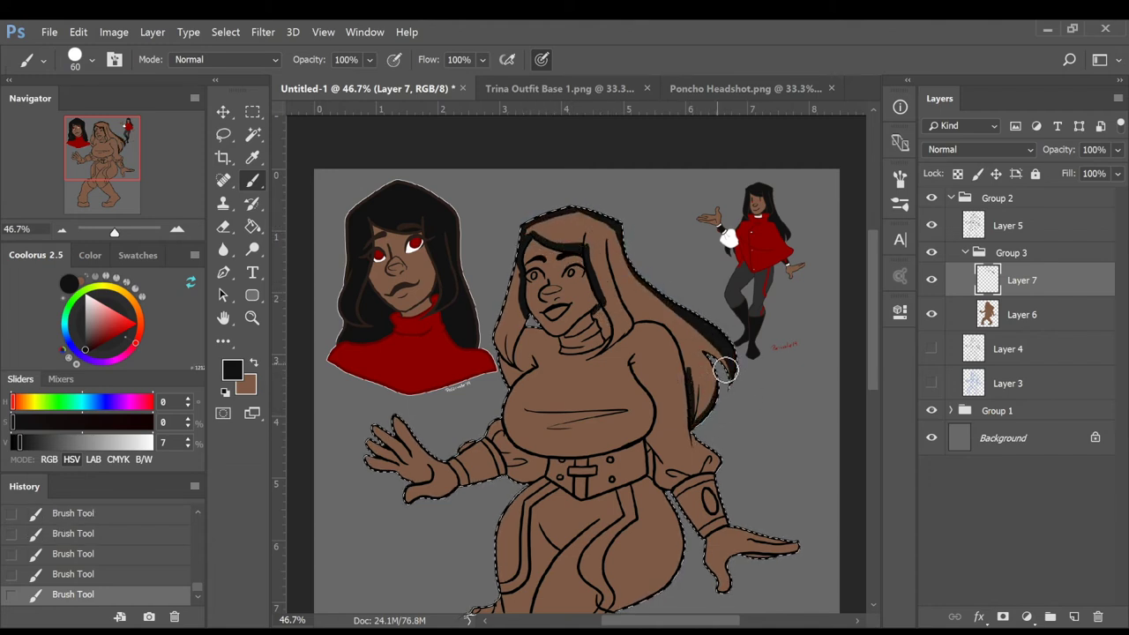
pyautogui.hotkey('ctrl', 'z')
# Erase the brown fill on Layer 6 from the gap between the lowered arm and the waist
pyautogui.click(224, 227)
pyautogui.click(992, 320)
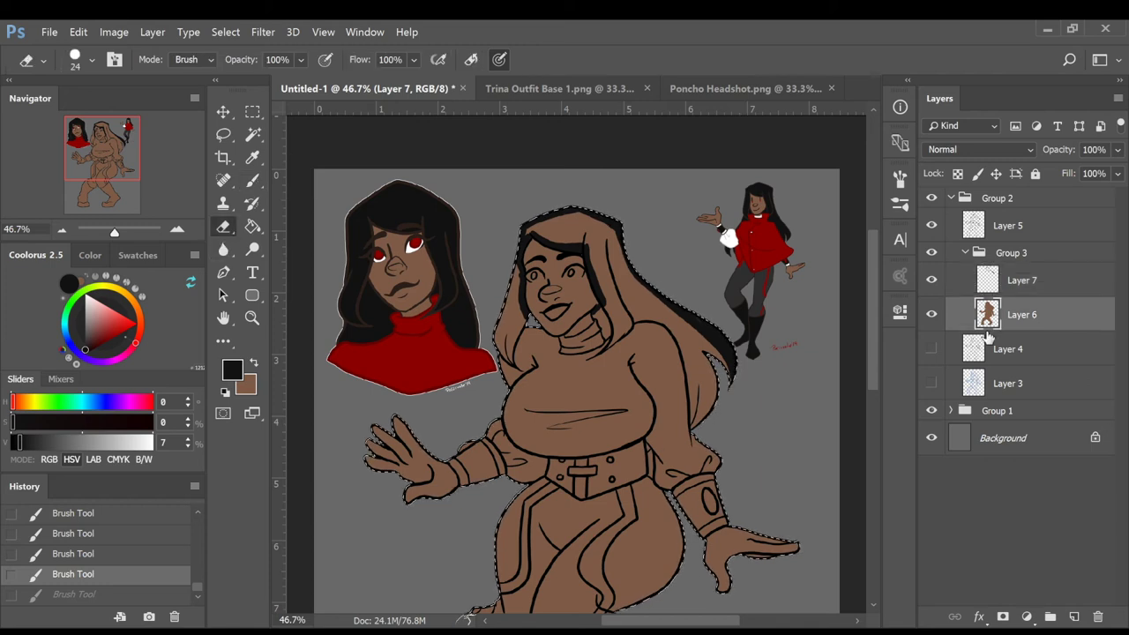
pyautogui.moveTo(659, 487); pyautogui.dragTo(678, 464)
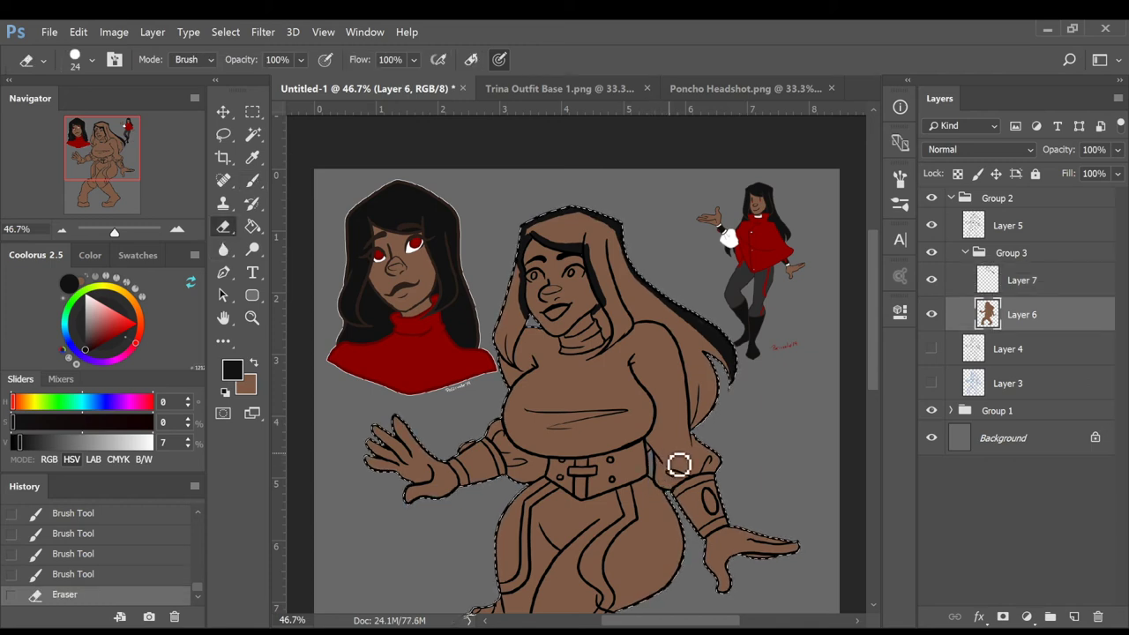
# Paint the remaining inner edges of the hair near-black on Layer 7, including the locks beside the neck and shoulders
pyautogui.click(1045, 282)
pyautogui.press('b')
pyautogui.moveTo(653, 457)
pyautogui.mouseDown()
pyautogui.moveTo(696, 405)
pyautogui.moveTo(656, 331)
pyautogui.mouseUp()
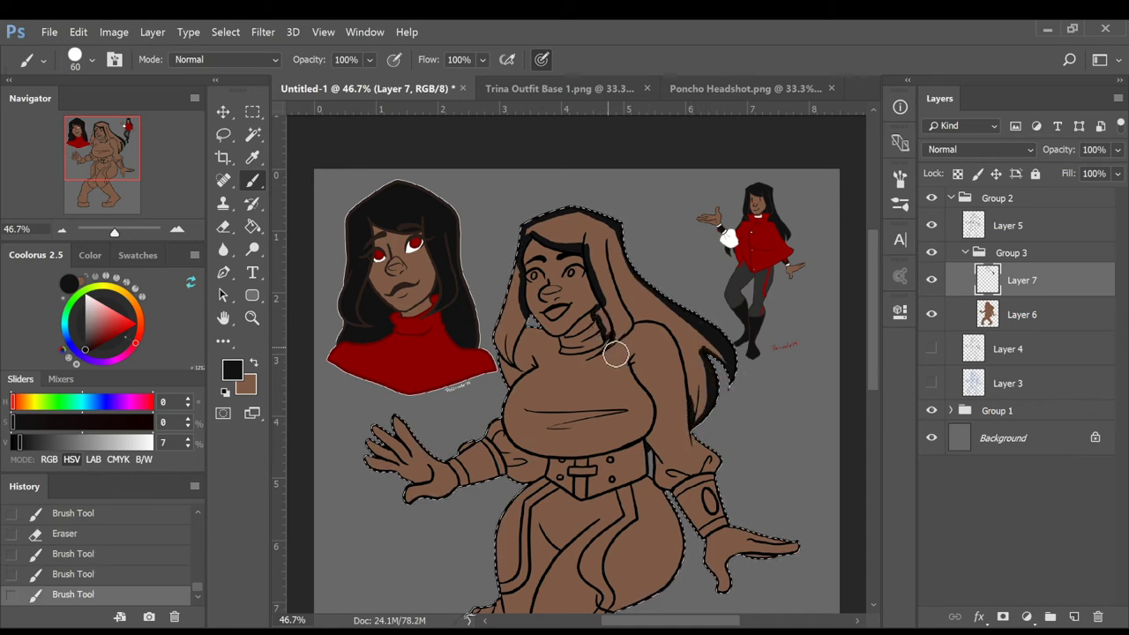
pyautogui.moveTo(698, 419)
pyautogui.mouseDown()
pyautogui.moveTo(644, 329)
pyautogui.moveTo(676, 341)
pyautogui.mouseUp()
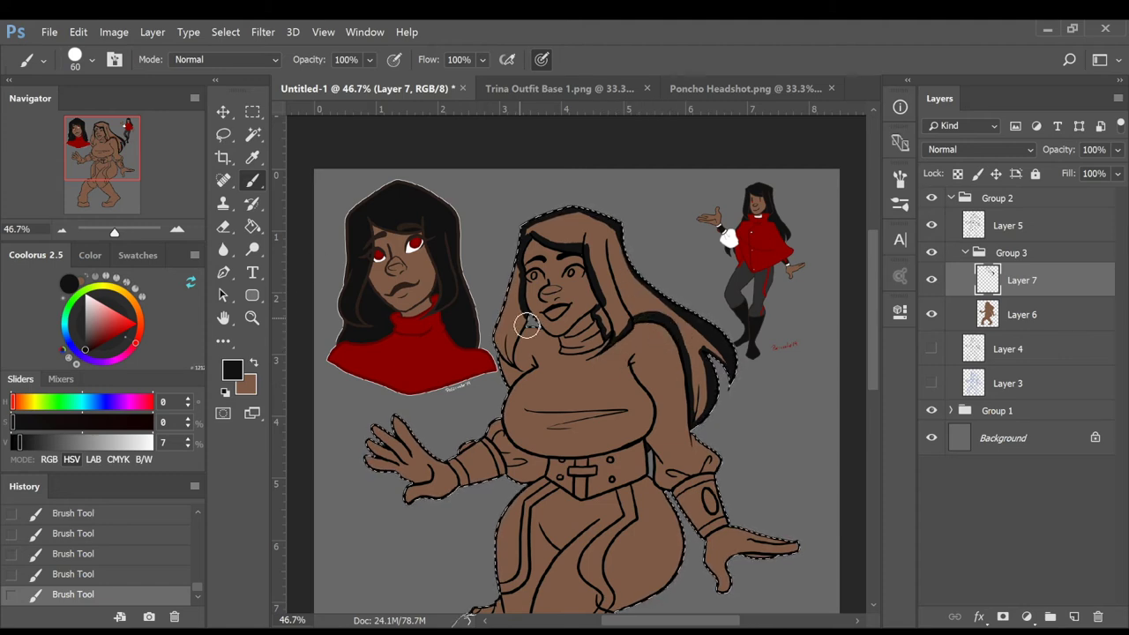
pyautogui.moveTo(520, 355); pyautogui.dragTo(508, 358)
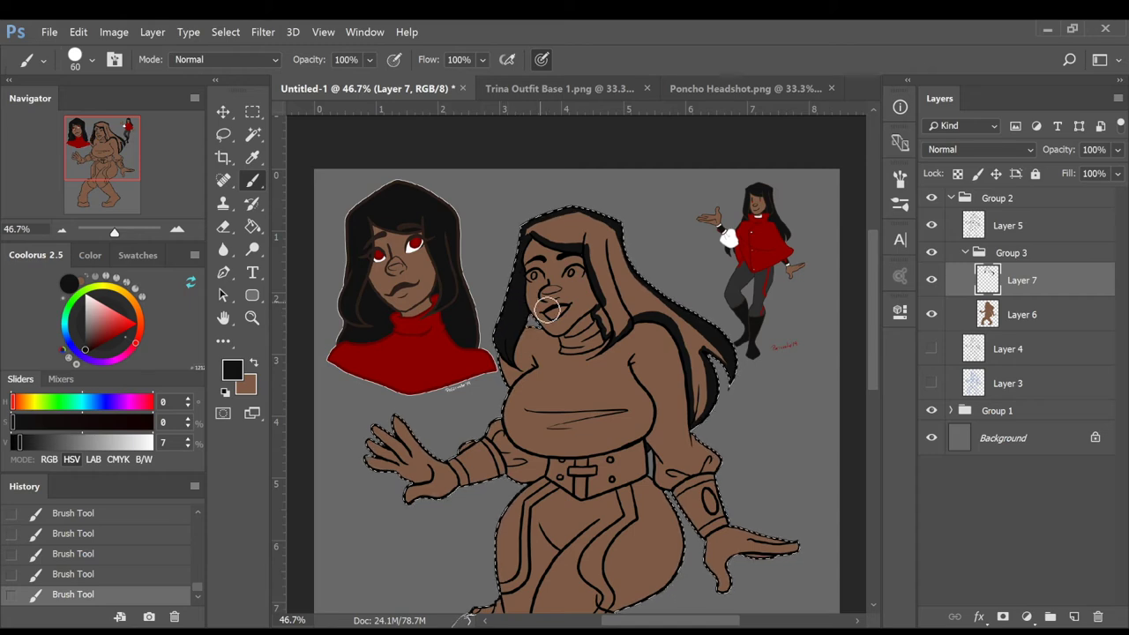
# Fill the outlined hair areas with near-black and erase the overspill around the neck and shoulder
pyautogui.press('g')
pyautogui.click(637, 304)
pyautogui.click(659, 318)
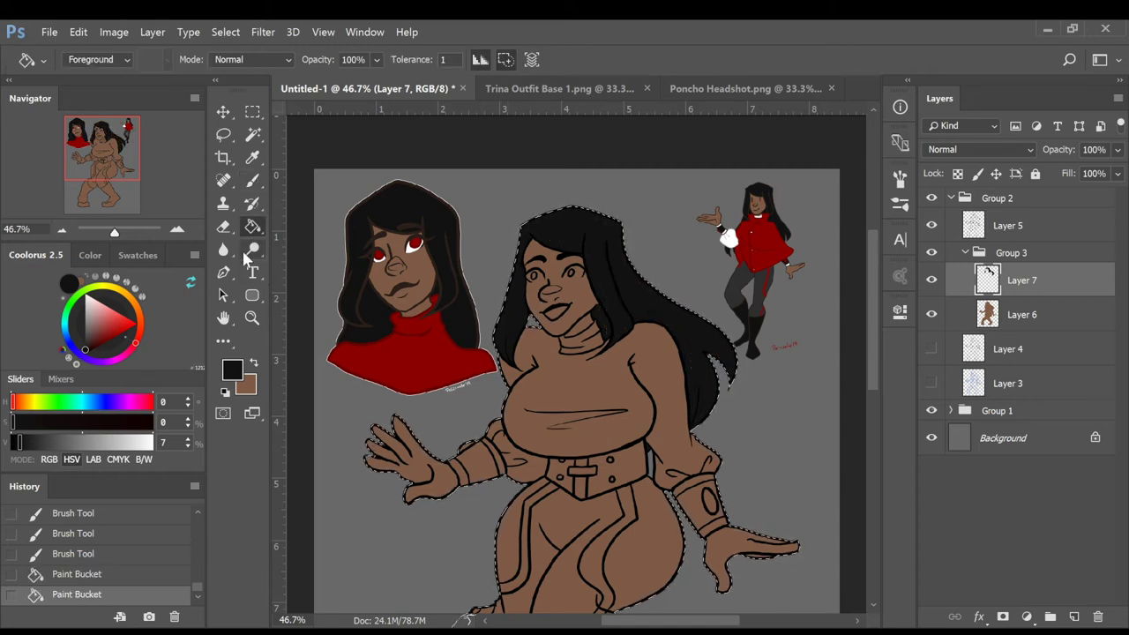
pyautogui.press('e')
pyautogui.moveTo(615, 354); pyautogui.dragTo(650, 312)
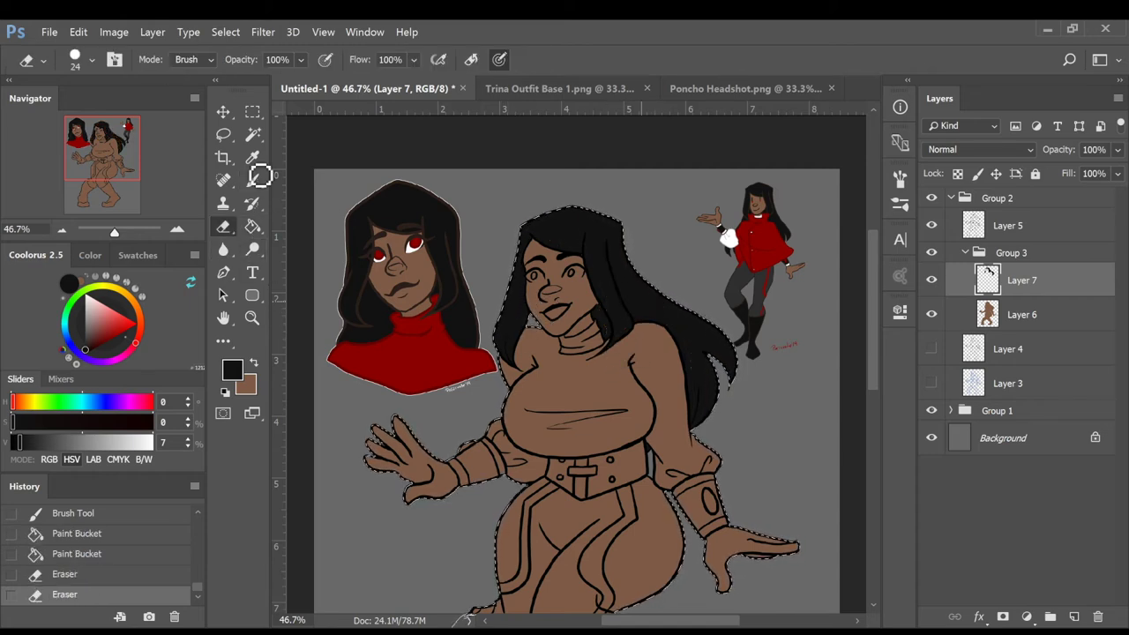
# Outline both boots in near-black along the knee cuffs and inner edges, and fill them with the same colour
pyautogui.press('i')
pyautogui.scroll(-2, 871, 331)
pyautogui.scroll(-3, 872, 330)
pyautogui.press('b')
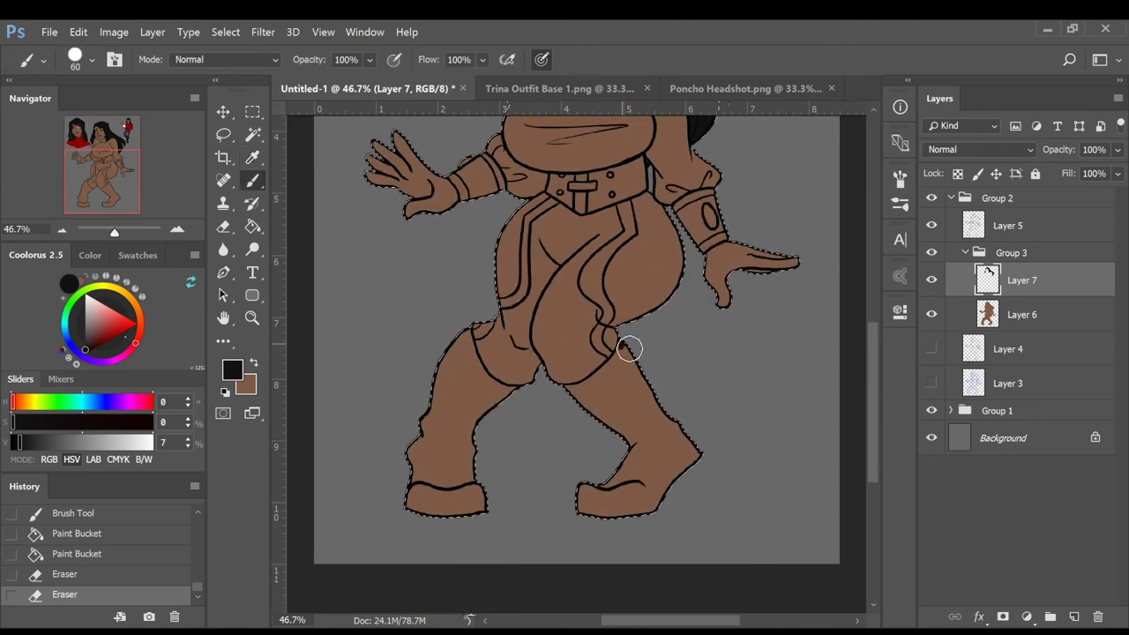
pyautogui.moveTo(608, 379)
pyautogui.mouseDown()
pyautogui.moveTo(570, 396)
pyautogui.moveTo(489, 378)
pyautogui.mouseUp()
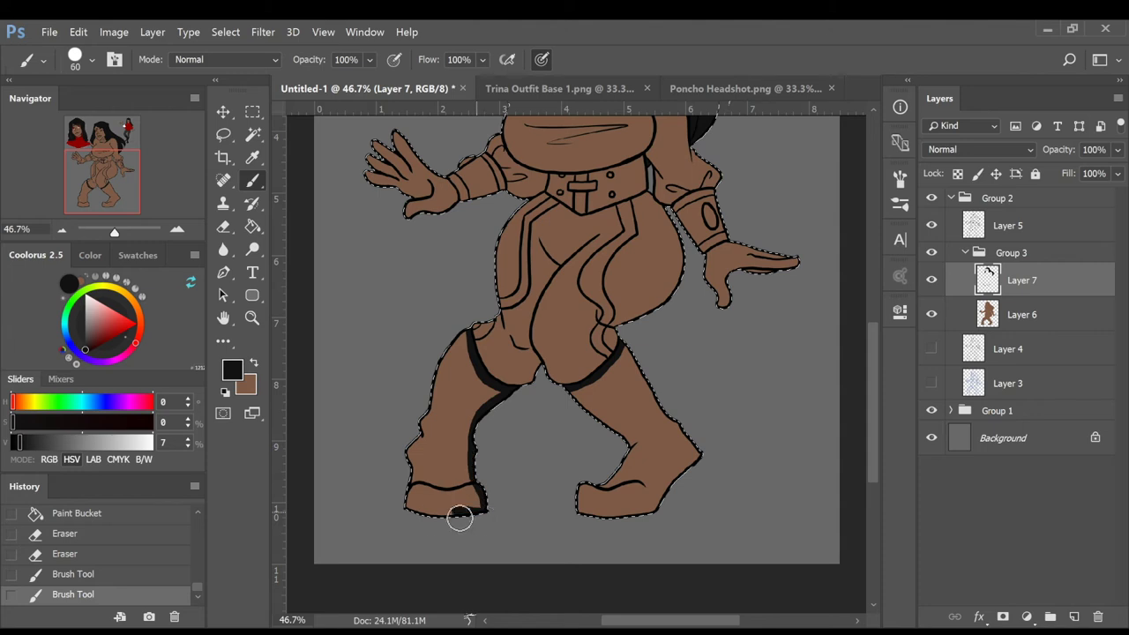
pyautogui.moveTo(441, 392); pyautogui.dragTo(428, 418)
pyautogui.moveTo(566, 388)
pyautogui.mouseDown()
pyautogui.moveTo(630, 443)
pyautogui.moveTo(627, 476)
pyautogui.moveTo(591, 494)
pyautogui.moveTo(601, 522)
pyautogui.moveTo(650, 523)
pyautogui.moveTo(706, 458)
pyautogui.moveTo(640, 370)
pyautogui.moveTo(635, 333)
pyautogui.mouseUp()
pyautogui.press('g')
pyautogui.click(479, 415)
pyautogui.click(632, 430)
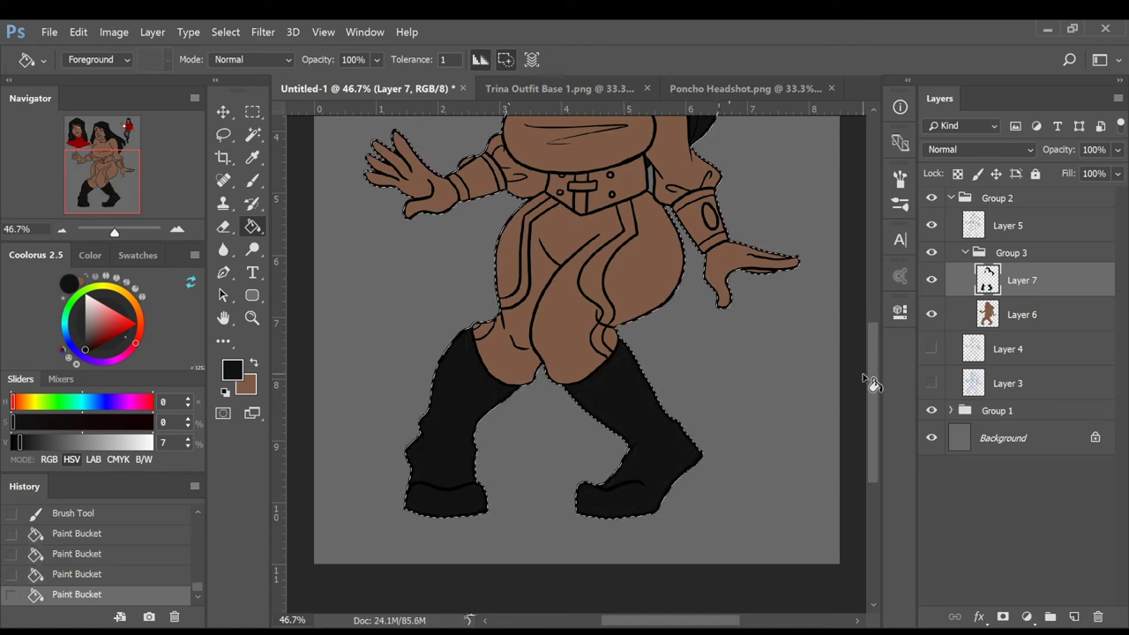
# Paint the wrist bracers on both arms near-black, leaving the oval on the lowered arm's bracer unpainted
pyautogui.moveTo(871, 382); pyautogui.dragTo(891, 302)
pyautogui.click(253, 184)
pyautogui.moveTo(481, 458); pyautogui.dragTo(482, 413)
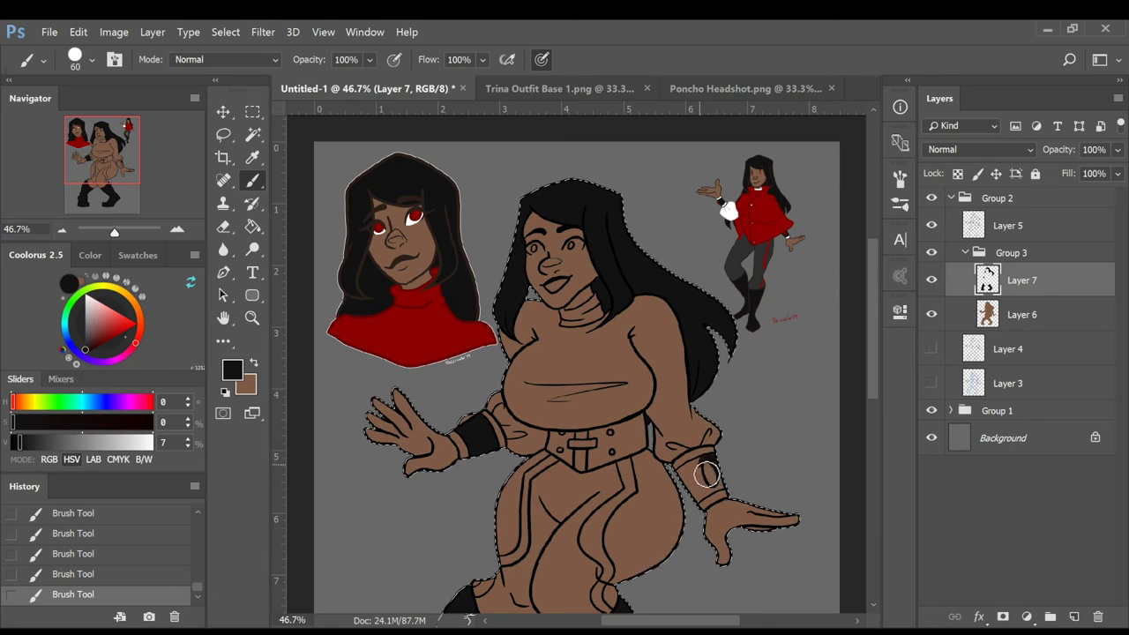
pyautogui.moveTo(727, 484)
pyautogui.mouseDown()
pyautogui.moveTo(684, 482)
pyautogui.moveTo(708, 467)
pyautogui.moveTo(688, 477)
pyautogui.moveTo(720, 499)
pyautogui.mouseUp()
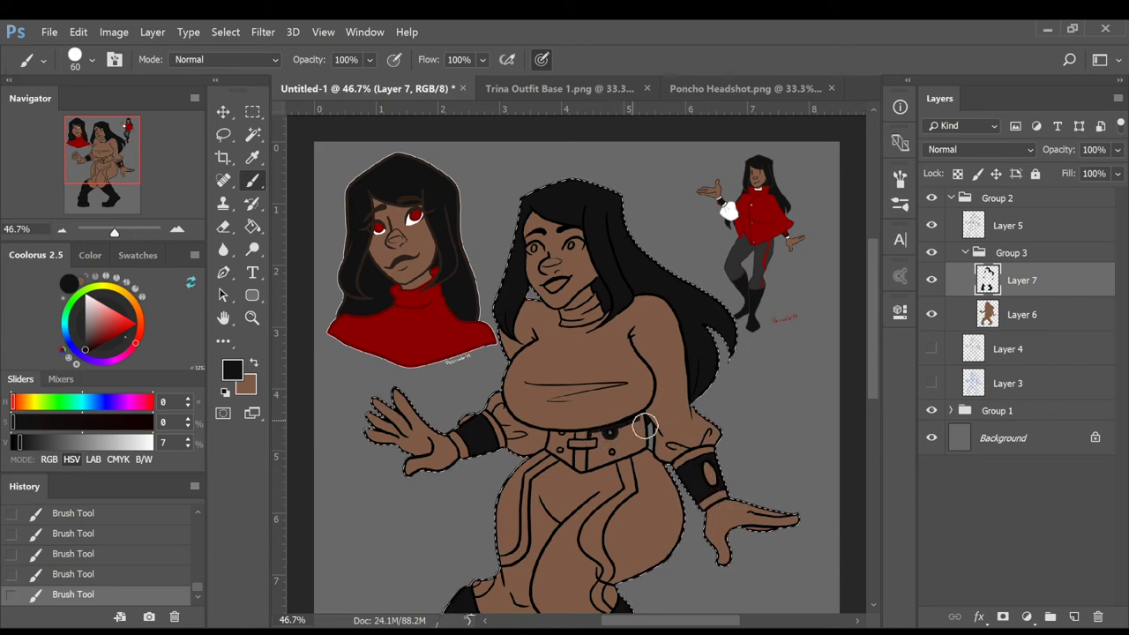
# Paint the wide belt near-black around the buckle and the strap
pyautogui.moveTo(616, 457)
pyautogui.mouseDown()
pyautogui.moveTo(607, 441)
pyautogui.moveTo(596, 475)
pyautogui.moveTo(643, 454)
pyautogui.moveTo(617, 450)
pyautogui.moveTo(641, 431)
pyautogui.moveTo(637, 450)
pyautogui.moveTo(604, 460)
pyautogui.moveTo(565, 443)
pyautogui.mouseUp()
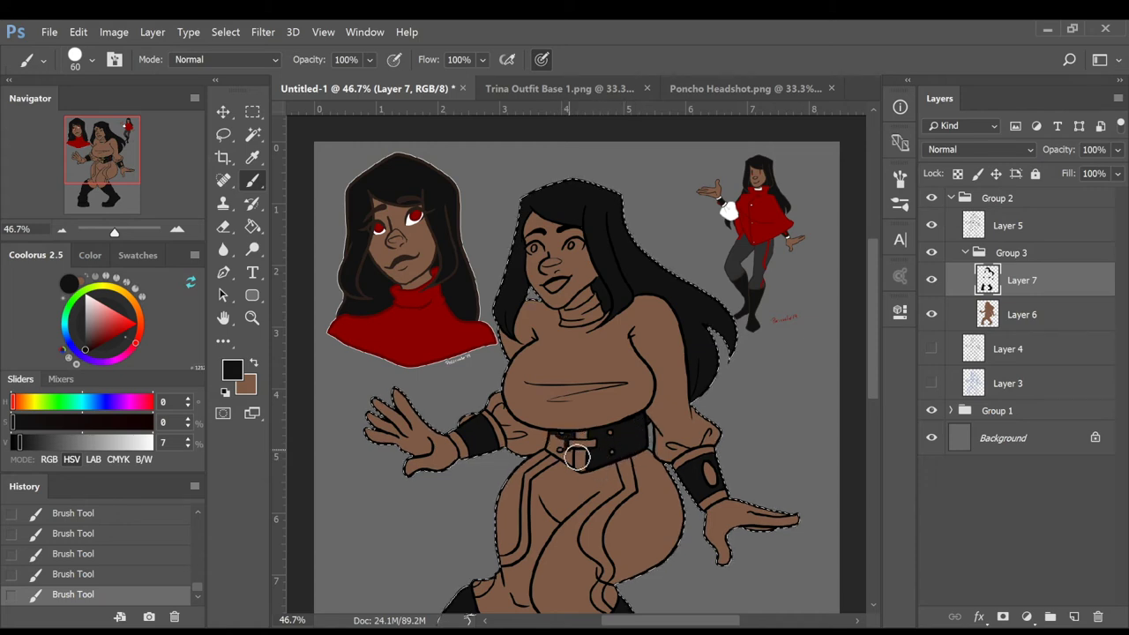
pyautogui.moveTo(572, 463); pyautogui.dragTo(568, 454)
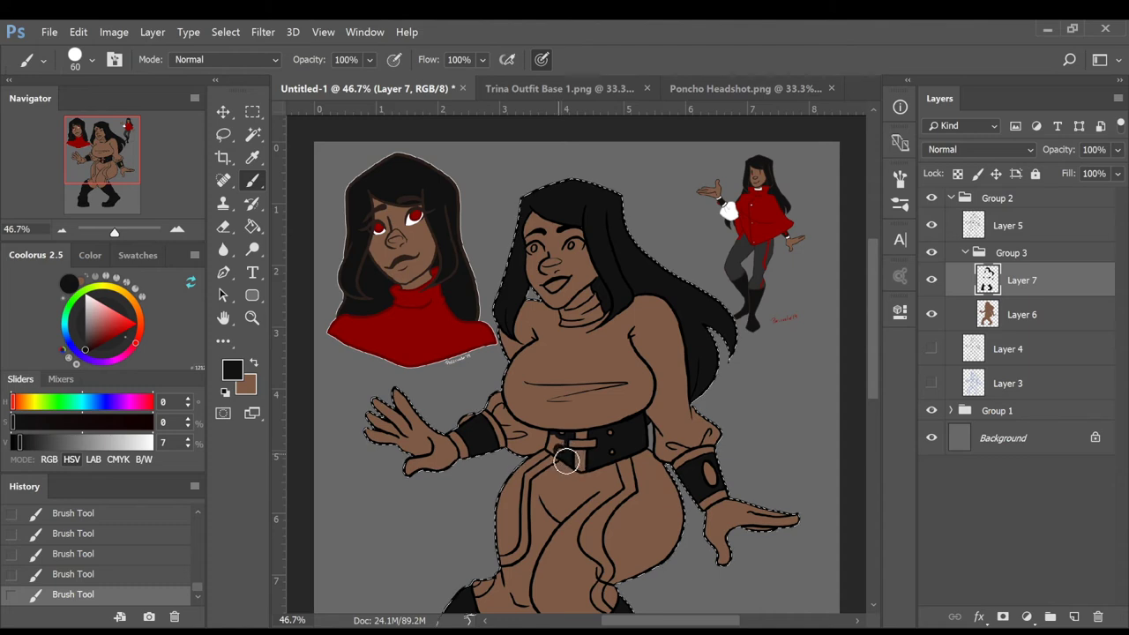
pyautogui.moveTo(560, 453); pyautogui.dragTo(568, 437)
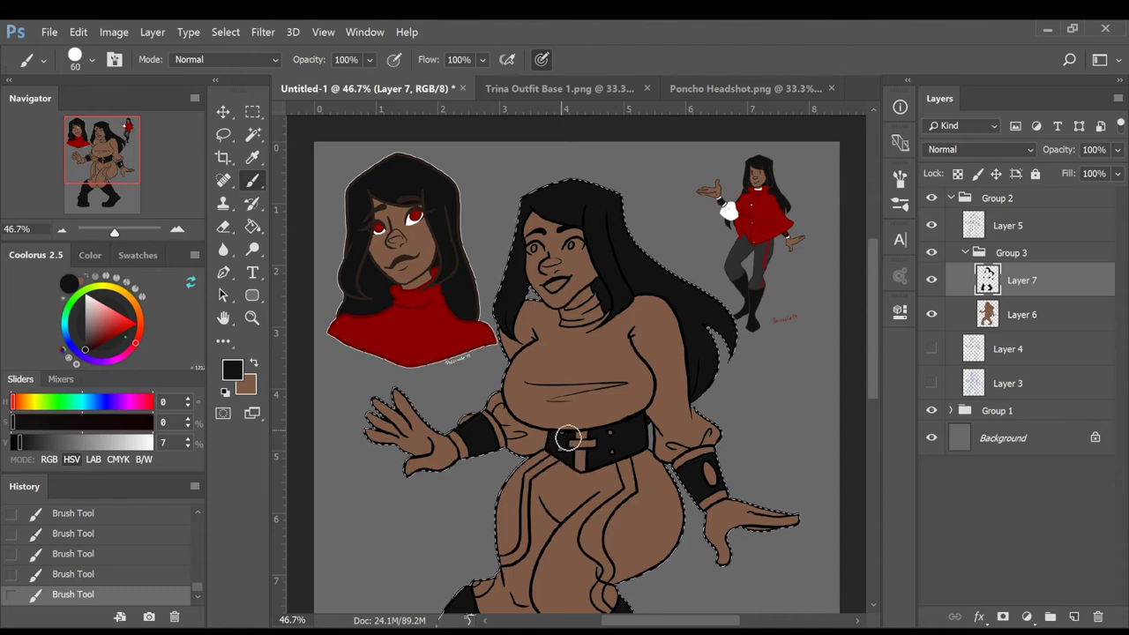
# Add a new layer directly above the skin layer and sample white from the full-body reference's sleeve for the brush
pyautogui.click(1092, 321)
pyautogui.click(1073, 617)
pyautogui.press('i')
pyautogui.click(728, 209)
pyautogui.click(255, 183)
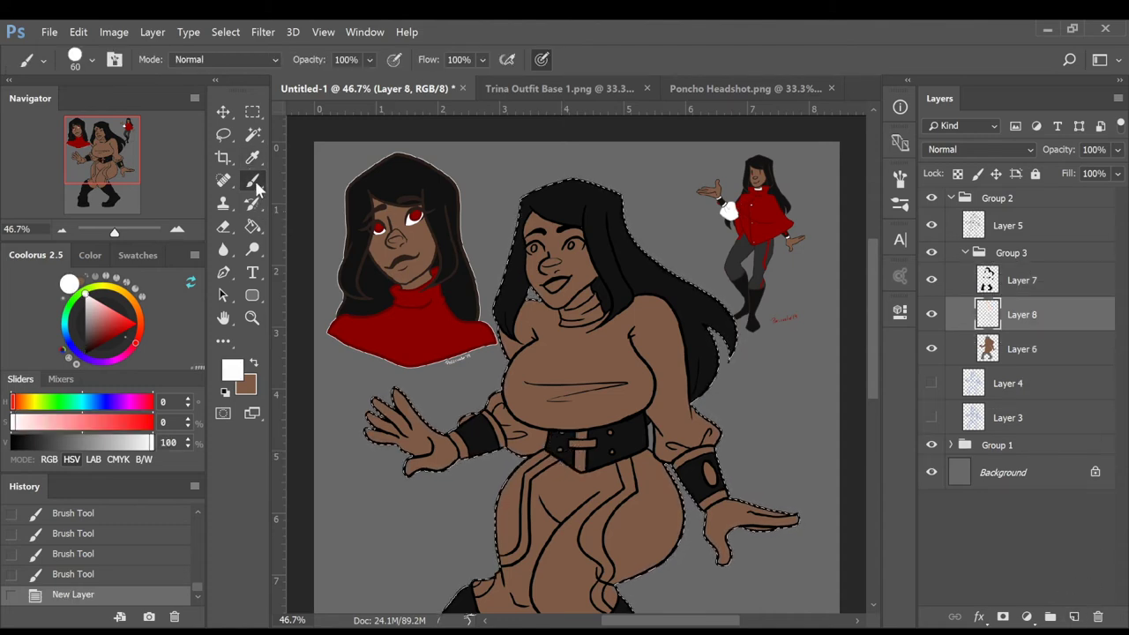
# Edge the shirt in white along both cuffs, the turtleneck collar, the shoulder and the waist beside the lowered arm
pyautogui.moveTo(458, 440)
pyautogui.mouseDown()
pyautogui.moveTo(467, 453)
pyautogui.moveTo(471, 445)
pyautogui.mouseUp()
pyautogui.hotkey('ctrl', 'z')
pyautogui.moveTo(490, 401)
pyautogui.mouseDown()
pyautogui.moveTo(530, 428)
pyautogui.moveTo(492, 415)
pyautogui.mouseUp()
pyautogui.moveTo(542, 456); pyautogui.dragTo(546, 432)
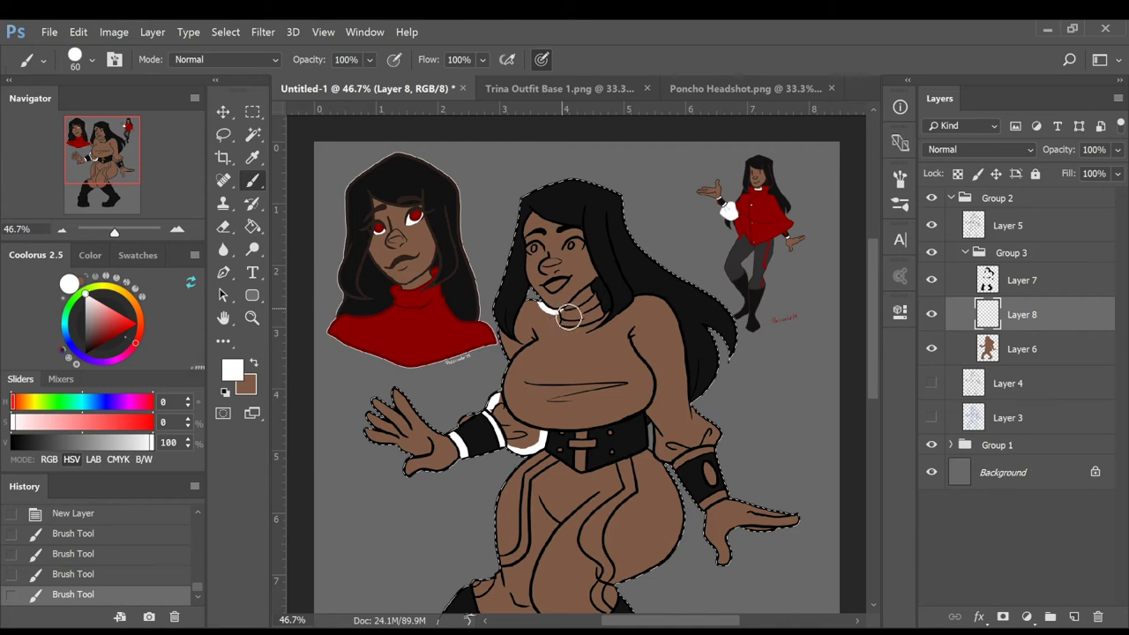
pyautogui.moveTo(601, 305); pyautogui.dragTo(603, 314)
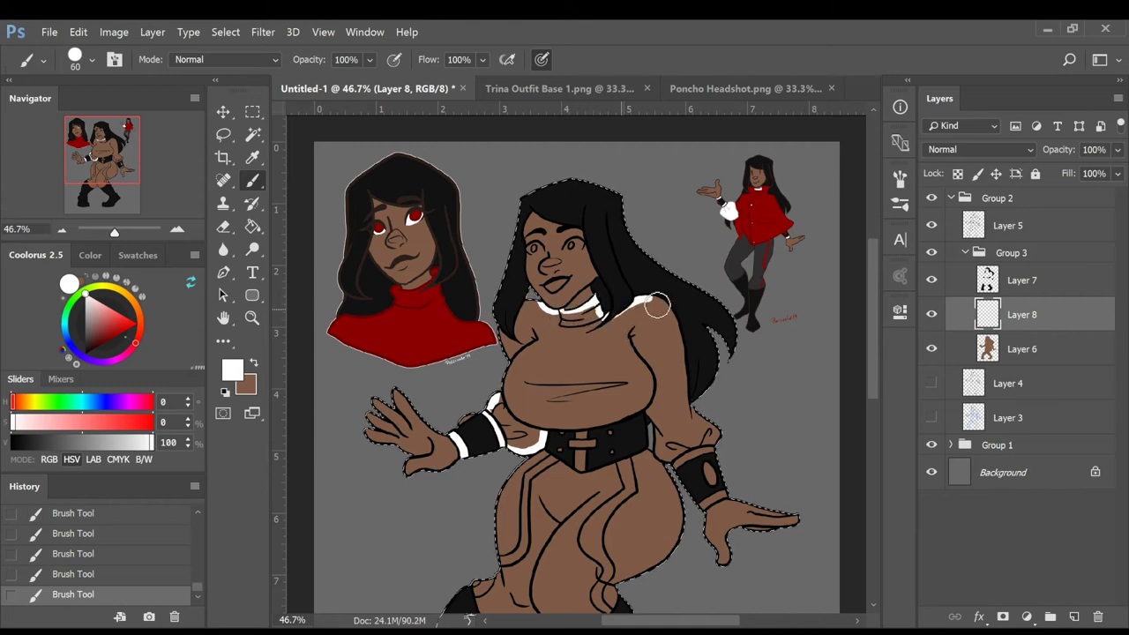
pyautogui.moveTo(685, 462); pyautogui.dragTo(710, 454)
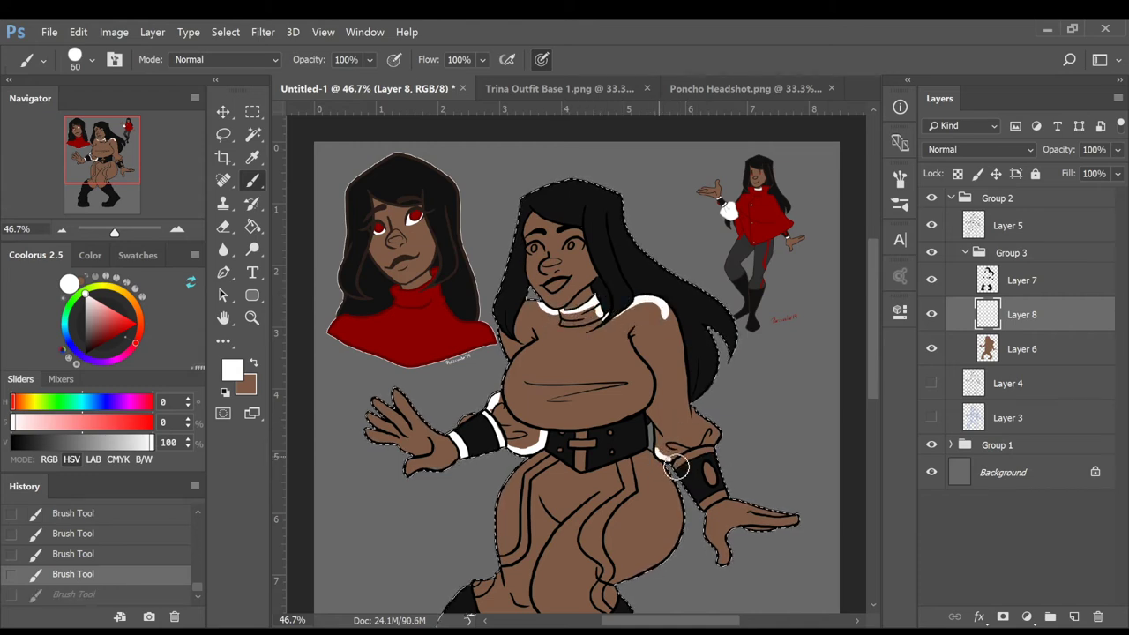
pyautogui.hotkey('ctrl', 'z')
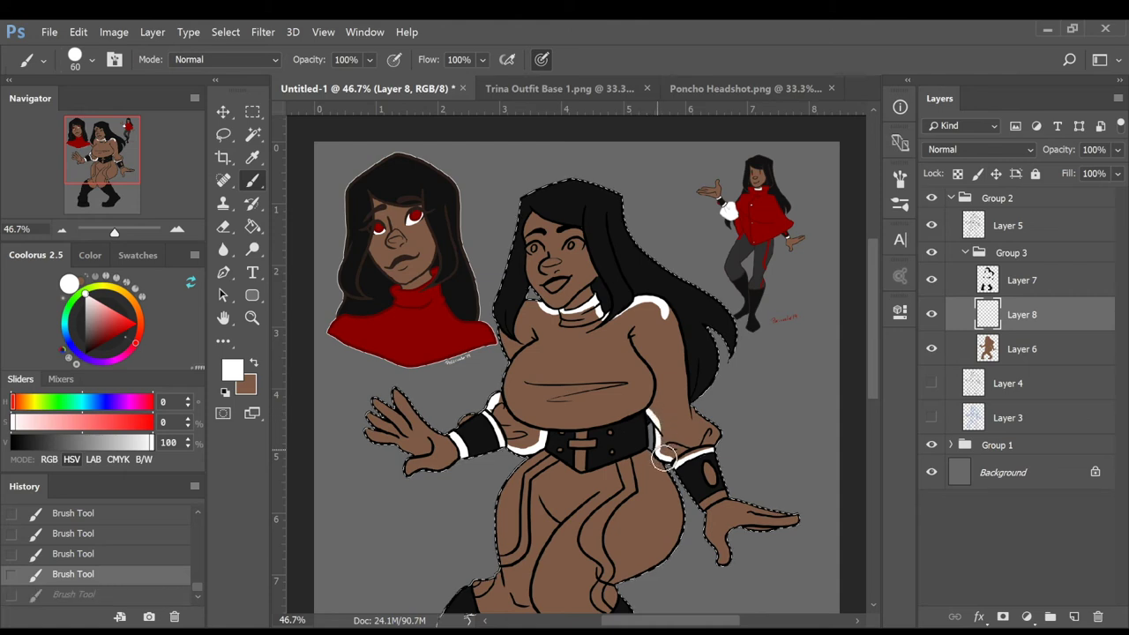
# Finish the shirt's white edge along the lowered arm's sleeve and above the belt, and fill the shirt and sleeves white
pyautogui.moveTo(687, 403); pyautogui.dragTo(725, 441)
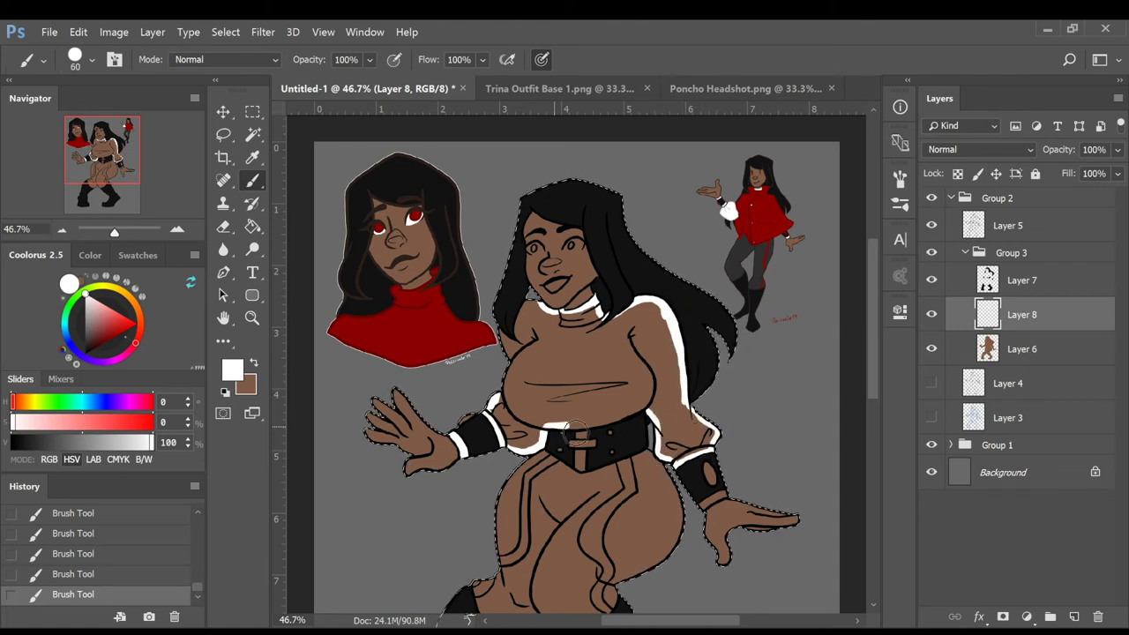
pyautogui.moveTo(568, 431); pyautogui.dragTo(643, 425)
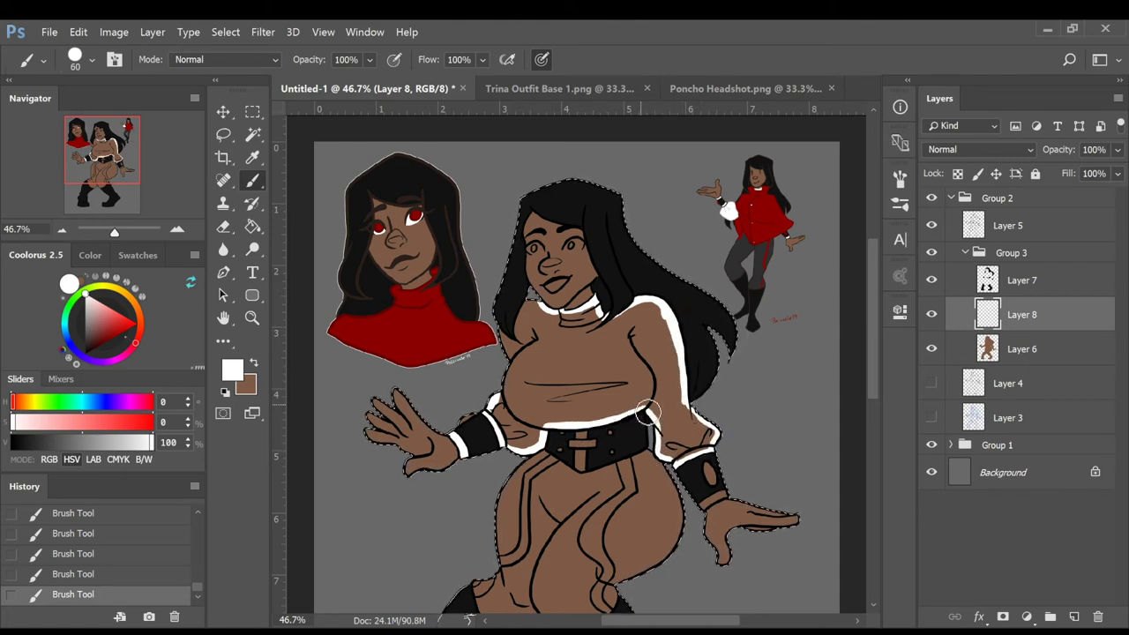
pyautogui.click(255, 228)
pyautogui.click(610, 375)
pyautogui.click(522, 430)
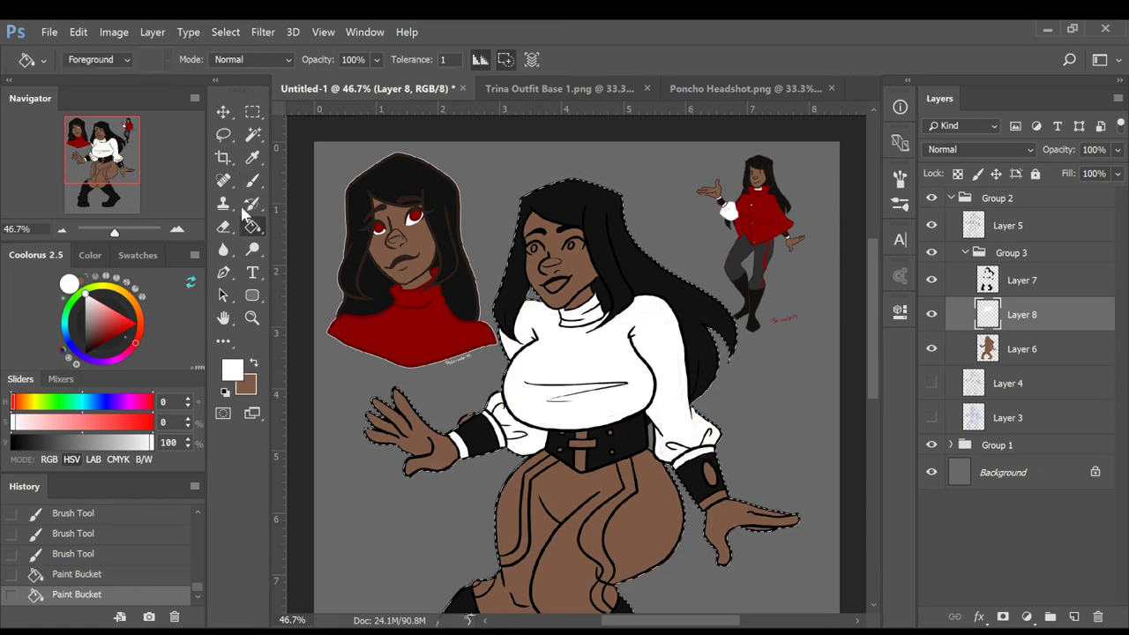
# Paint the mouth, both eyes and the lowered arm's wrist cuff white, and sample the headshot's near-black hair for Layer 7
pyautogui.click(252, 181)
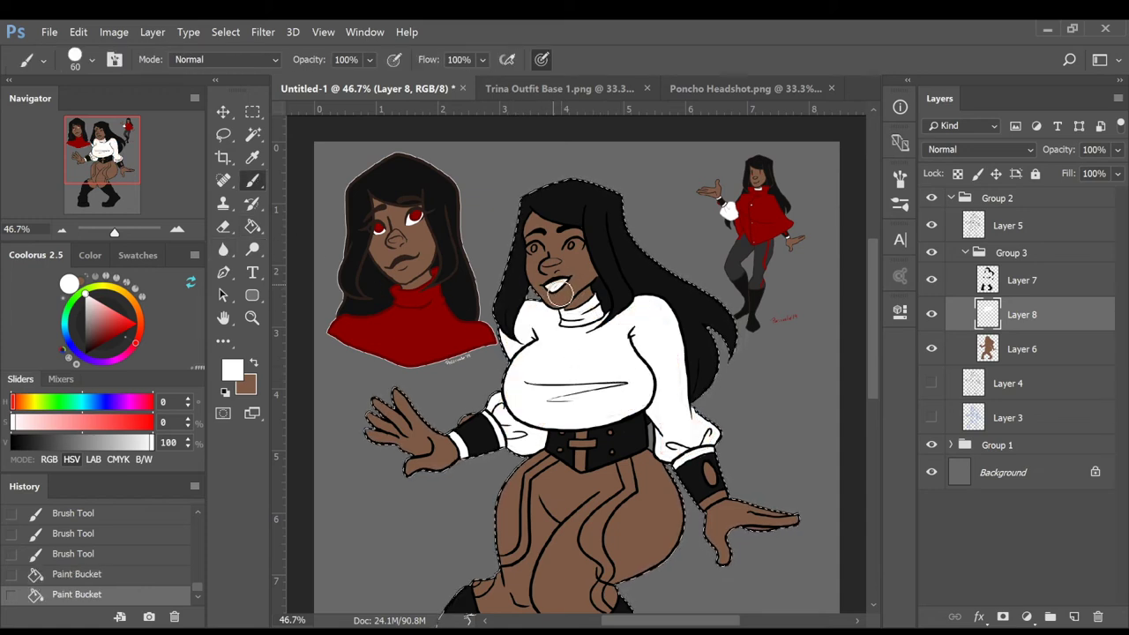
pyautogui.moveTo(559, 294); pyautogui.dragTo(564, 288)
pyautogui.moveTo(568, 286); pyautogui.dragTo(574, 284)
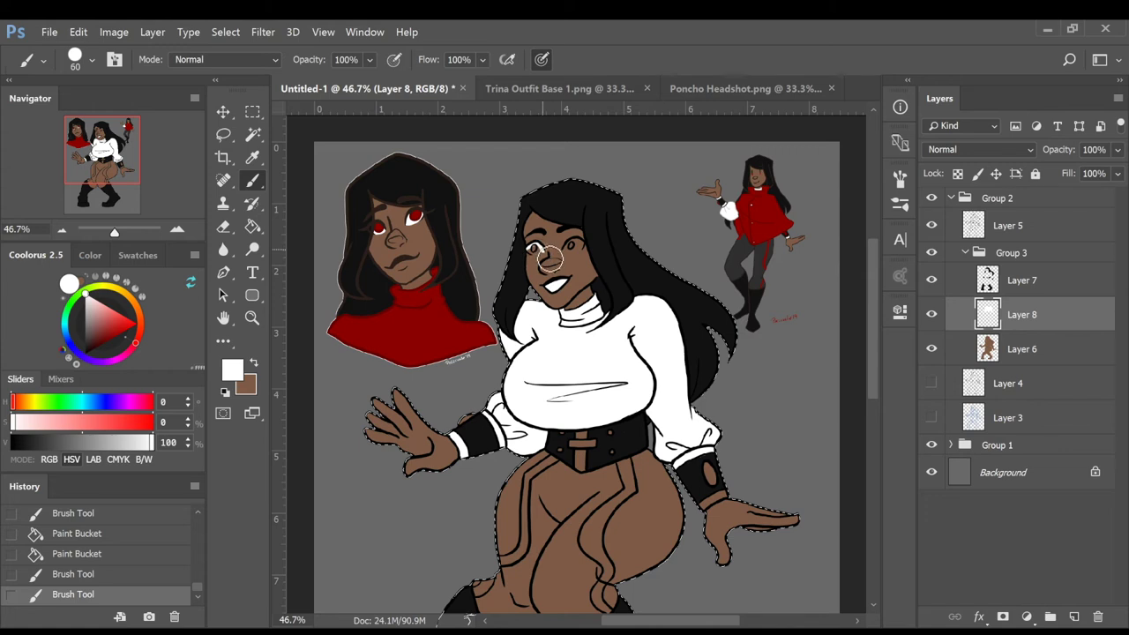
pyautogui.moveTo(536, 255); pyautogui.dragTo(571, 246)
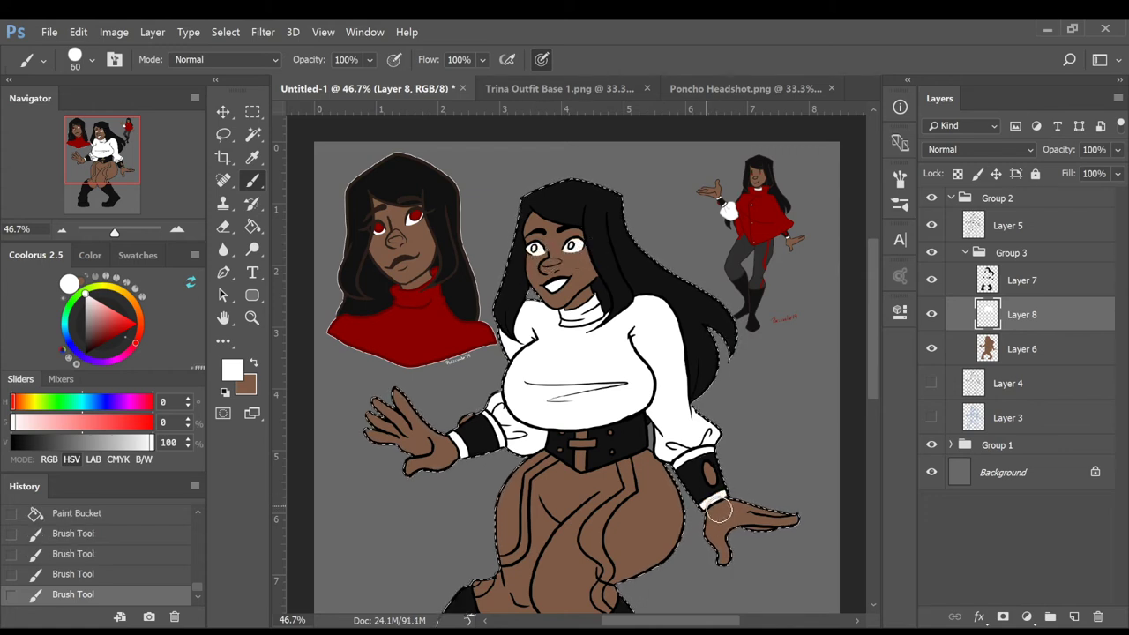
pyautogui.moveTo(737, 498)
pyautogui.mouseDown()
pyautogui.moveTo(662, 402)
pyautogui.moveTo(502, 415)
pyautogui.moveTo(492, 431)
pyautogui.moveTo(708, 472)
pyautogui.mouseUp()
pyautogui.keyDown('alt'); pyautogui.click(360, 178); pyautogui.keyUp('alt')
pyautogui.click(1014, 290)
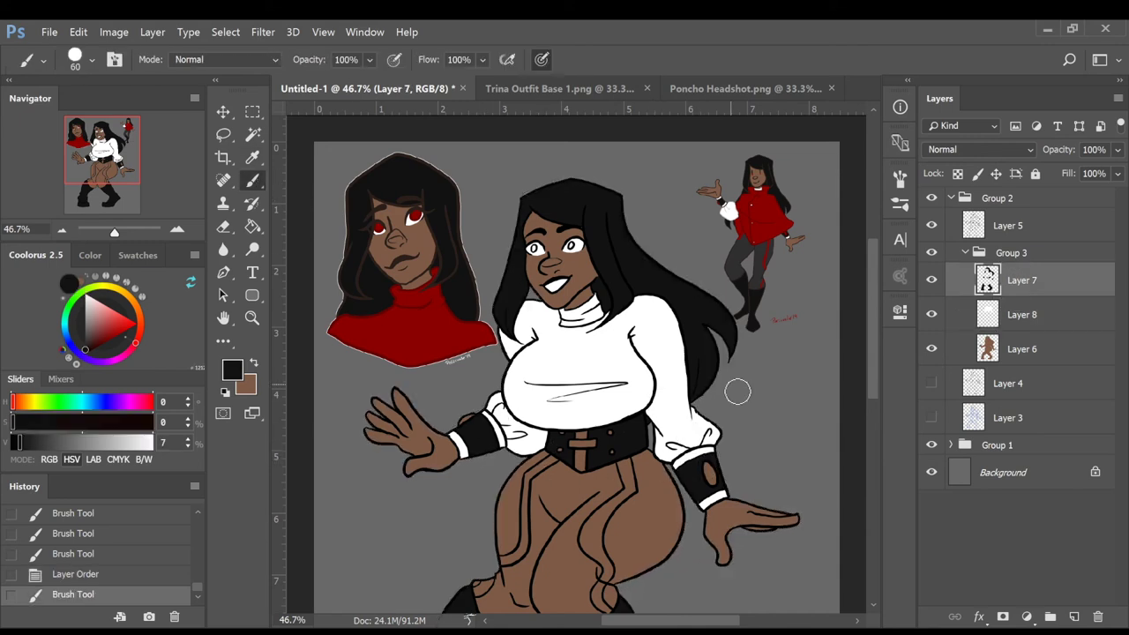
# Add a layer above the white layer and outline and fill the trousers with dark grey sampled from the full-body reference's trousers
pyautogui.keyDown('alt'); pyautogui.click(736, 249); pyautogui.keyUp('alt')
pyautogui.click(1023, 314)
pyautogui.click(1074, 617)
pyautogui.moveTo(873, 351); pyautogui.dragTo(873, 378)
pyautogui.moveTo(552, 379)
pyautogui.mouseDown()
pyautogui.moveTo(565, 392)
pyautogui.moveTo(657, 393)
pyautogui.mouseUp()
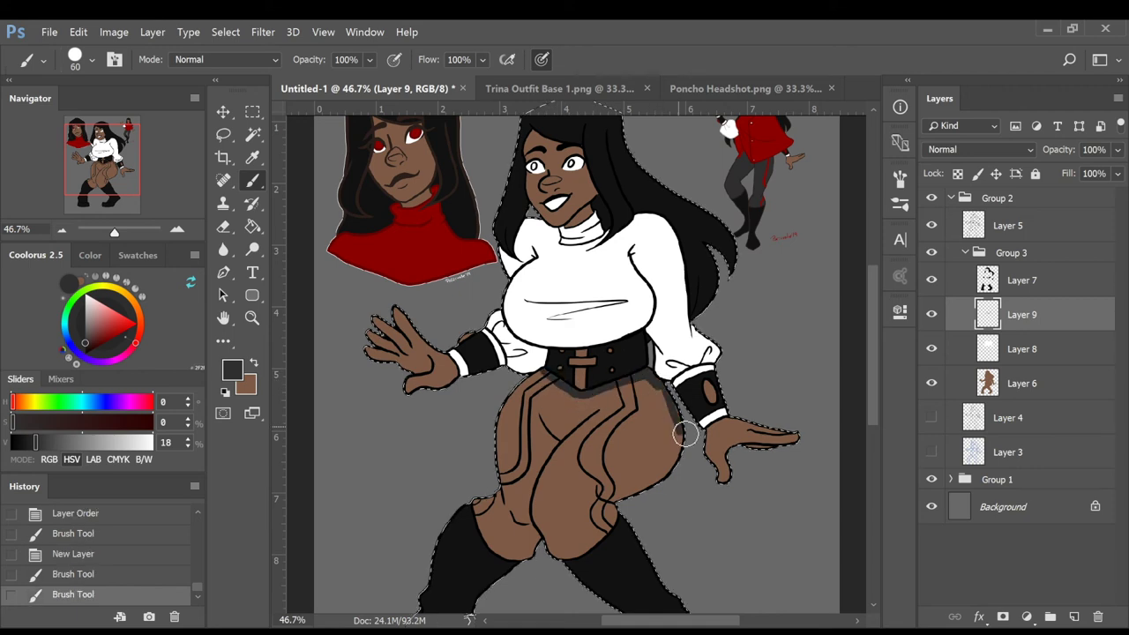
pyautogui.hotkey('ctrl', 'z')
pyautogui.moveTo(647, 498)
pyautogui.mouseDown()
pyautogui.moveTo(577, 565)
pyautogui.moveTo(548, 545)
pyautogui.moveTo(520, 566)
pyautogui.moveTo(484, 531)
pyautogui.moveTo(540, 392)
pyautogui.mouseUp()
pyautogui.press('g')
pyautogui.click(542, 414)
pyautogui.click(563, 448)
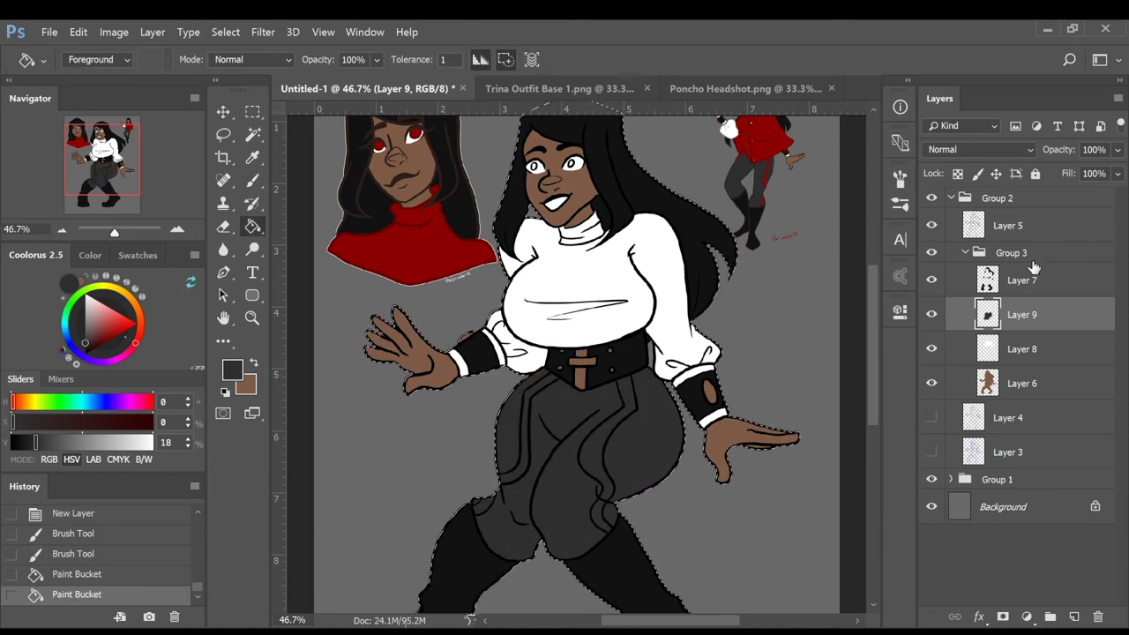
# Add a layer above Layer 7, sample dark red from the headshot's turtleneck and paint both irises
pyautogui.click(1033, 277)
pyautogui.click(1074, 616)
pyautogui.click(253, 158)
pyautogui.click(406, 244)
pyautogui.click(252, 181)
pyautogui.click(533, 166)
pyautogui.click(573, 164)
# Place the red layer beneath Layer 7 and paint the bracer ovals, belt buckle and strap dark red
pyautogui.moveTo(464, 341); pyautogui.dragTo(481, 337)
pyautogui.click(580, 360)
pyautogui.hotkey('ctrl', 'z')
pyautogui.moveTo(1010, 292); pyautogui.dragTo(1008, 326)
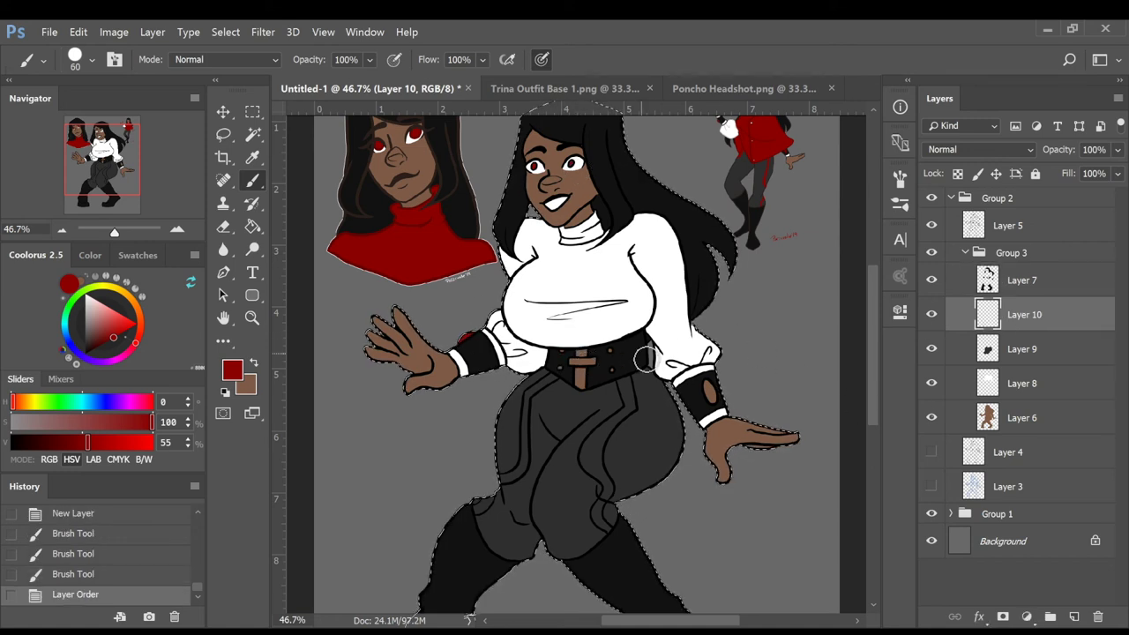
pyautogui.moveTo(623, 358)
pyautogui.mouseDown()
pyautogui.moveTo(605, 385)
pyautogui.moveTo(582, 388)
pyautogui.moveTo(580, 361)
pyautogui.moveTo(597, 385)
pyautogui.mouseUp()
pyautogui.moveTo(711, 377); pyautogui.dragTo(710, 402)
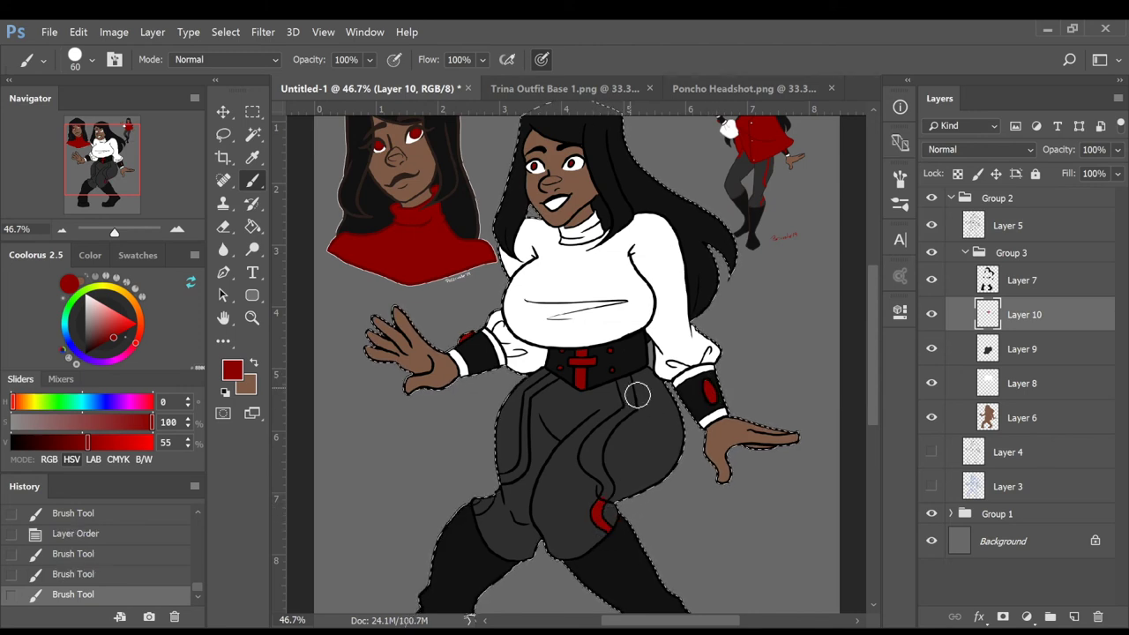
# Paint the trouser stripe on the character's left leg dark red from belt to knee and clean up its edges
pyautogui.moveTo(625, 398)
pyautogui.mouseDown()
pyautogui.moveTo(611, 377)
pyautogui.moveTo(630, 407)
pyautogui.moveTo(625, 425)
pyautogui.mouseUp()
pyautogui.moveTo(591, 465); pyautogui.dragTo(606, 451)
pyautogui.moveTo(558, 378); pyautogui.dragTo(702, 439)
pyautogui.moveTo(773, 497); pyautogui.dragTo(757, 527)
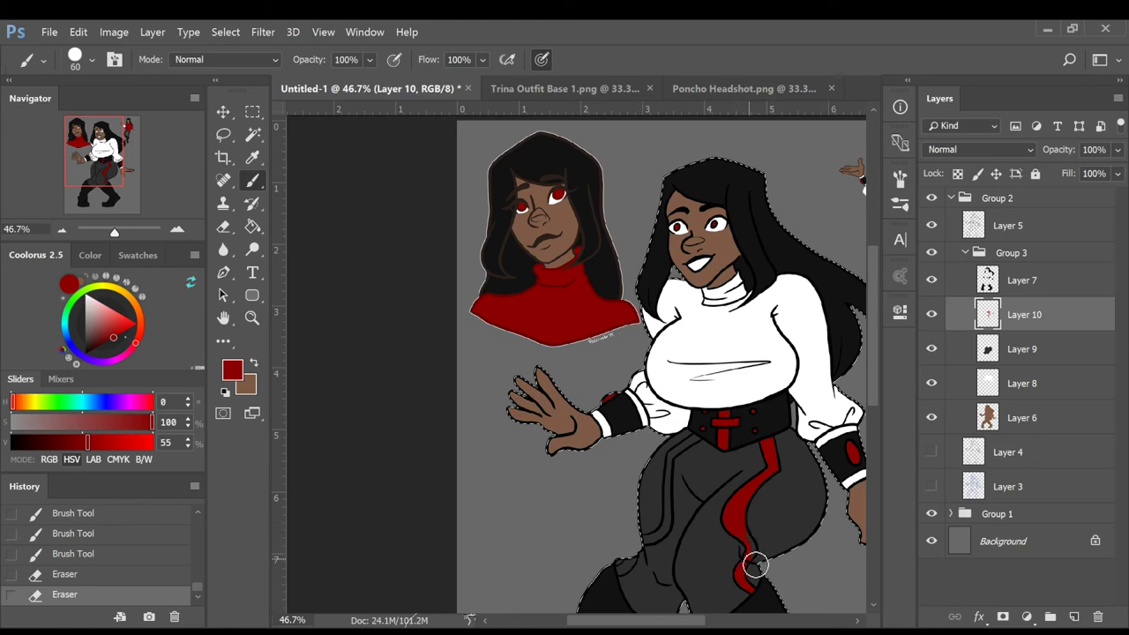
pyautogui.moveTo(751, 542)
pyautogui.mouseDown()
pyautogui.moveTo(749, 565)
pyautogui.moveTo(759, 564)
pyautogui.mouseUp()
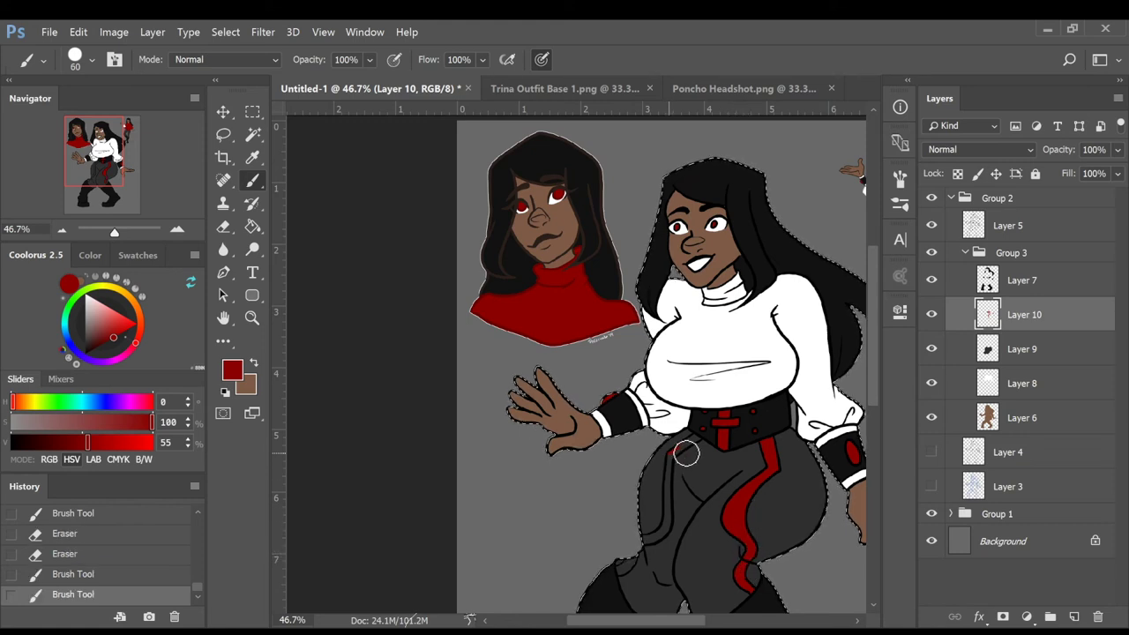
# Paint the other leg's stripe and knee patch dark red, erase the overspill, and clear the selection
pyautogui.moveTo(675, 515)
pyautogui.mouseDown()
pyautogui.moveTo(649, 538)
pyautogui.moveTo(660, 529)
pyautogui.mouseUp()
pyautogui.moveTo(663, 516)
pyautogui.mouseDown()
pyautogui.moveTo(673, 535)
pyautogui.moveTo(631, 571)
pyautogui.mouseUp()
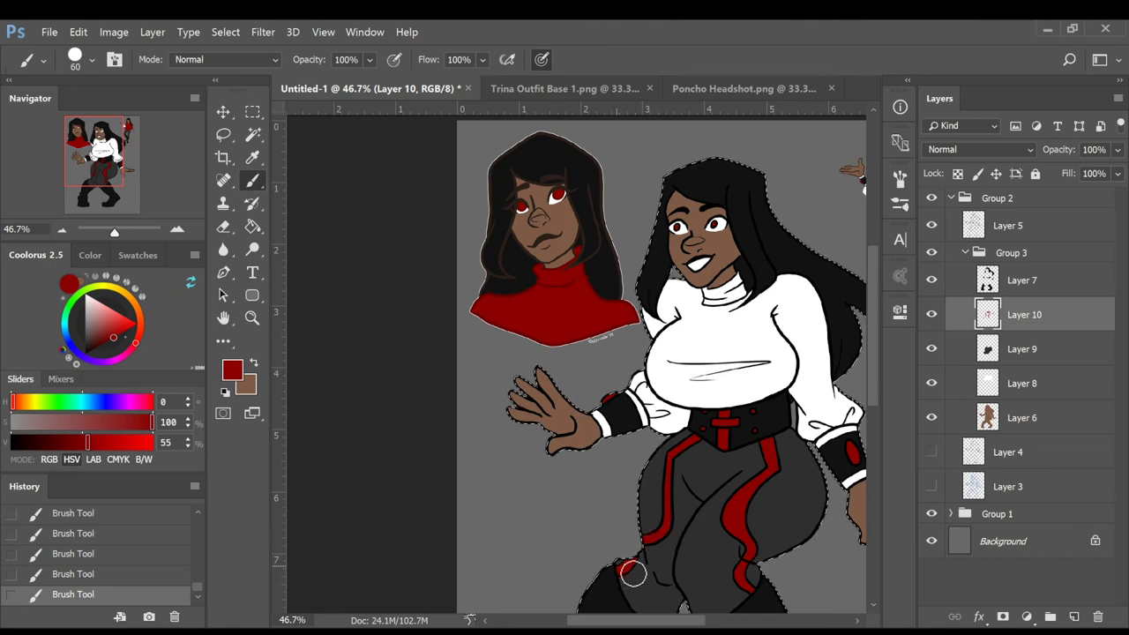
pyautogui.press('e')
pyautogui.moveTo(629, 587); pyautogui.dragTo(668, 537)
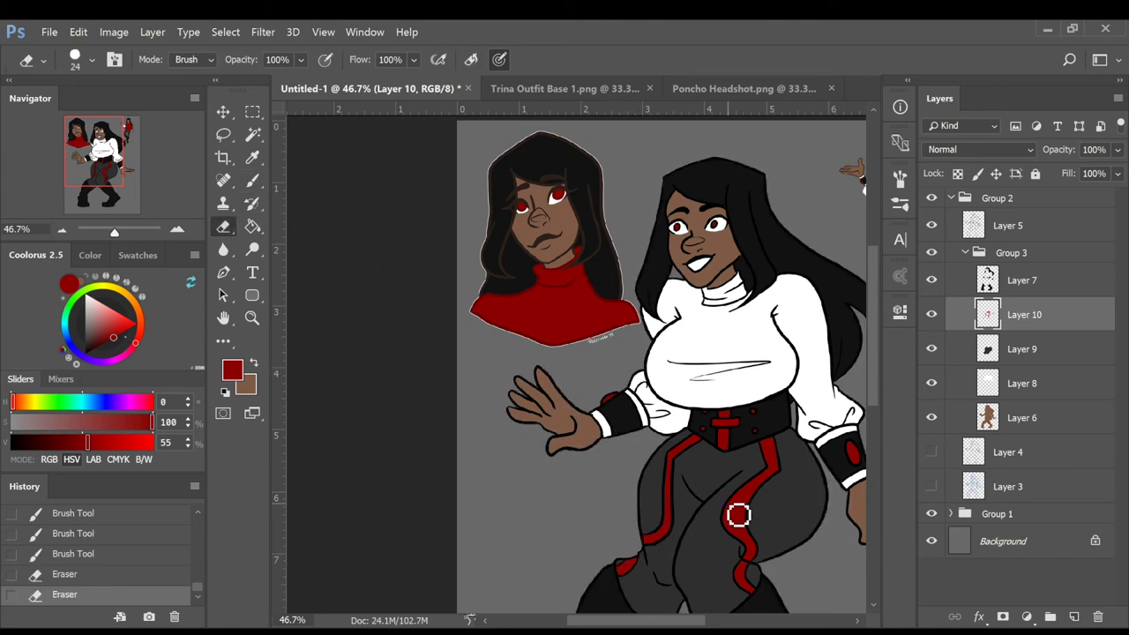
pyautogui.hotkey('ctrl', '0')
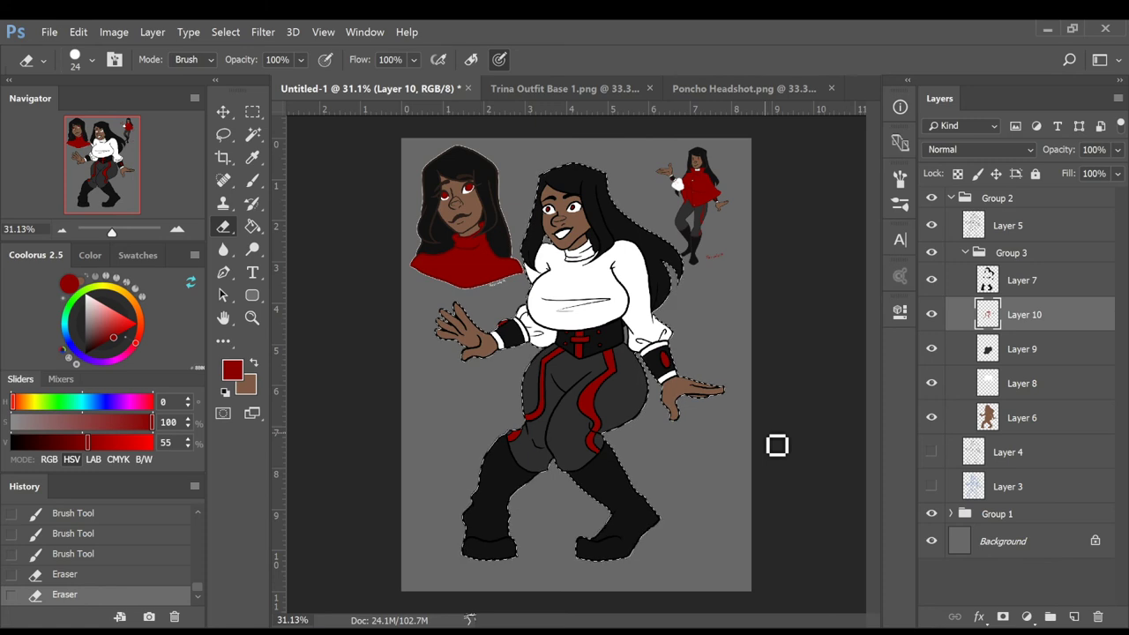
pyautogui.hotkey('ctrl', 'd')
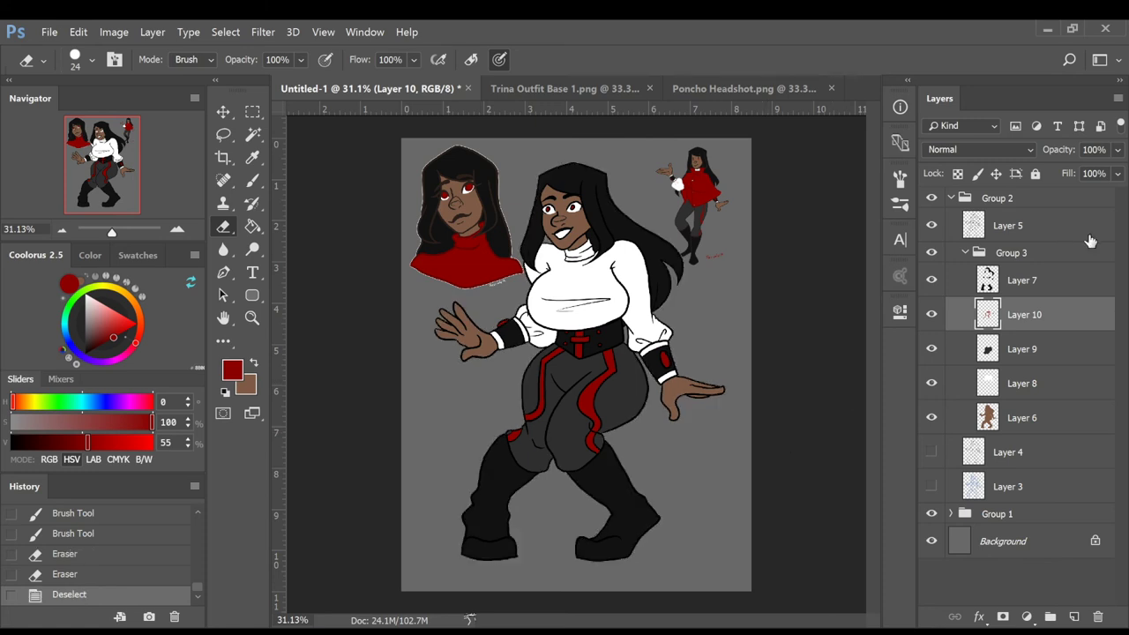
# Lock the transparent pixels of line-art Layer 5 and recolour its lines dark brown sampled from the headshot's hair outline
pyautogui.click(253, 157)
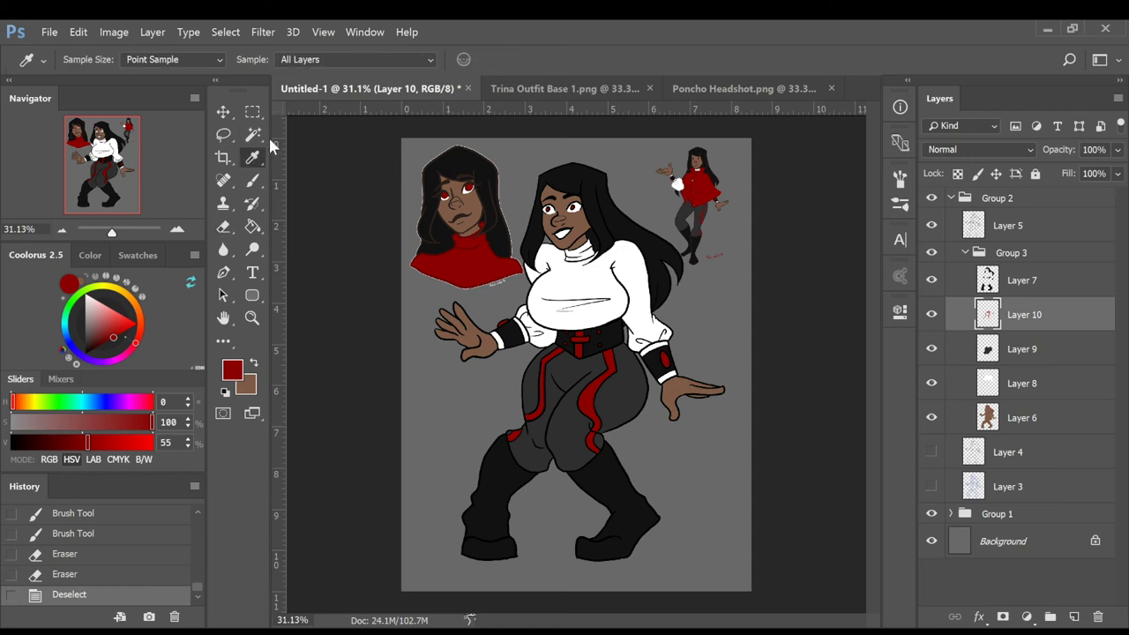
pyautogui.click(432, 227)
pyautogui.press('b')
pyautogui.click(1014, 226)
pyautogui.click(956, 173)
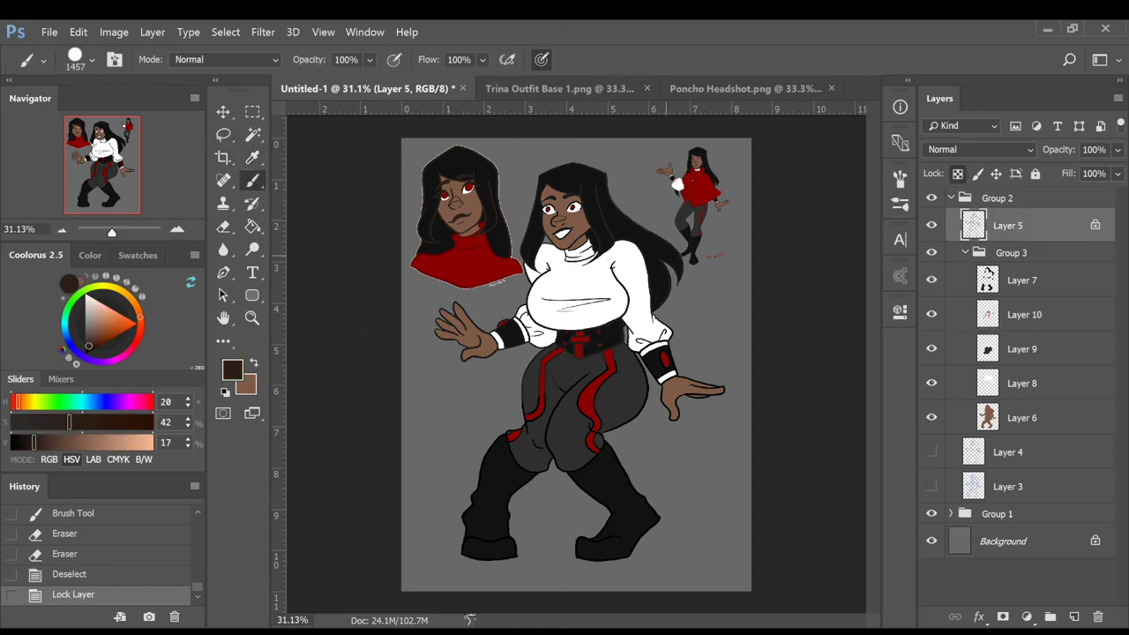
pyautogui.hotkey('ctrl', '+')
pyautogui.scroll(3, 586, 352)
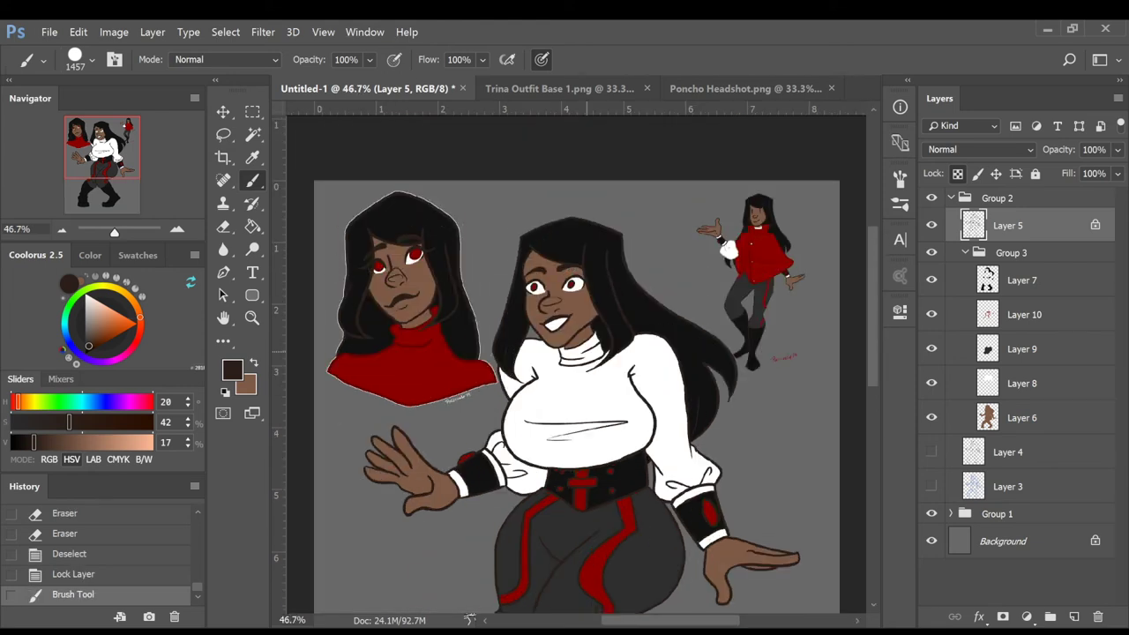
# Paint the inside of the mouth near-black around the teeth on Layer 7
pyautogui.hotkey('ctrl', '+')
pyautogui.keyDown('alt'); pyautogui.click(475, 289); pyautogui.keyUp('alt')
pyautogui.click(1023, 282)
pyautogui.click(178, 235)
pyautogui.moveTo(539, 314); pyautogui.dragTo(575, 307)
# Sample the iris red and erase the excess white at the corner of the mouth on Layer 8
pyautogui.keyDown('alt'); pyautogui.click(569, 244); pyautogui.keyUp('alt')
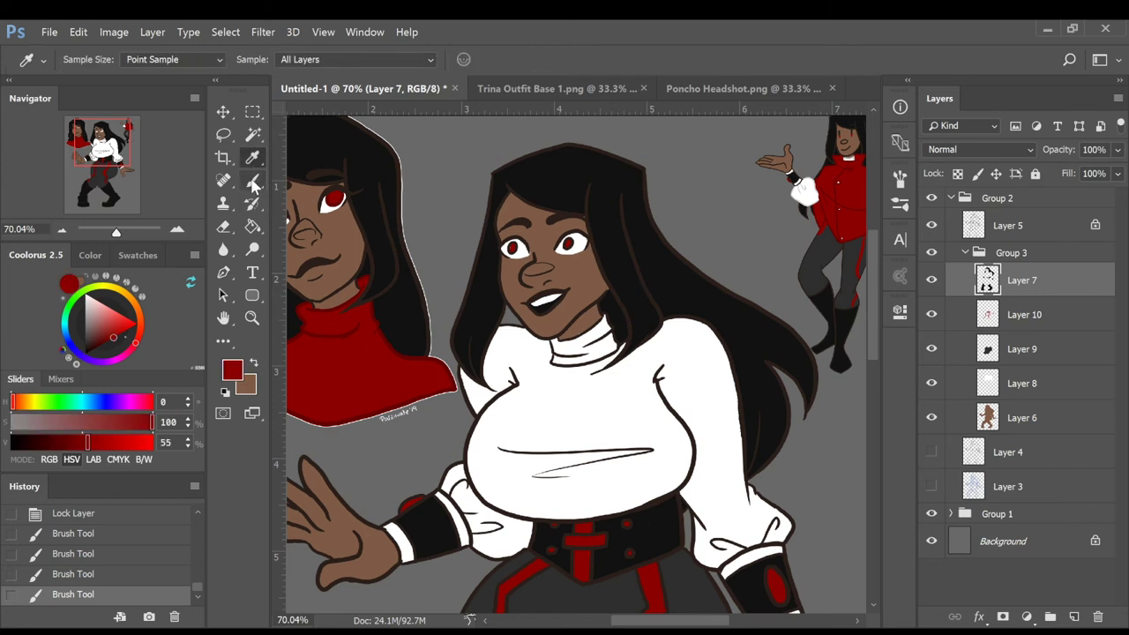
pyautogui.click(1023, 314)
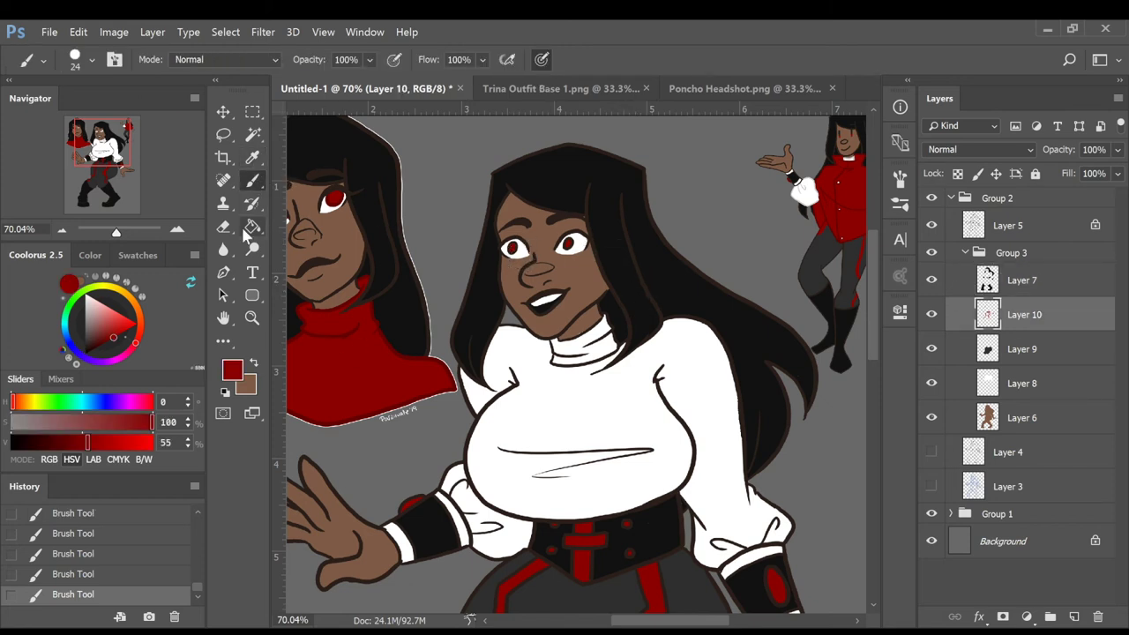
pyautogui.press('e')
pyautogui.click(1024, 387)
pyautogui.click(562, 293)
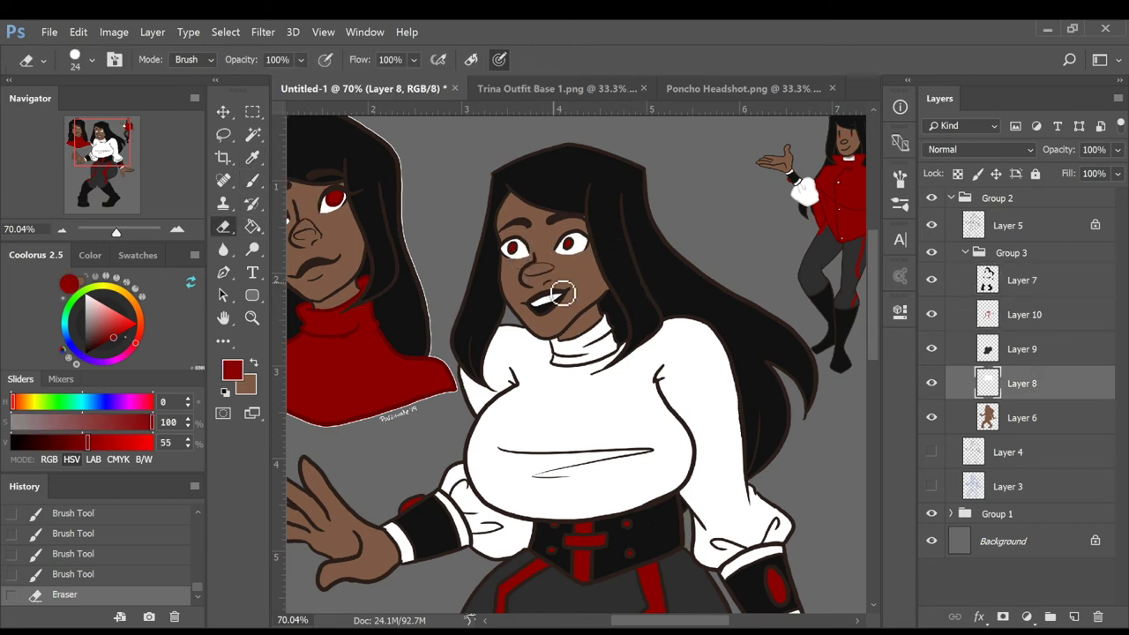
# Sample the darker red from the headshot's turtleneck lines and recolour both iris outlines on Layer 5
pyautogui.click(252, 159)
pyautogui.click(302, 318)
pyautogui.click(253, 180)
pyautogui.click(1027, 233)
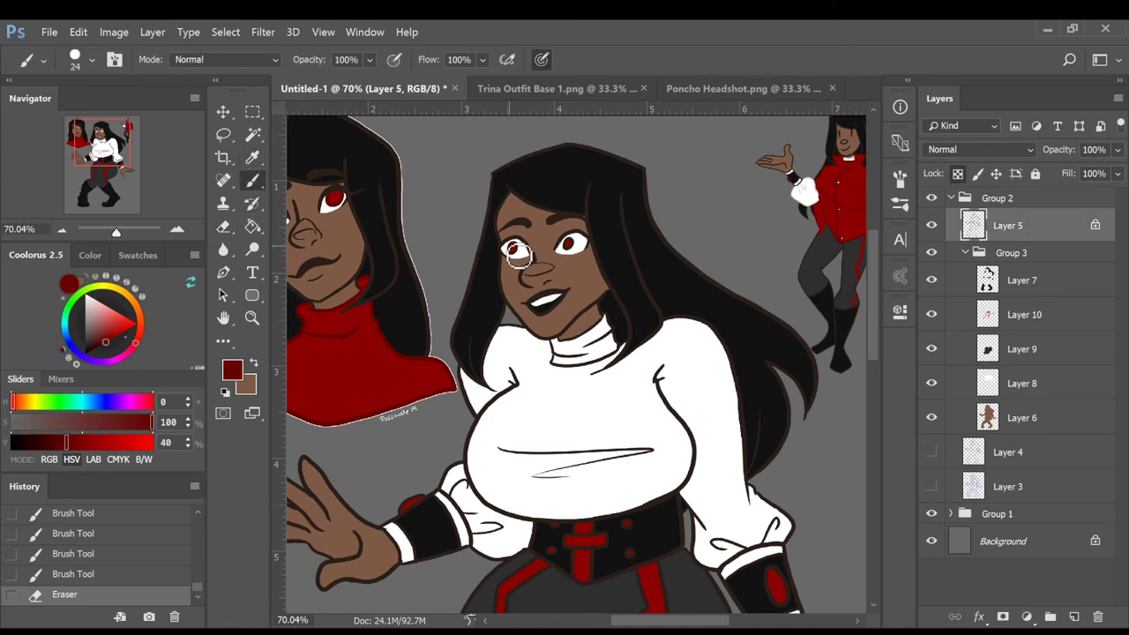
pyautogui.click(515, 249)
pyautogui.click(570, 243)
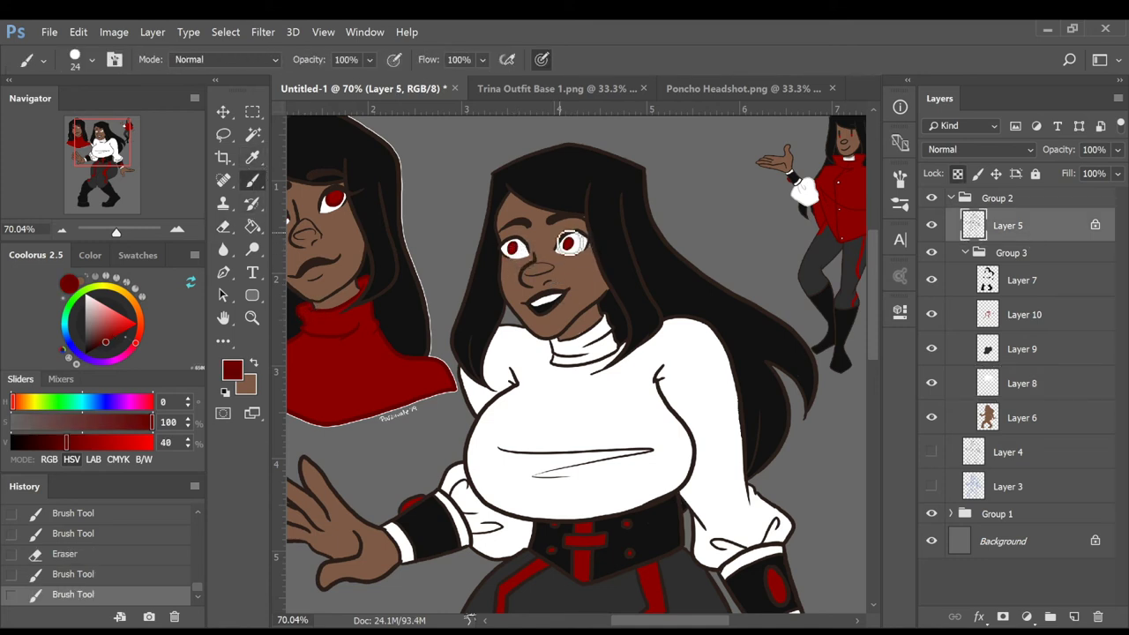
# Recolour the outlines of the bracer ovals and the belt's buckle, strap and studs dark red, undoing stray strokes
pyautogui.moveTo(416, 512); pyautogui.dragTo(428, 504)
pyautogui.click(424, 503)
pyautogui.moveTo(574, 544); pyautogui.dragTo(570, 536)
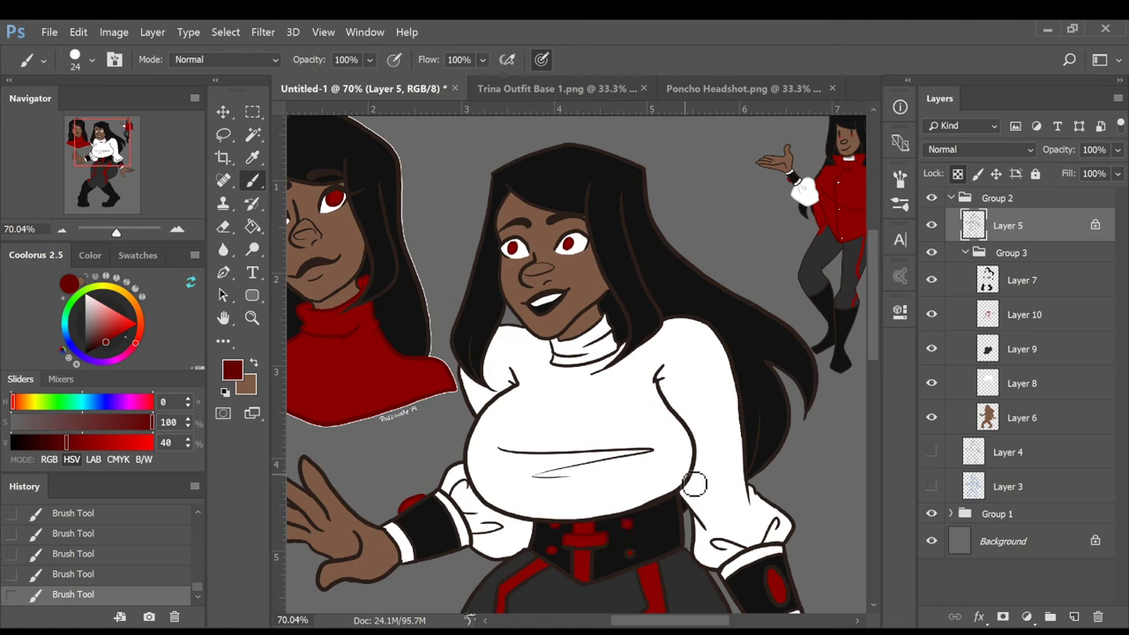
pyautogui.scroll(-4, 693, 483)
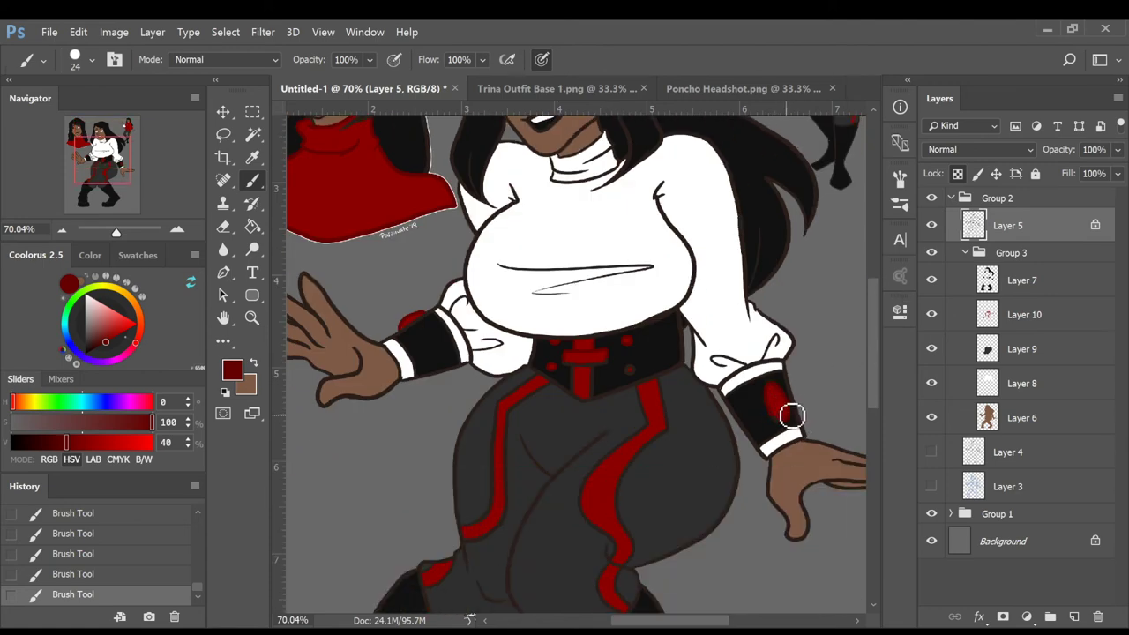
pyautogui.hotkey('ctrl', 'z')
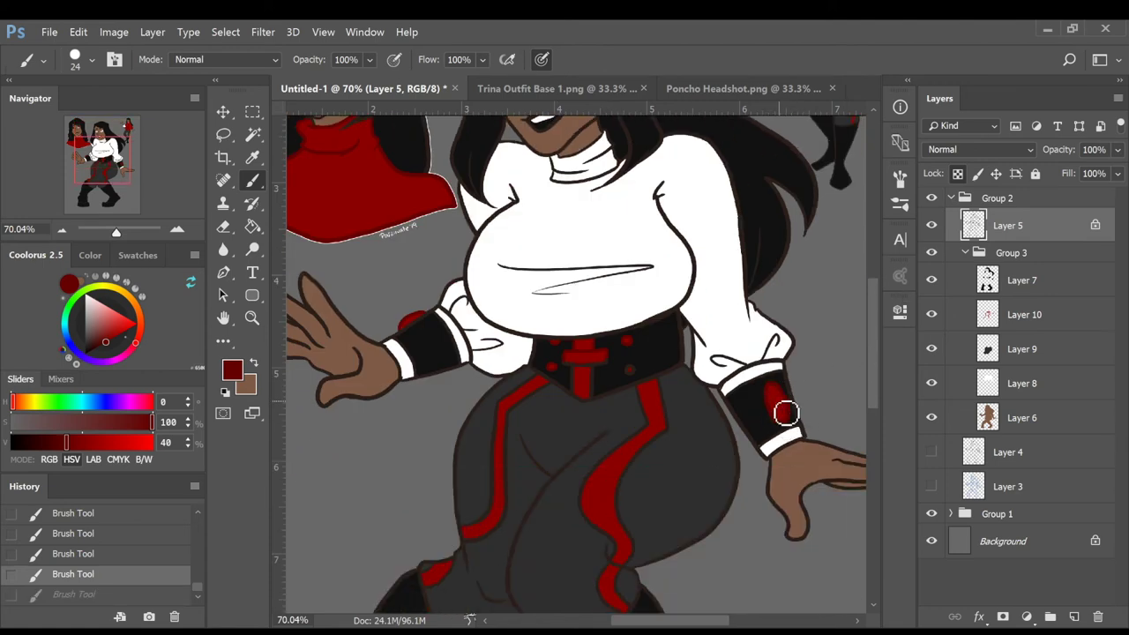
pyautogui.hotkey('ctrl', 'z')
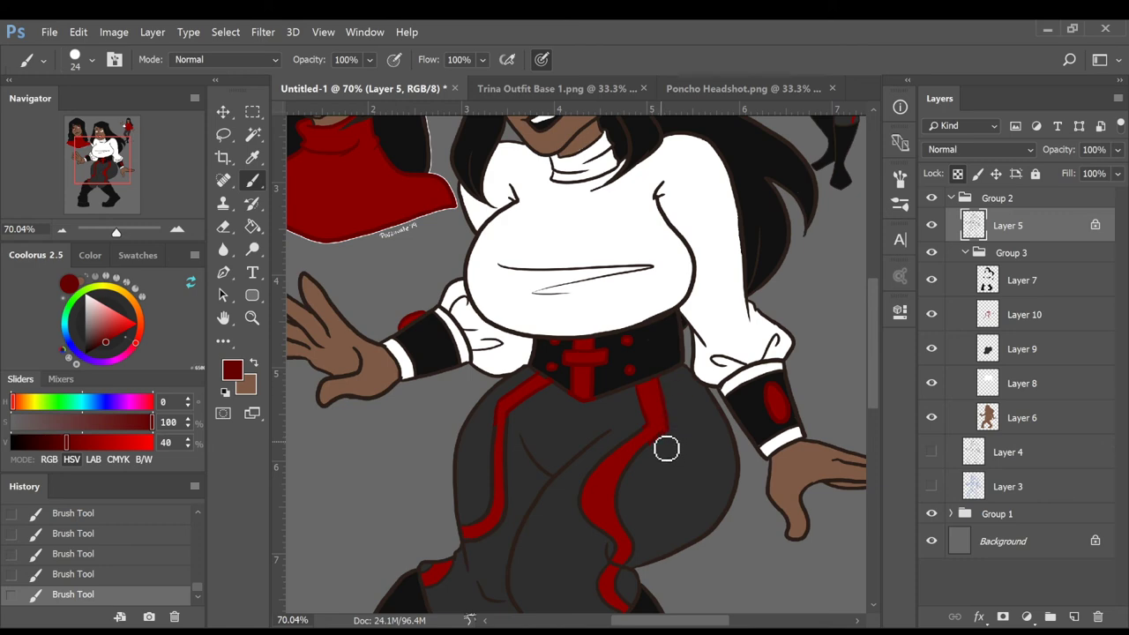
# Recolour the outlines of the red trouser stripes and the knee patches dark red on Layer 5
pyautogui.click(1014, 383)
pyautogui.moveTo(871, 333); pyautogui.dragTo(871, 384)
pyautogui.moveTo(433, 393); pyautogui.dragTo(434, 388)
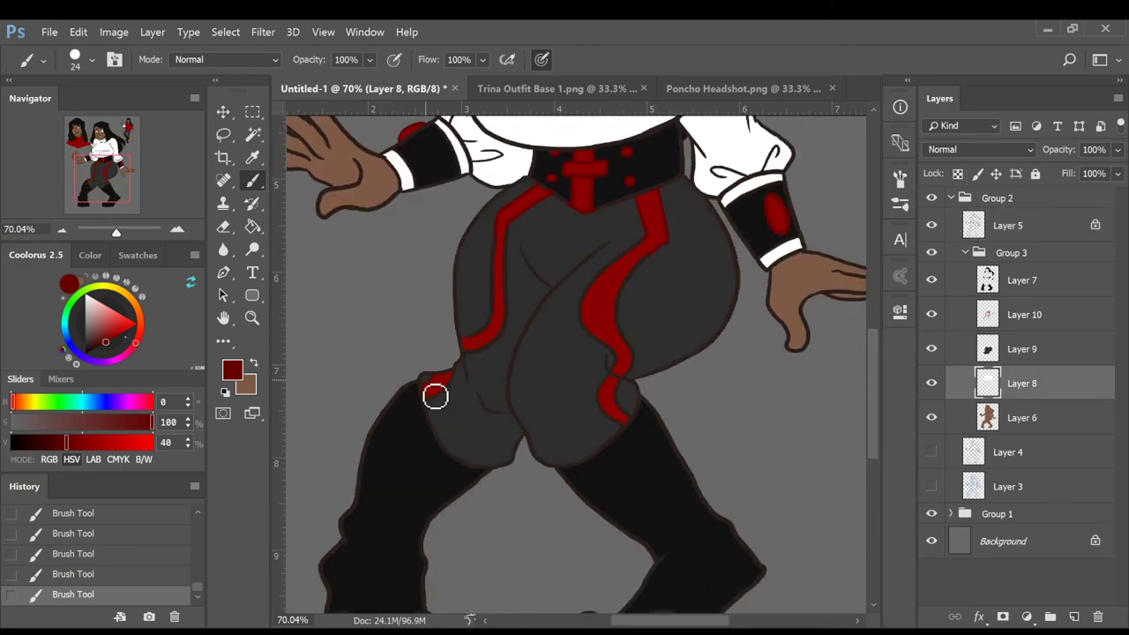
pyautogui.click(1002, 232)
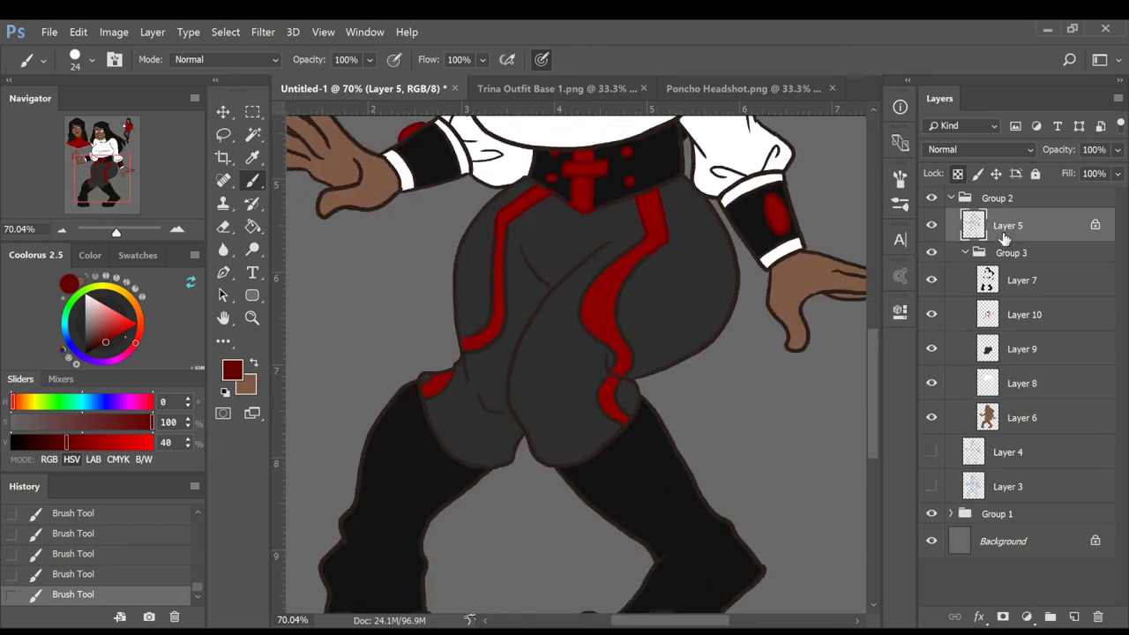
pyautogui.moveTo(479, 347)
pyautogui.mouseDown()
pyautogui.moveTo(499, 330)
pyautogui.moveTo(507, 245)
pyautogui.moveTo(466, 362)
pyautogui.moveTo(509, 341)
pyautogui.moveTo(515, 258)
pyautogui.moveTo(547, 212)
pyautogui.mouseUp()
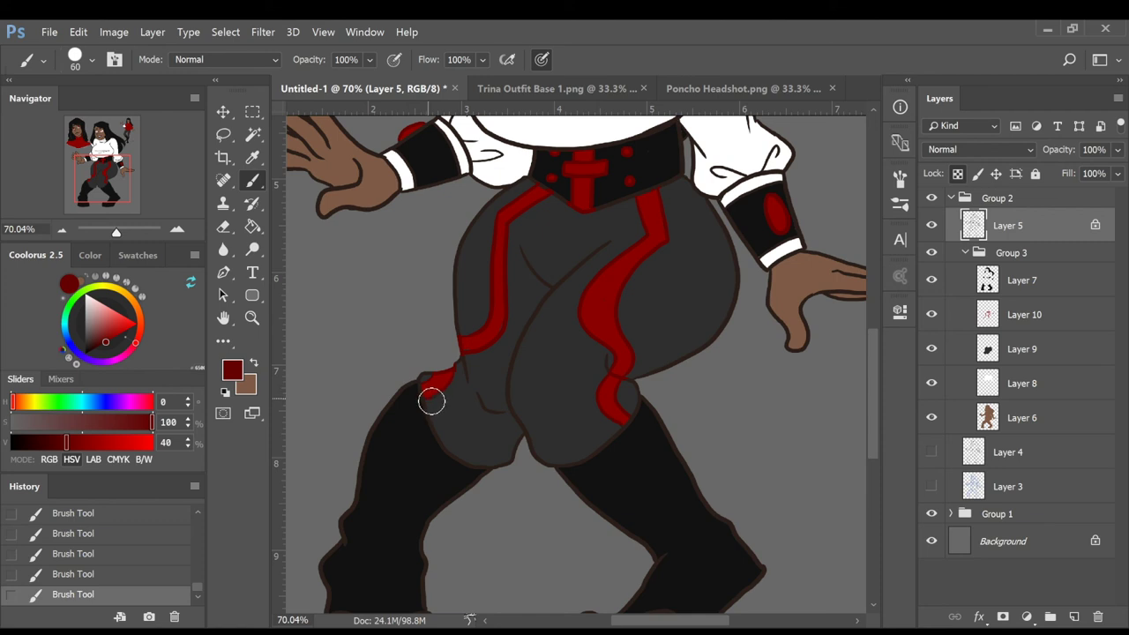
# Sample the bright stripe red and touch up the fill of the trouser stripes on Layer 10
pyautogui.keyDown('alt'); pyautogui.click(468, 356); pyautogui.keyUp('alt')
pyautogui.click(1022, 314)
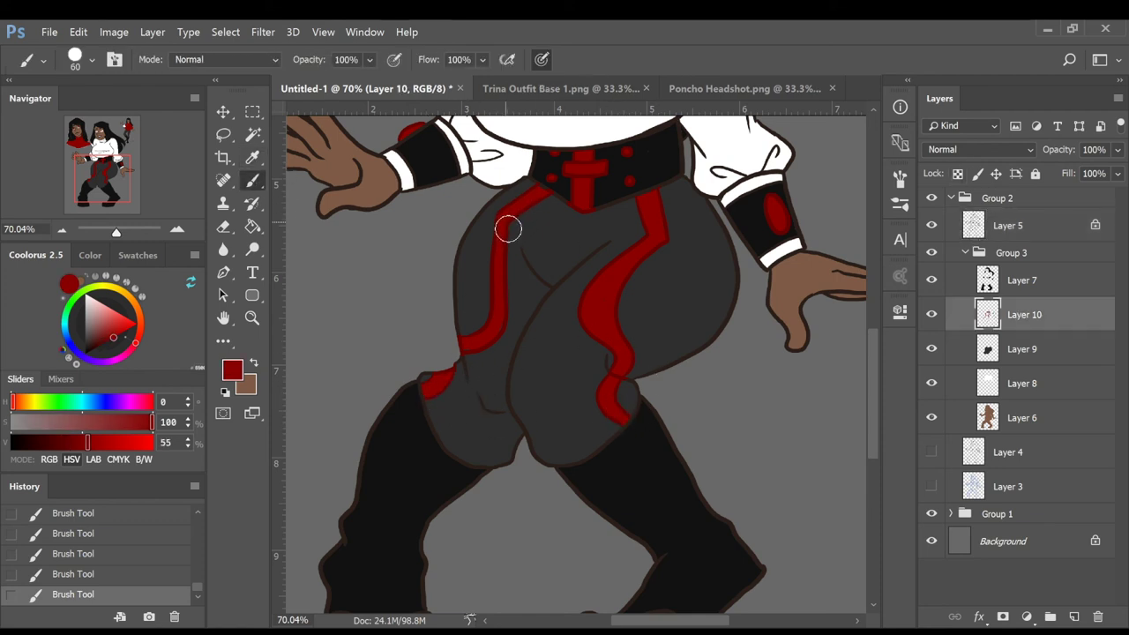
pyautogui.moveTo(615, 343); pyautogui.dragTo(610, 306)
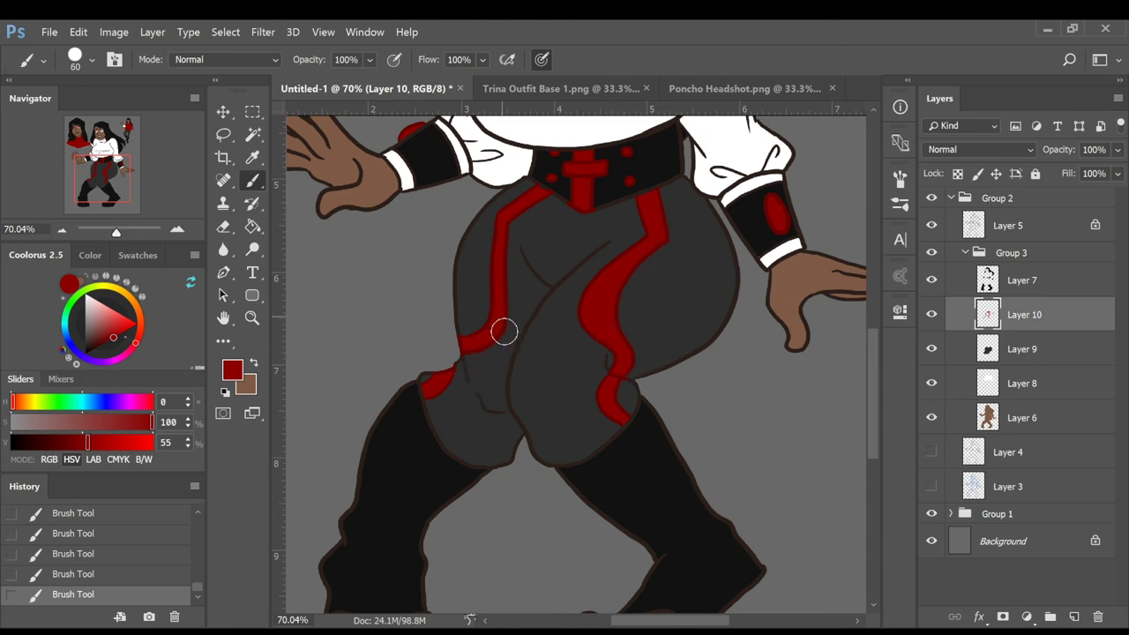
# Sample the dark brown of the belt's outline and repaint the belt edges where red spilled over on Layer 5, undoing a stray stroke
pyautogui.click(252, 160)
pyautogui.click(430, 160)
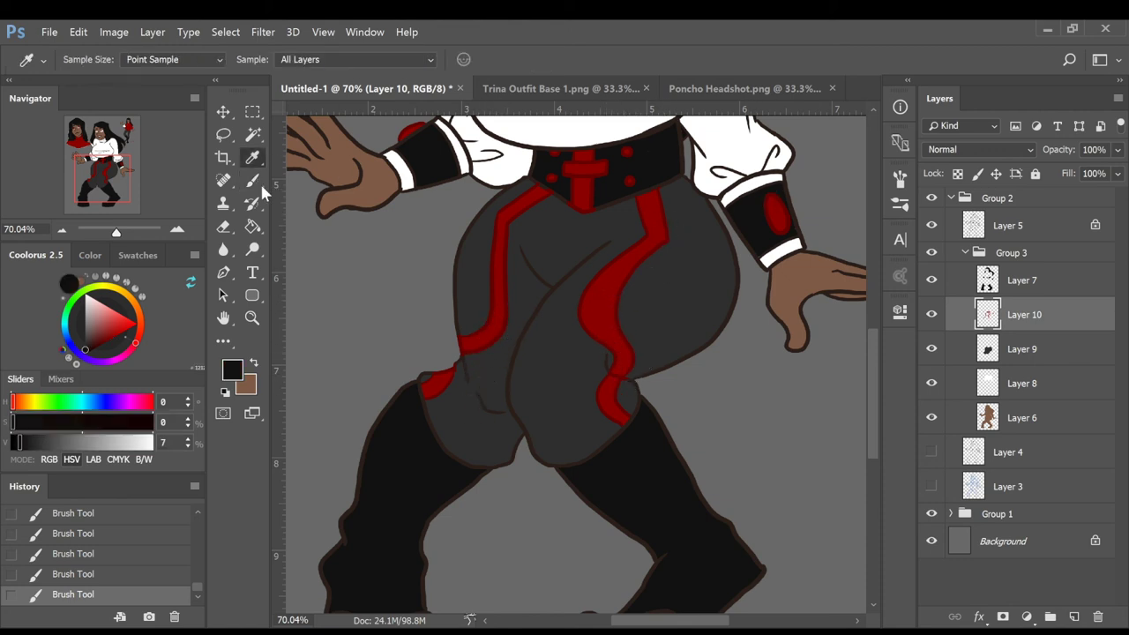
pyautogui.click(256, 183)
pyautogui.click(1021, 281)
pyautogui.press('i')
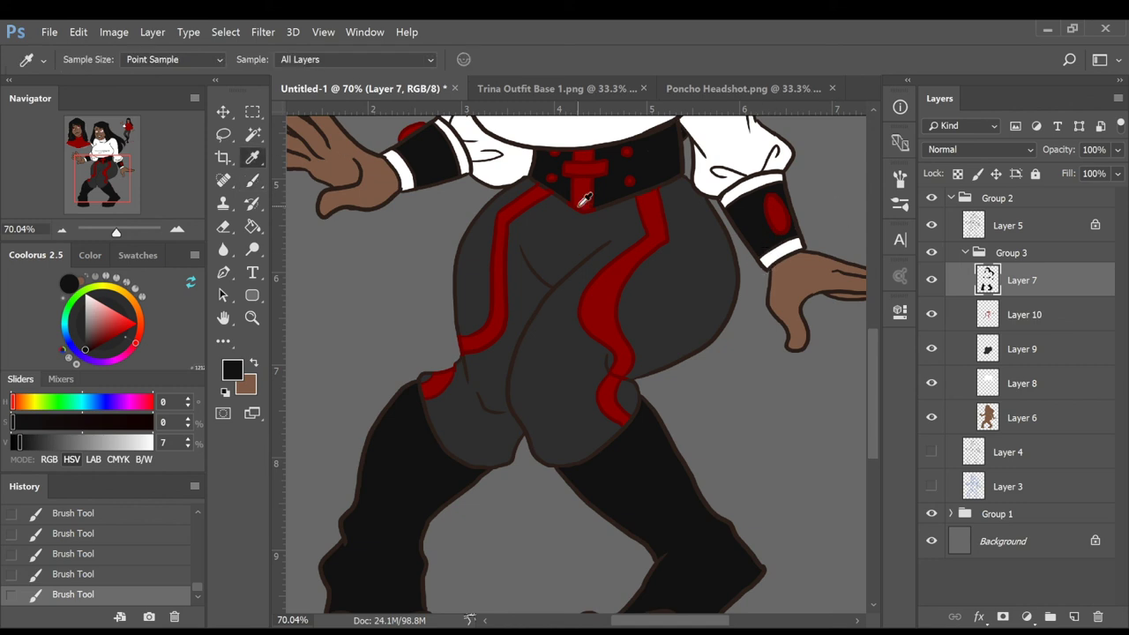
pyautogui.click(532, 169)
pyautogui.click(254, 182)
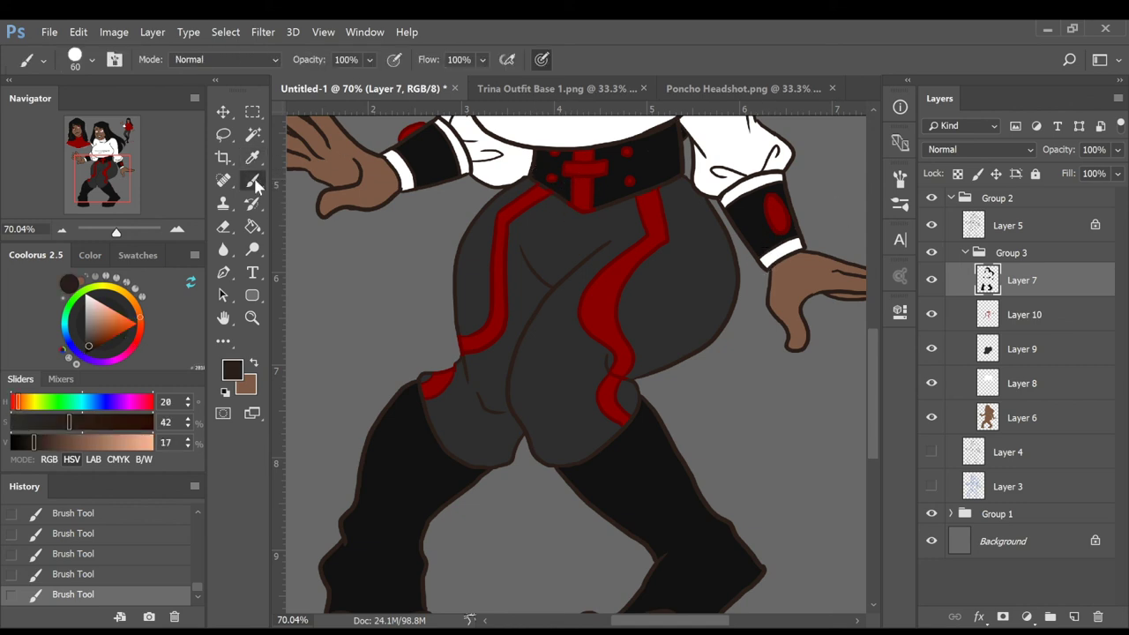
pyautogui.click(1018, 229)
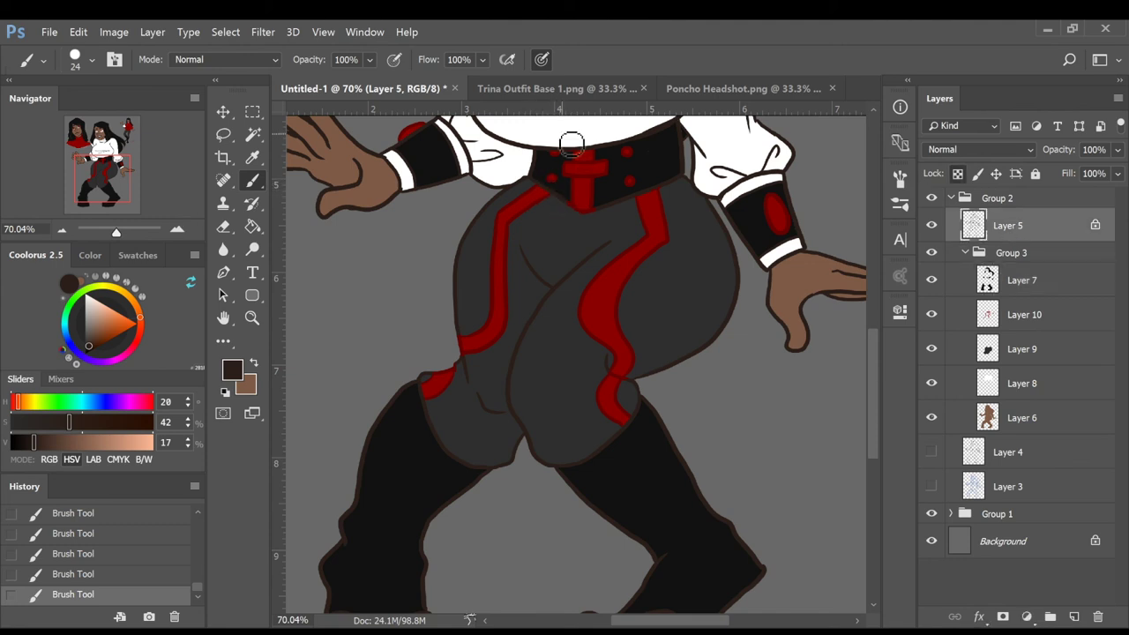
pyautogui.hotkey('ctrl', 'z')
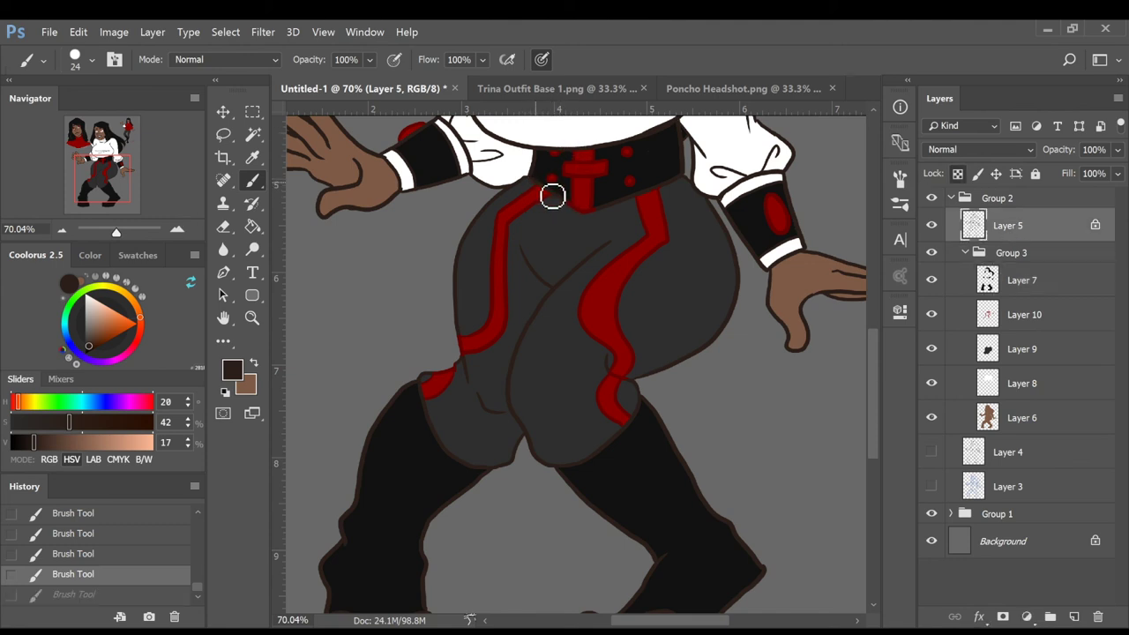
pyautogui.click(550, 196)
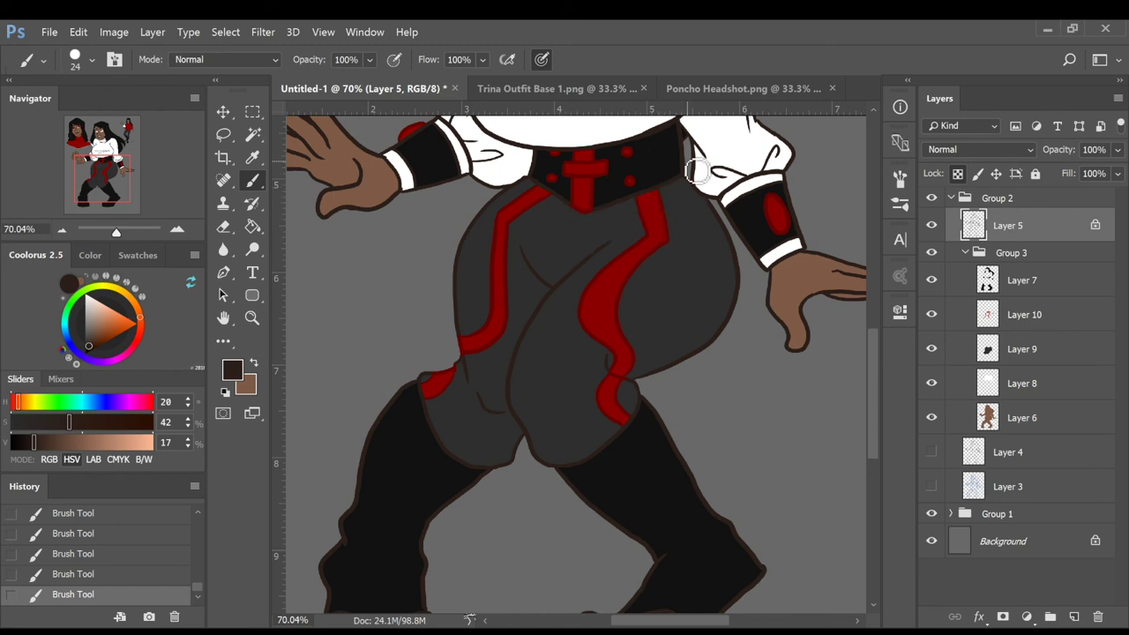
# Sample pure black and recolour the trousers' outer contours, thigh line and fold lines black on Layer 5
pyautogui.press('i')
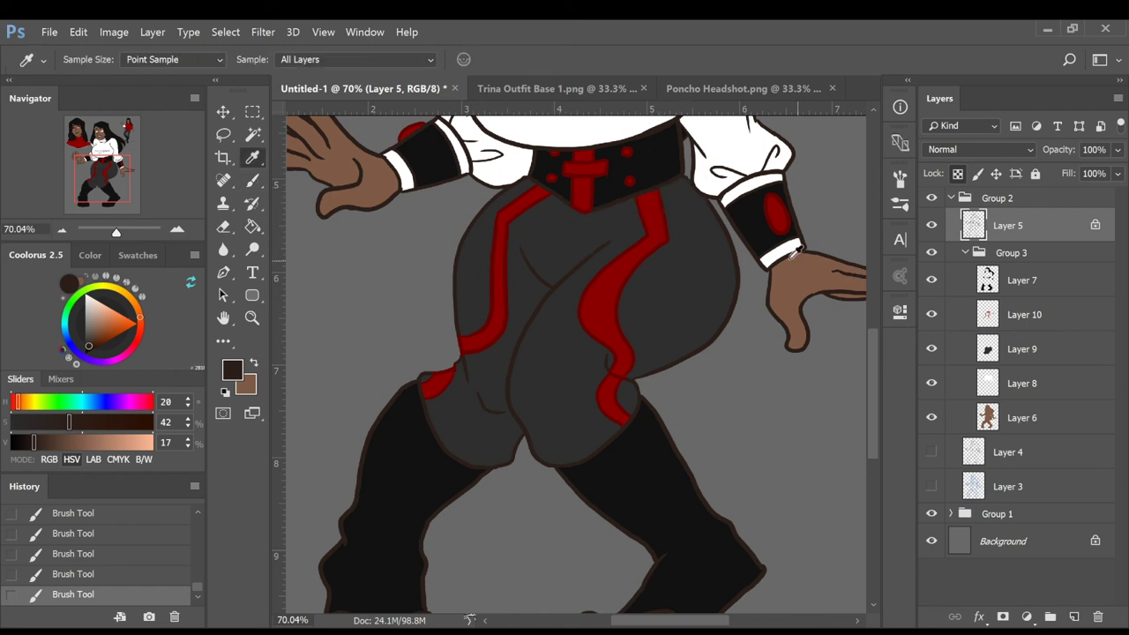
pyautogui.moveTo(117, 165); pyautogui.dragTo(128, 132)
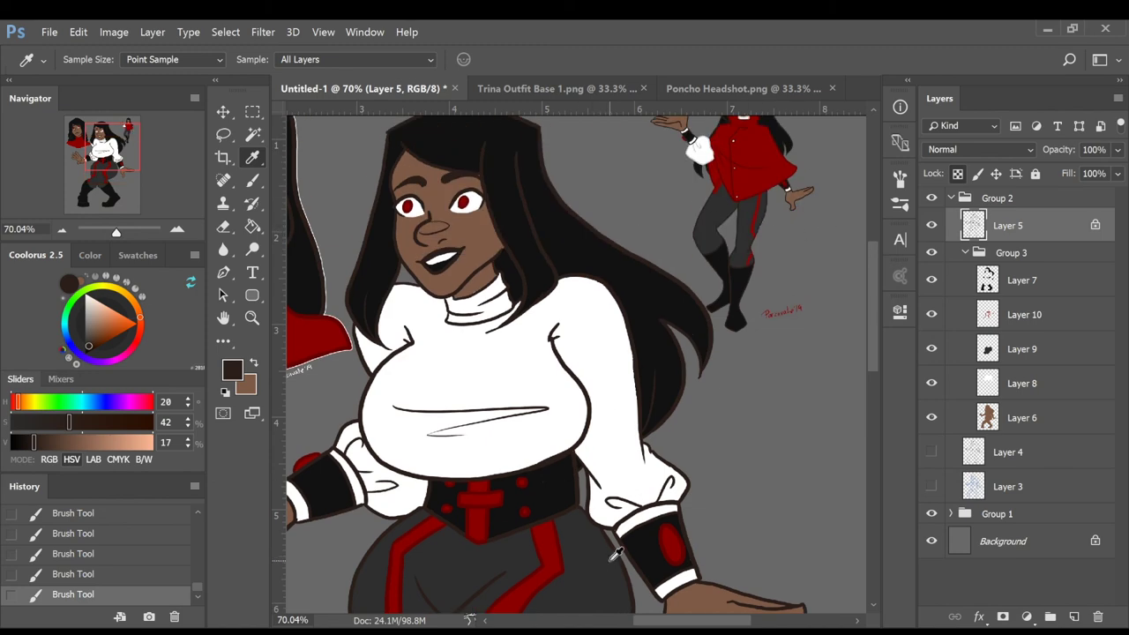
pyautogui.click(687, 514)
pyautogui.scroll(-5, 687, 353)
pyautogui.press('b')
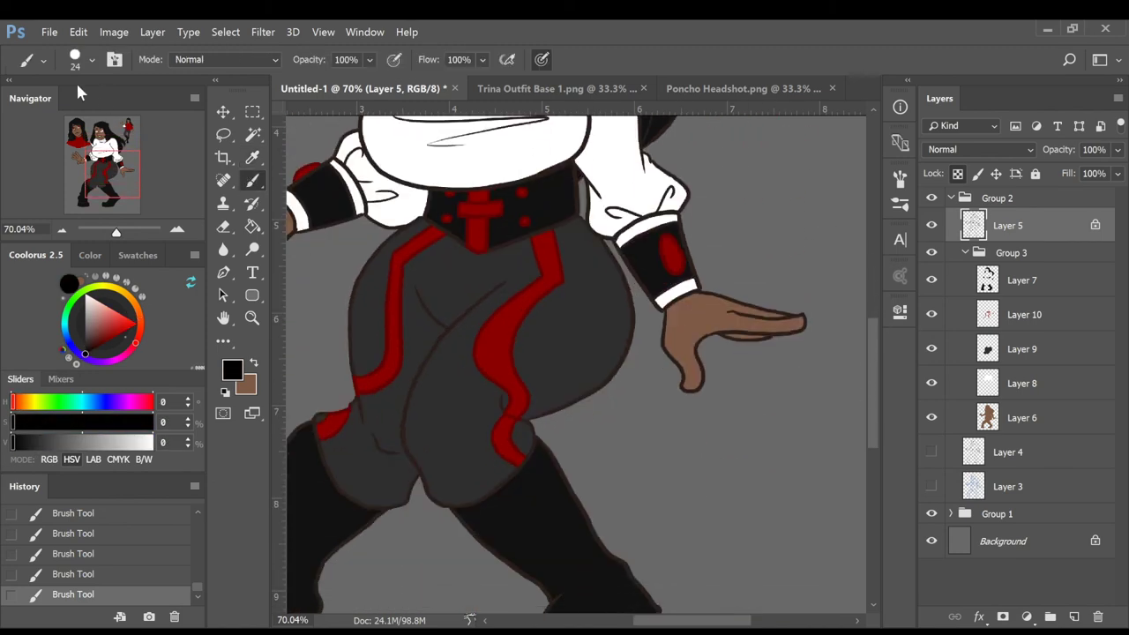
pyautogui.moveTo(416, 285)
pyautogui.mouseDown()
pyautogui.moveTo(452, 330)
pyautogui.moveTo(505, 282)
pyautogui.mouseUp()
pyautogui.moveTo(449, 508)
pyautogui.mouseDown()
pyautogui.moveTo(406, 438)
pyautogui.moveTo(452, 326)
pyautogui.mouseUp()
pyautogui.moveTo(399, 235)
pyautogui.mouseDown()
pyautogui.moveTo(354, 359)
pyautogui.moveTo(359, 375)
pyautogui.moveTo(356, 352)
pyautogui.moveTo(373, 375)
pyautogui.moveTo(355, 406)
pyautogui.moveTo(393, 446)
pyautogui.mouseUp()
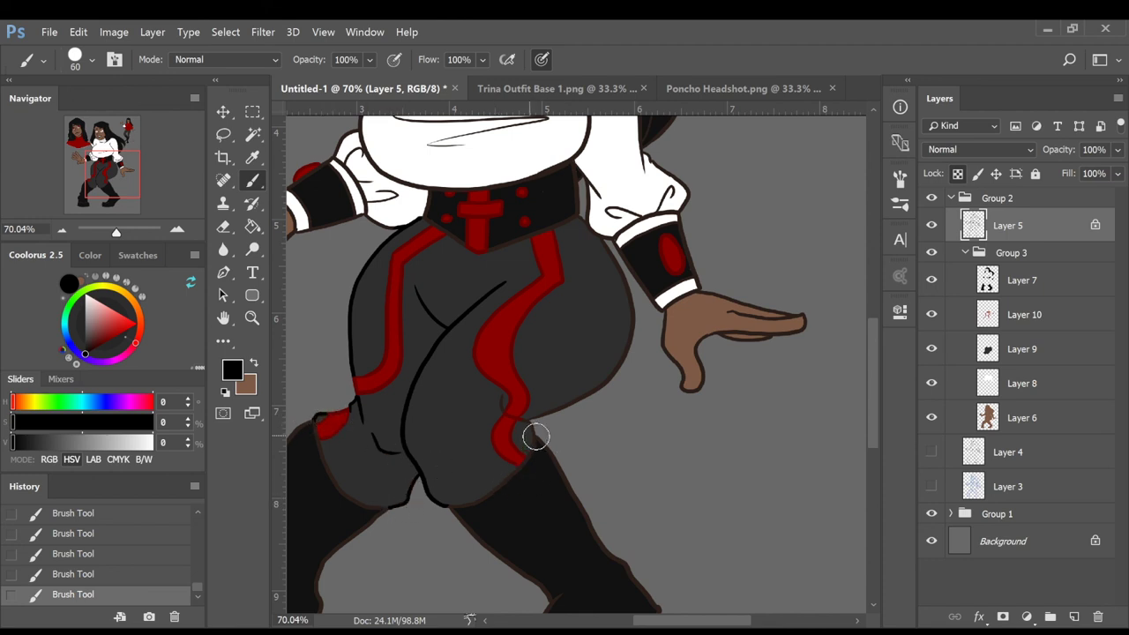
pyautogui.moveTo(525, 427); pyautogui.dragTo(600, 389)
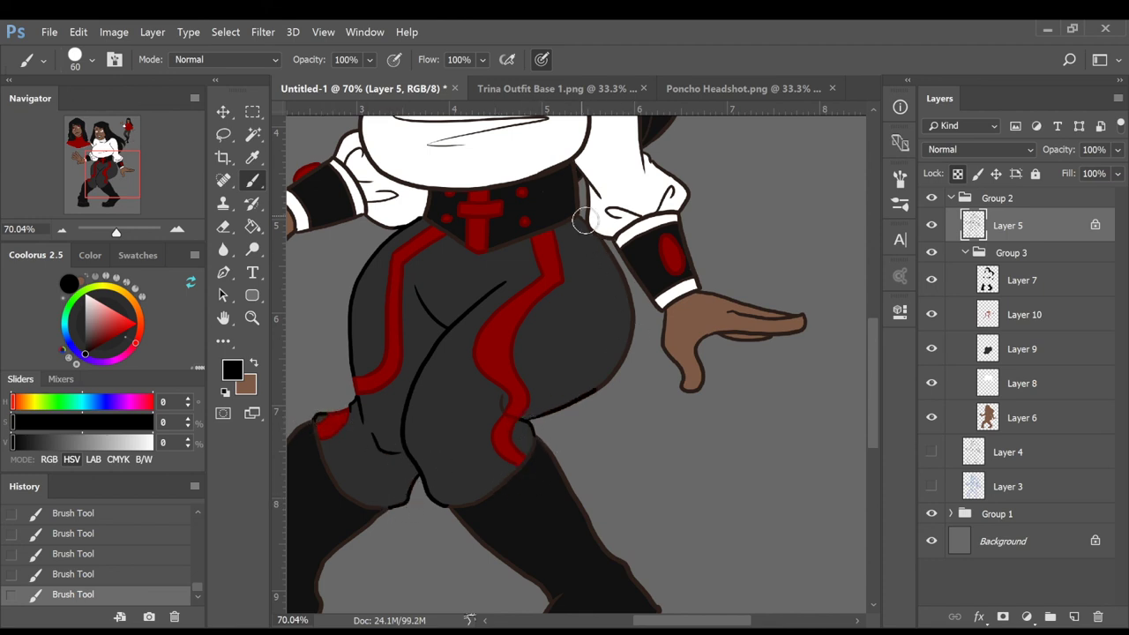
pyautogui.moveTo(607, 234)
pyautogui.mouseDown()
pyautogui.moveTo(626, 283)
pyautogui.moveTo(602, 385)
pyautogui.mouseUp()
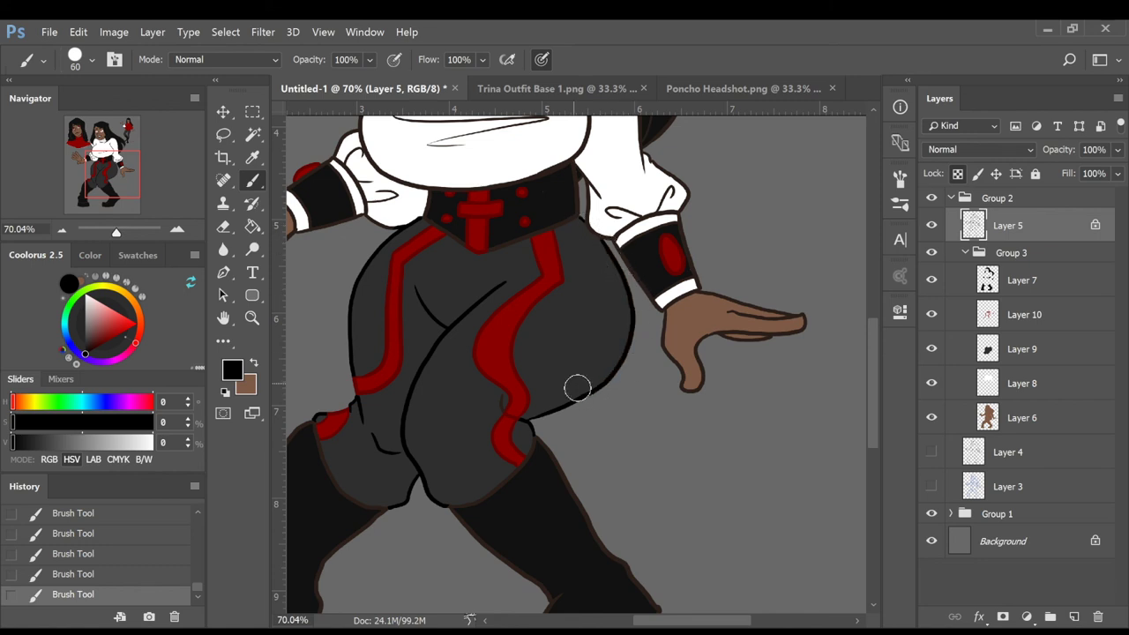
pyautogui.moveTo(506, 403); pyautogui.dragTo(506, 414)
# Sample the light grey from the white sleeve's lines on the small full-body reference for the Brush
pyautogui.scroll(5, 847, 320)
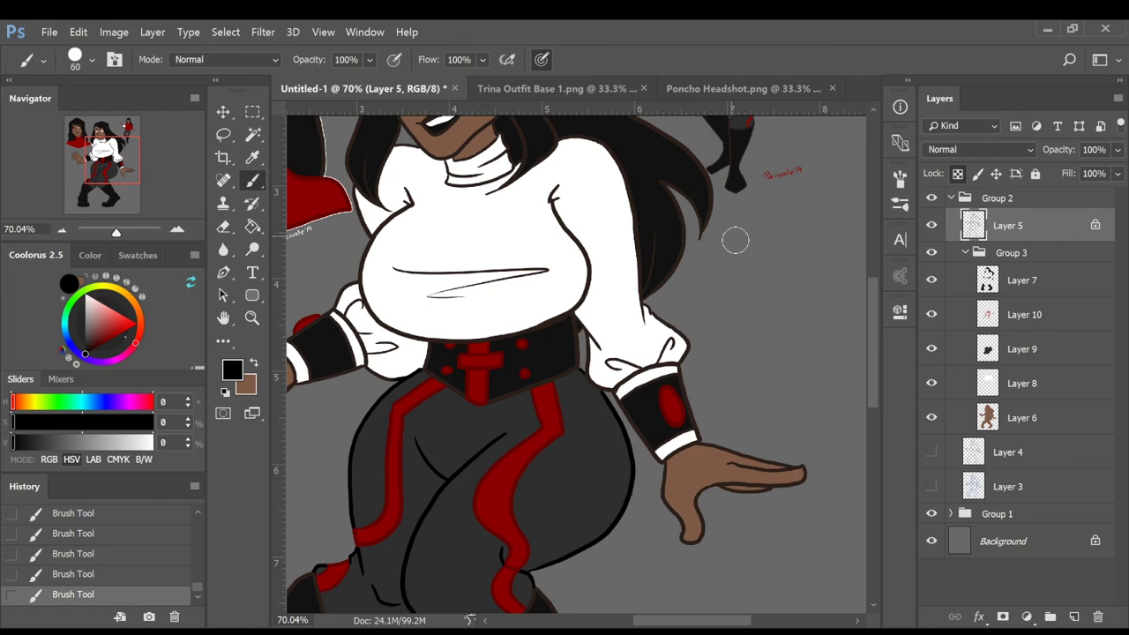
pyautogui.scroll(5, 735, 238)
pyautogui.click(253, 159)
pyautogui.scroll(3, 670, 306)
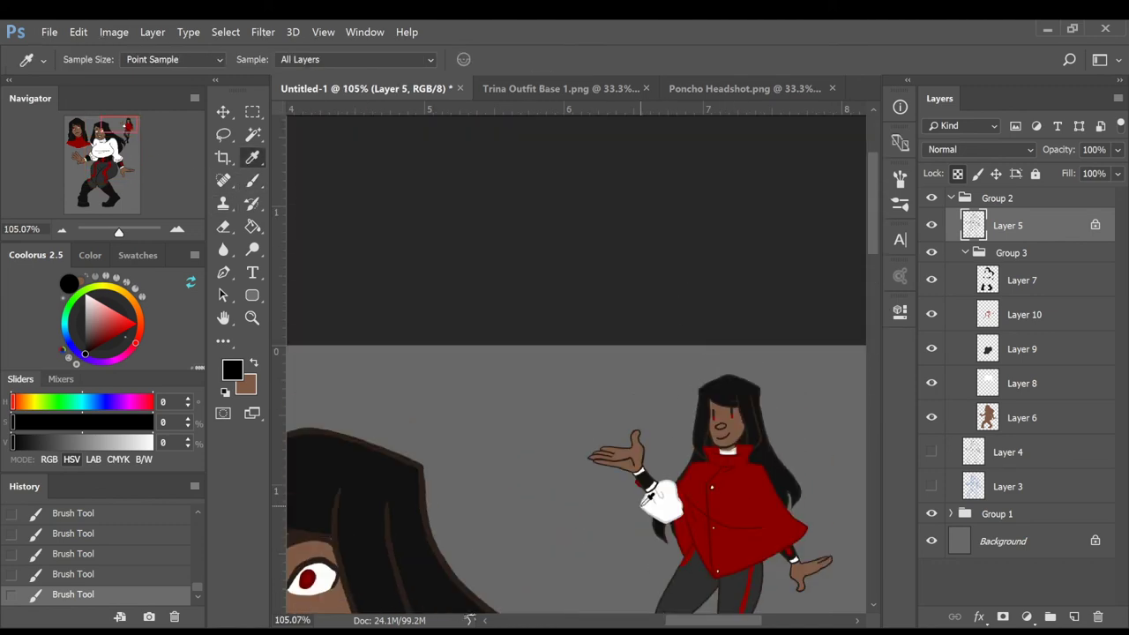
pyautogui.click(641, 506)
pyautogui.hotkey('ctrl', '-')
pyautogui.click(254, 180)
pyautogui.click(103, 142)
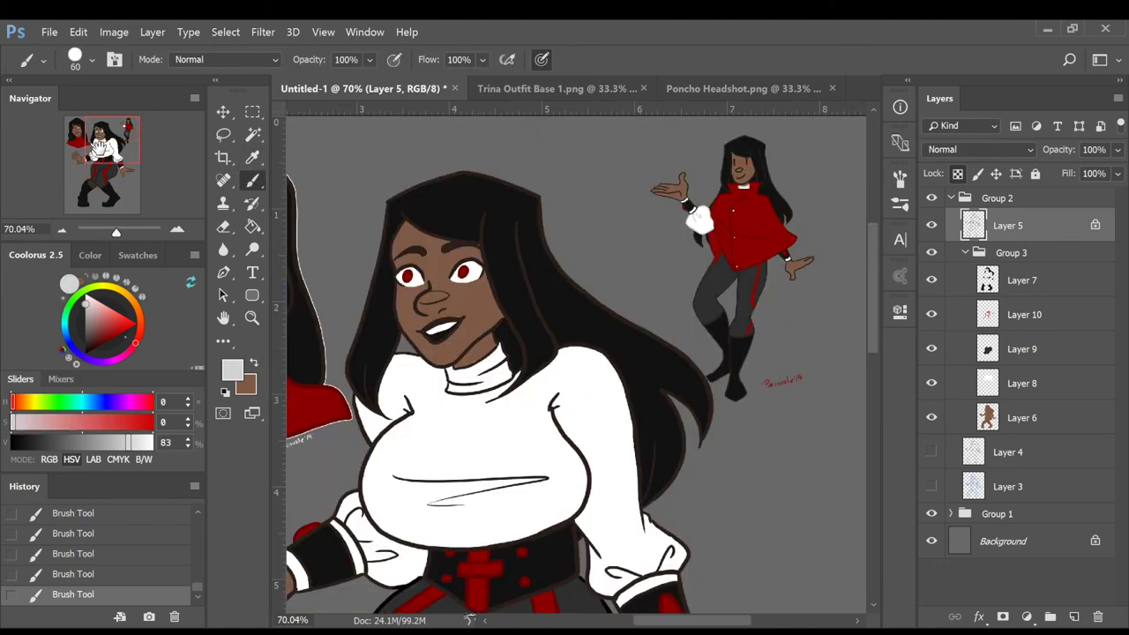
# Erase the excess white along the turtleneck's collar on Layer 8
pyautogui.click(223, 227)
pyautogui.click(1021, 383)
pyautogui.moveTo(480, 373); pyautogui.dragTo(492, 367)
pyautogui.click(492, 367)
pyautogui.click(473, 375)
# Recolour the turtleneck collar's outline and fold lines light grey on Layer 5
pyautogui.click(1008, 225)
pyautogui.press('b')
pyautogui.click(449, 375)
pyautogui.click(447, 376)
pyautogui.click(451, 375)
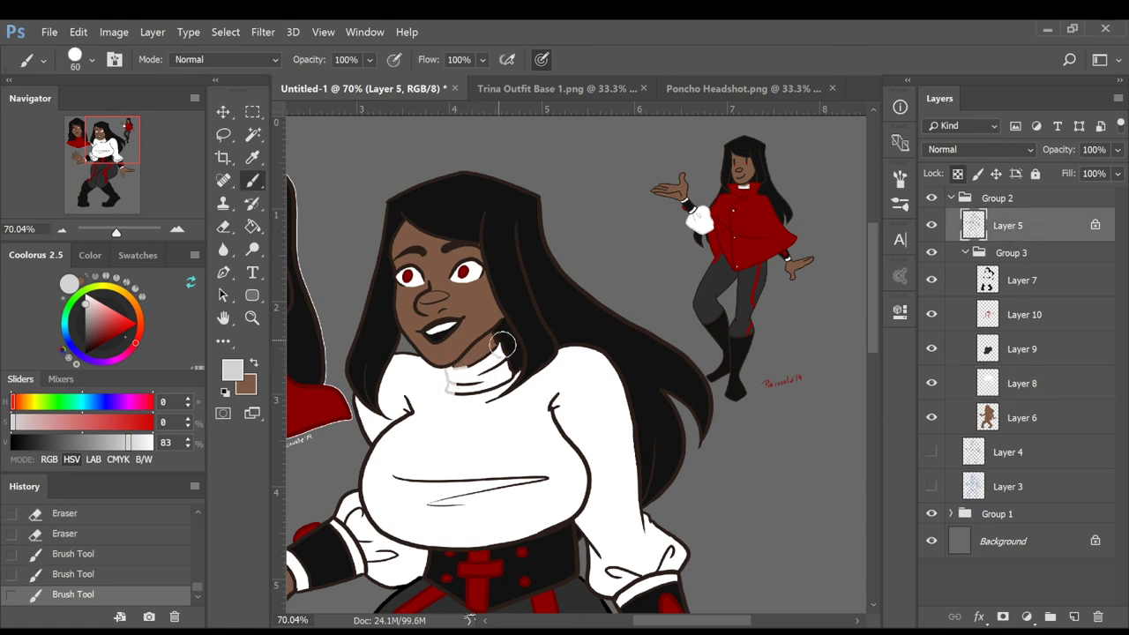
pyautogui.moveTo(500, 346)
pyautogui.mouseDown()
pyautogui.moveTo(477, 363)
pyautogui.moveTo(511, 354)
pyautogui.moveTo(525, 369)
pyautogui.moveTo(488, 396)
pyautogui.mouseUp()
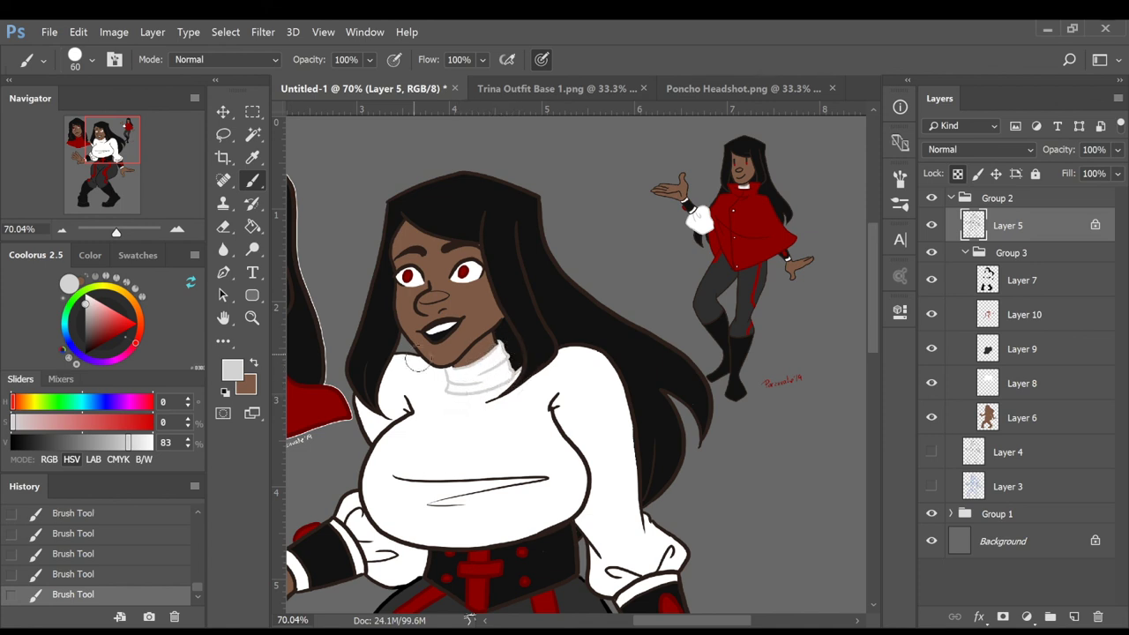
# Undo the stray stroke and recolour the sweater's chest contour, shoulder and sleeve lines on the open-palmed arm's side light grey
pyautogui.hotkey('ctrl', 'z')
pyautogui.moveTo(406, 400); pyautogui.dragTo(410, 419)
pyautogui.moveTo(410, 419)
pyautogui.mouseDown()
pyautogui.moveTo(385, 435)
pyautogui.moveTo(368, 518)
pyautogui.mouseUp()
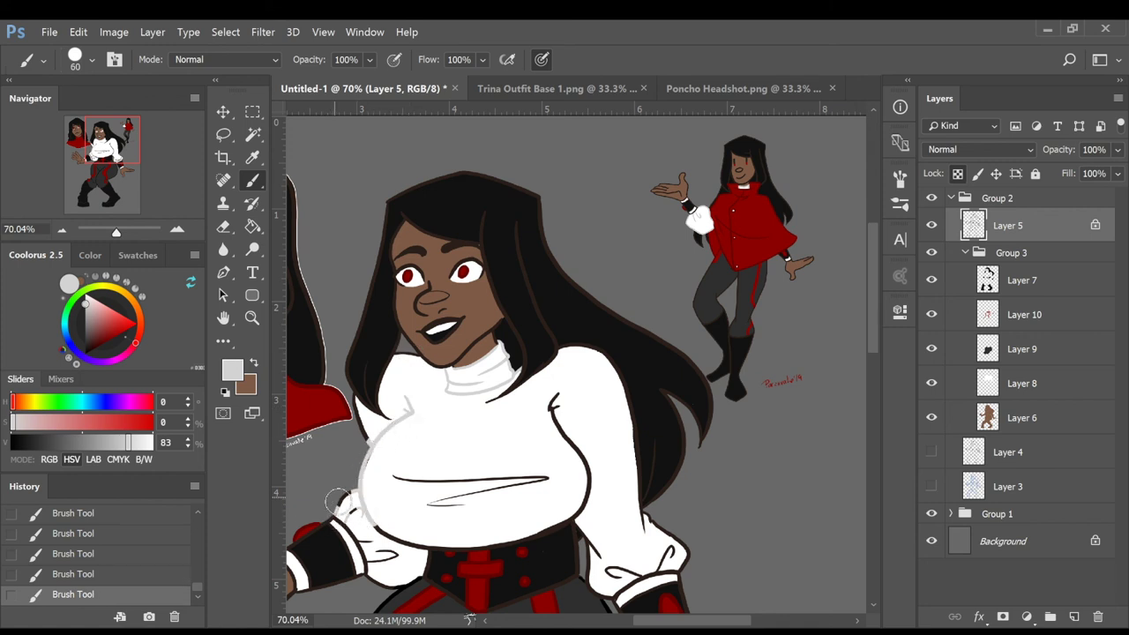
pyautogui.moveTo(357, 404); pyautogui.dragTo(364, 431)
pyautogui.moveTo(375, 496); pyautogui.dragTo(378, 525)
pyautogui.moveTo(395, 478); pyautogui.dragTo(416, 506)
# Recolour the sweater's remaining chest and hem lines and the lowered arm's sleeve outline light grey
pyautogui.moveTo(559, 402); pyautogui.dragTo(559, 418)
pyautogui.moveTo(570, 358)
pyautogui.mouseDown()
pyautogui.moveTo(612, 361)
pyautogui.moveTo(636, 411)
pyautogui.moveTo(641, 489)
pyautogui.mouseUp()
pyautogui.moveTo(388, 538)
pyautogui.mouseDown()
pyautogui.moveTo(497, 549)
pyautogui.moveTo(572, 520)
pyautogui.moveTo(554, 430)
pyautogui.mouseUp()
pyautogui.moveTo(369, 535); pyautogui.dragTo(381, 571)
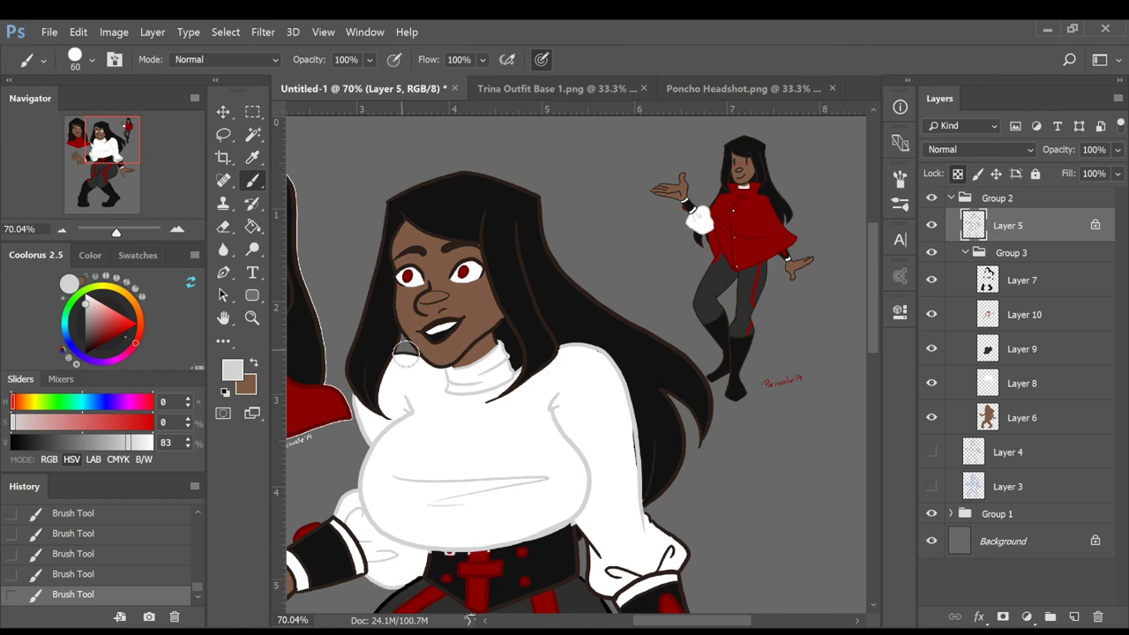
pyautogui.scroll(-5, 875, 371)
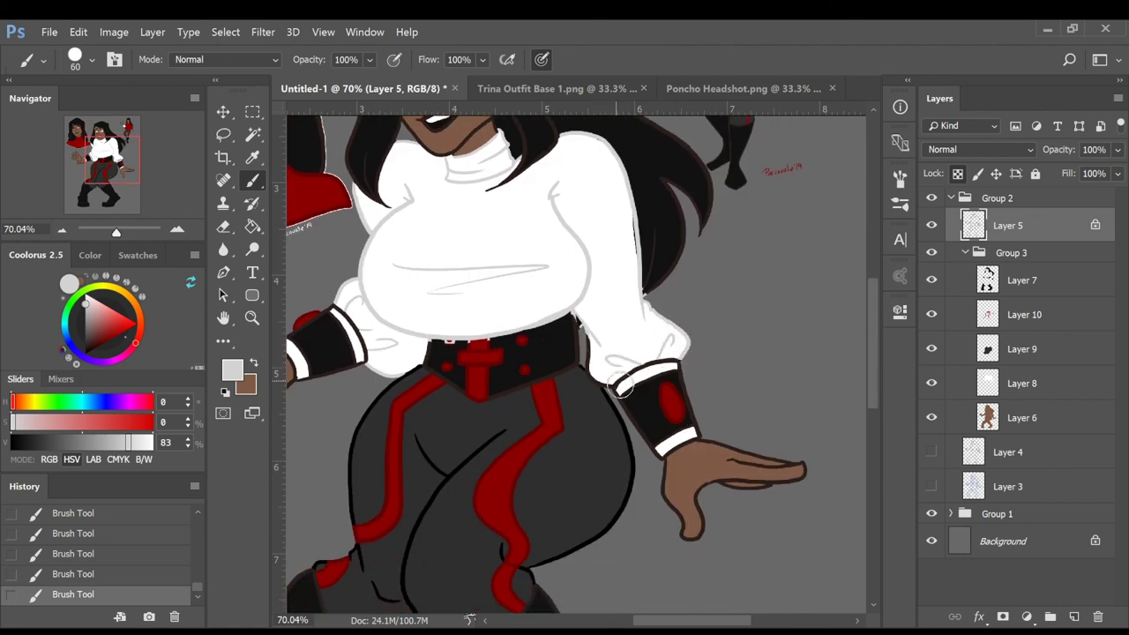
pyautogui.moveTo(608, 388); pyautogui.dragTo(592, 332)
# Sample the dark red from the bracer's oval outline and repaint the belt's stud and buckle lines where grey spilled, undoing the last stroke
pyautogui.press('i')
pyautogui.click(301, 318)
pyautogui.press('b')
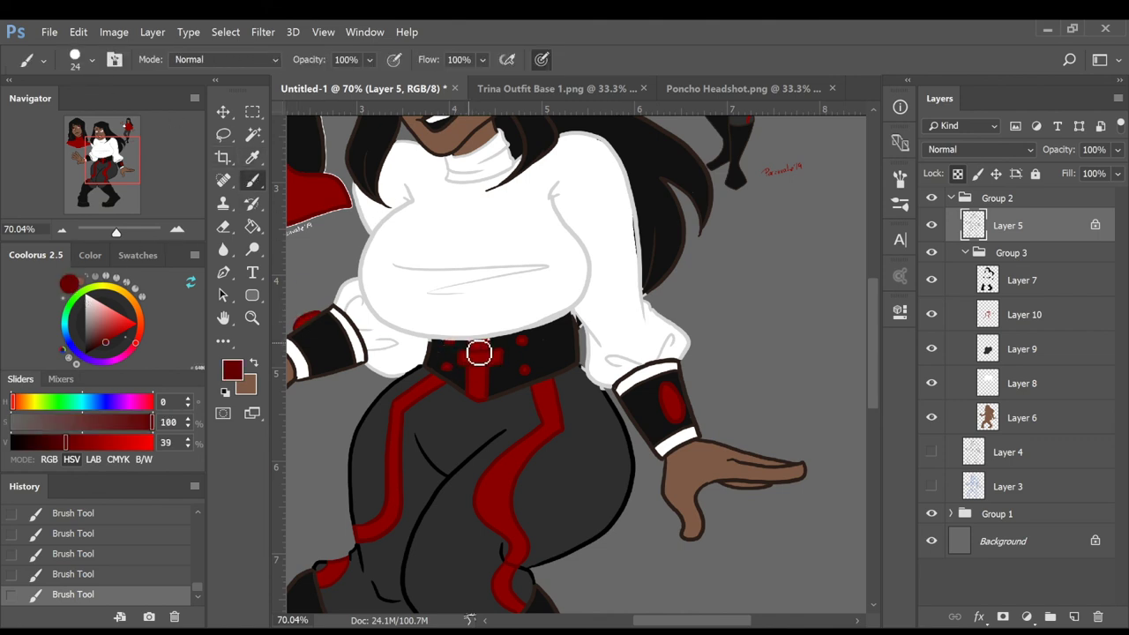
pyautogui.hotkey('ctrl', 'z')
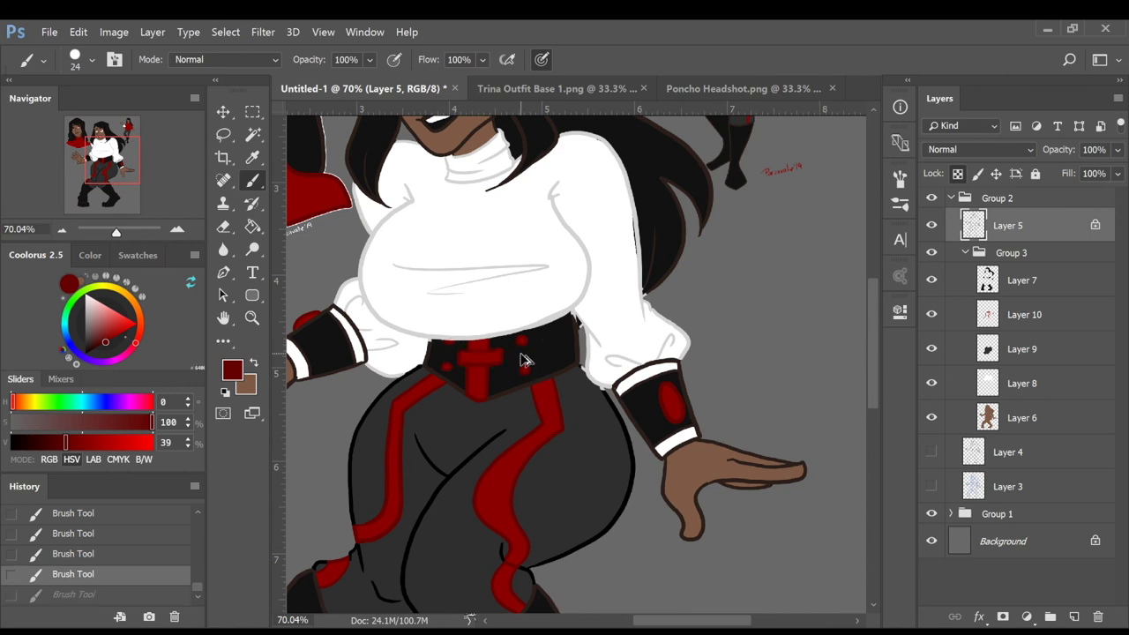
# Sample the belt's dark brown line colour and restore the belt outline where grey spilled over it
pyautogui.press('i')
pyautogui.click(432, 353)
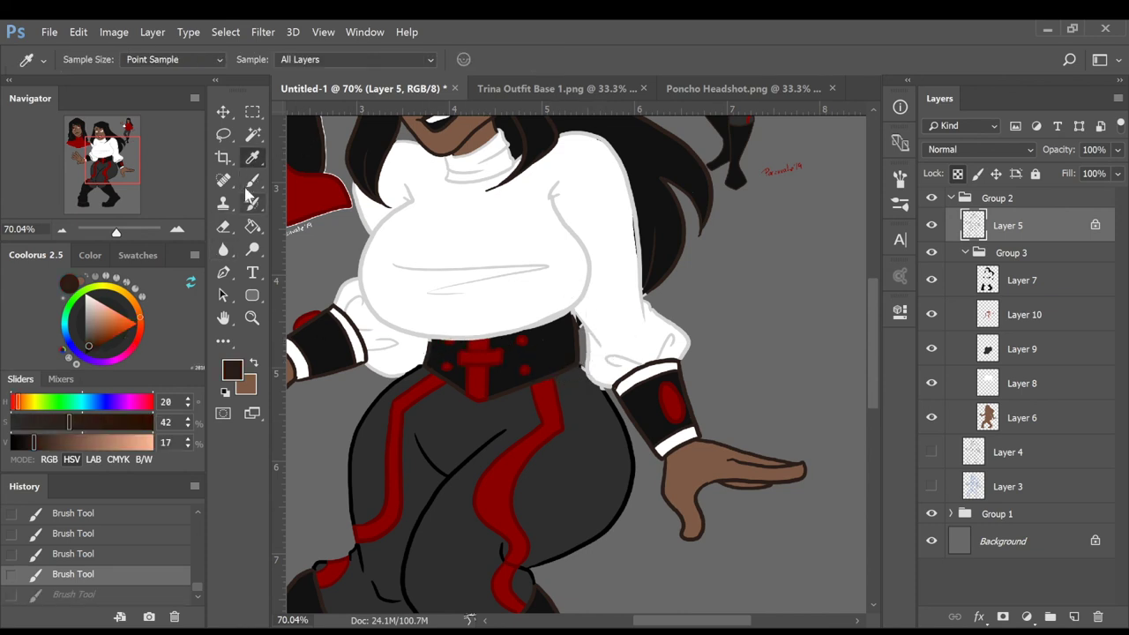
pyautogui.press('b')
pyautogui.click(438, 351)
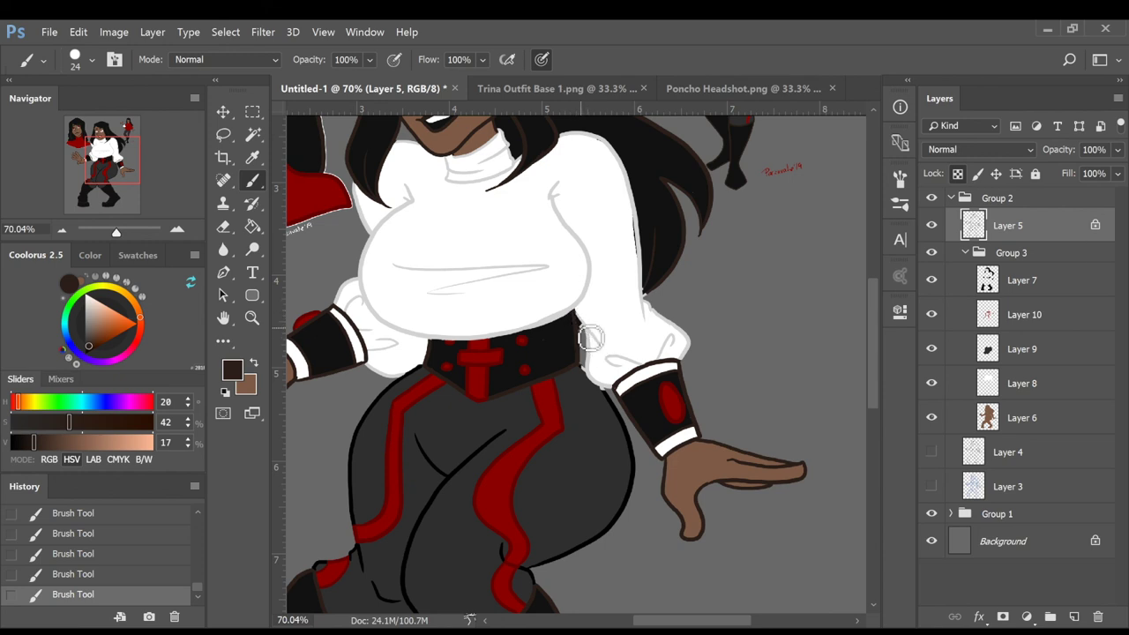
# Sample black to restore the trousers' hip outline beside the cuff, and sample dark brown for the bracer's outline
pyautogui.press('i')
pyautogui.click(361, 428)
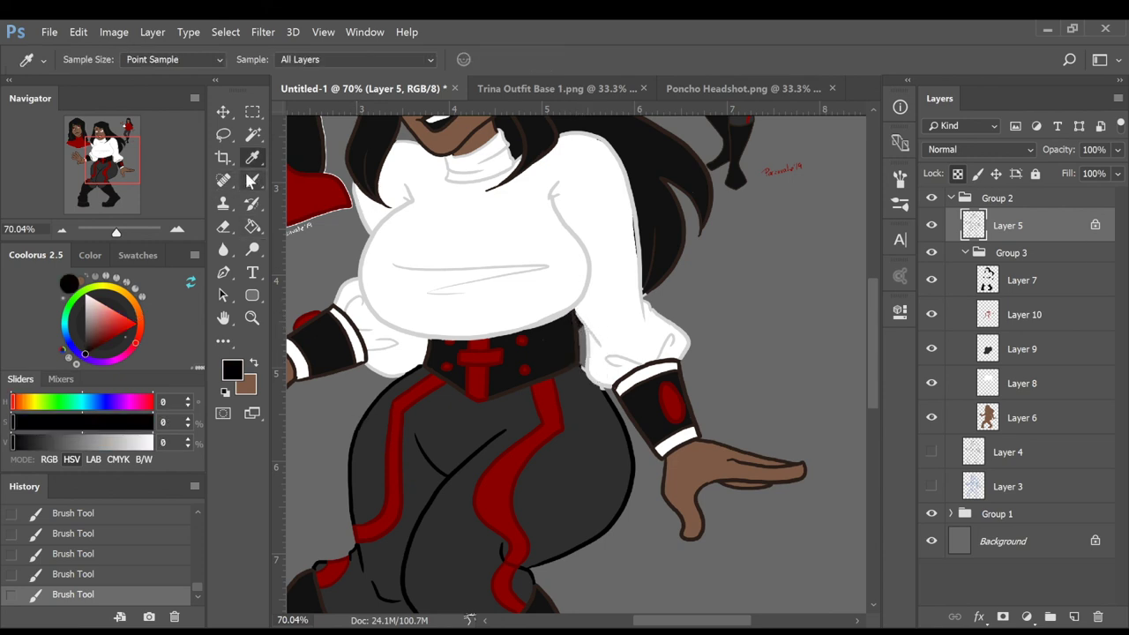
pyautogui.press('b')
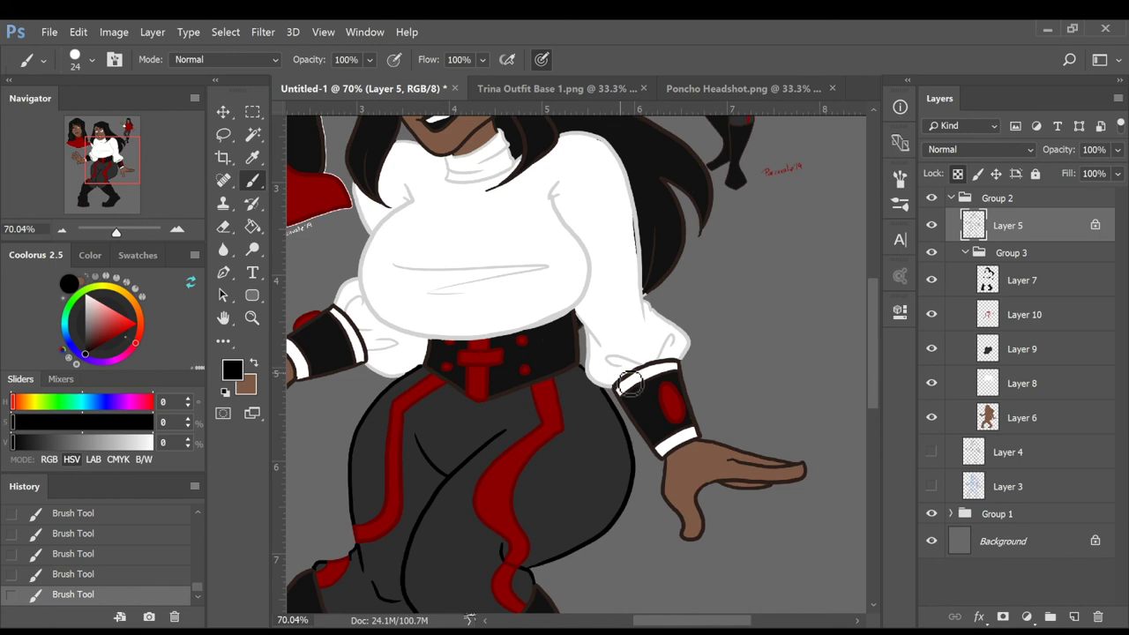
pyautogui.press('i')
pyautogui.click(336, 303)
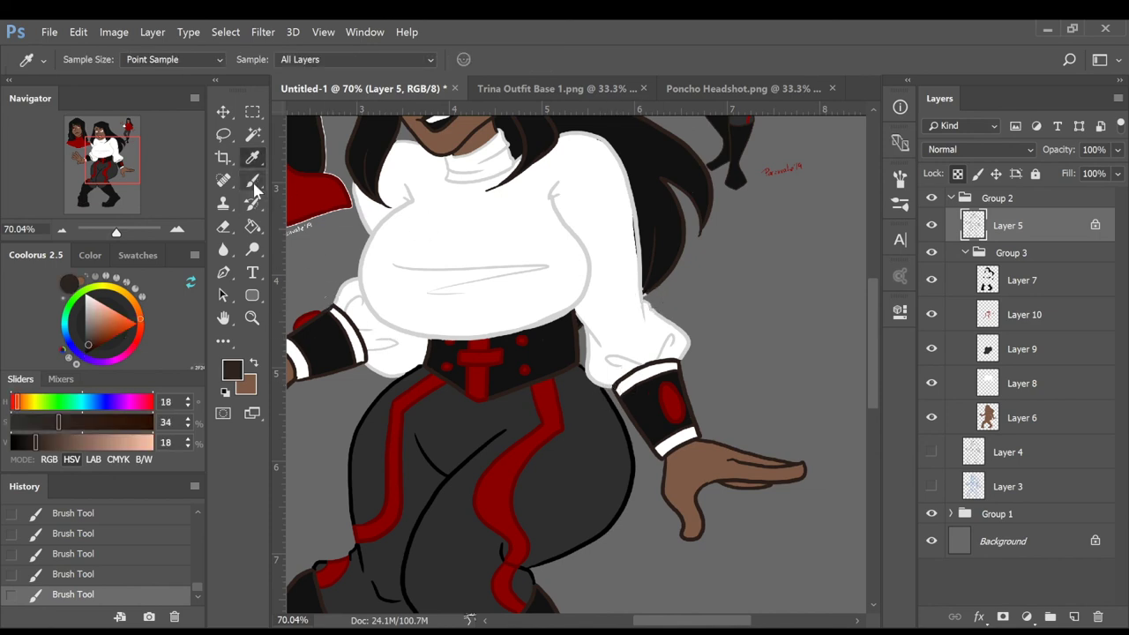
pyautogui.press('b')
# Erase the excess black hair fill along the white sleeve and shoulder edge on Layer 7
pyautogui.click(1000, 280)
pyautogui.click(224, 226)
pyautogui.moveTo(639, 243); pyautogui.dragTo(635, 217)
pyautogui.click(607, 150)
# Select the empty area around the character and the gap beside the arm on Layer 5 with the Magic Wand
pyautogui.scroll(-5, 648, 141)
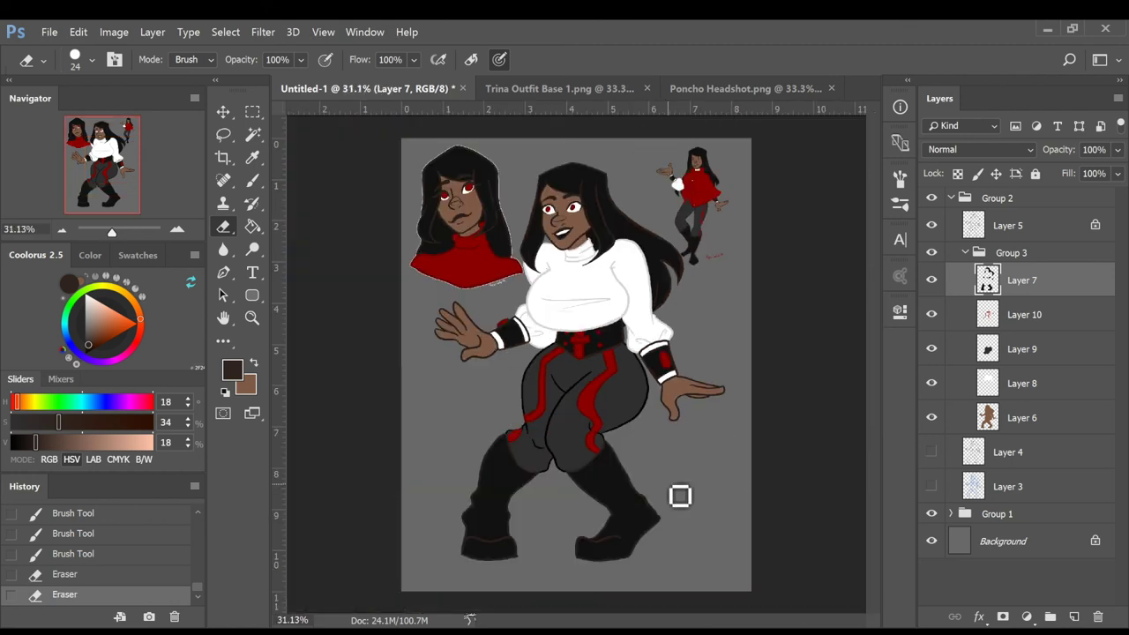
pyautogui.click(252, 138)
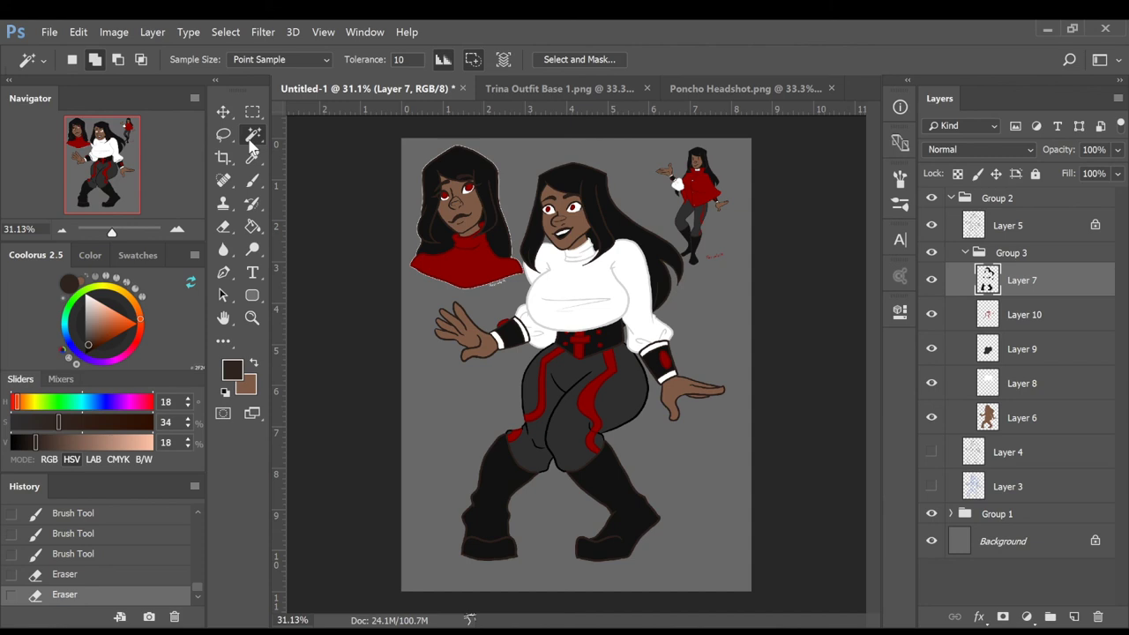
pyautogui.click(1007, 225)
pyautogui.click(697, 353)
pyautogui.click(639, 366)
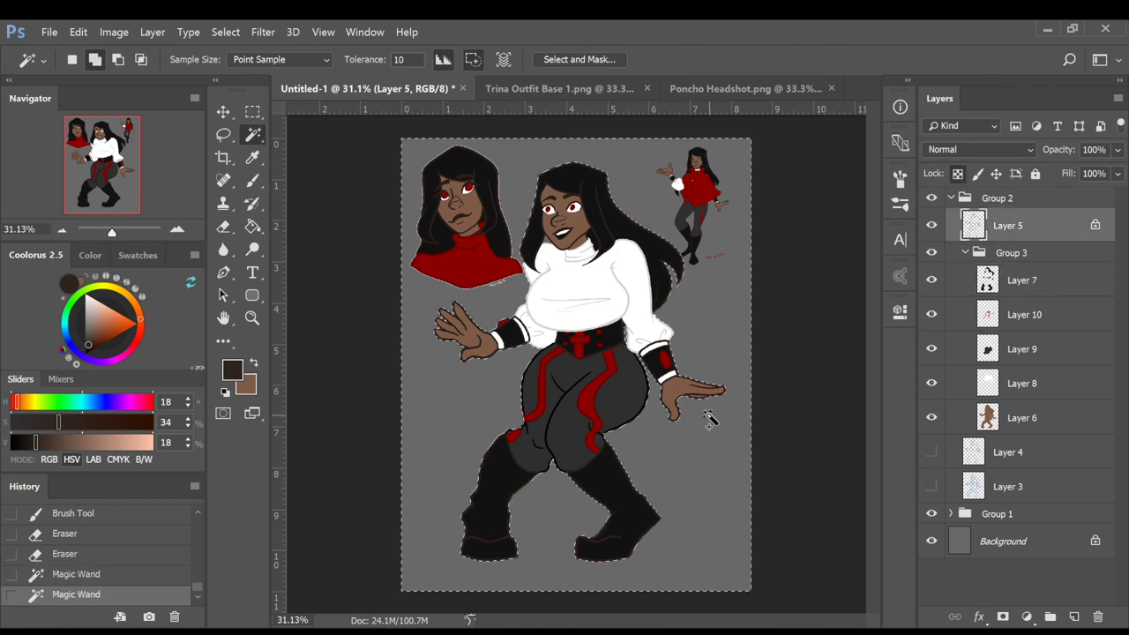
# Add the gap beside the neck to the selection, then invert it to cover the character and expand its edge
pyautogui.click(548, 240)
pyautogui.click(226, 33)
pyautogui.click(252, 97)
pyautogui.click(225, 33)
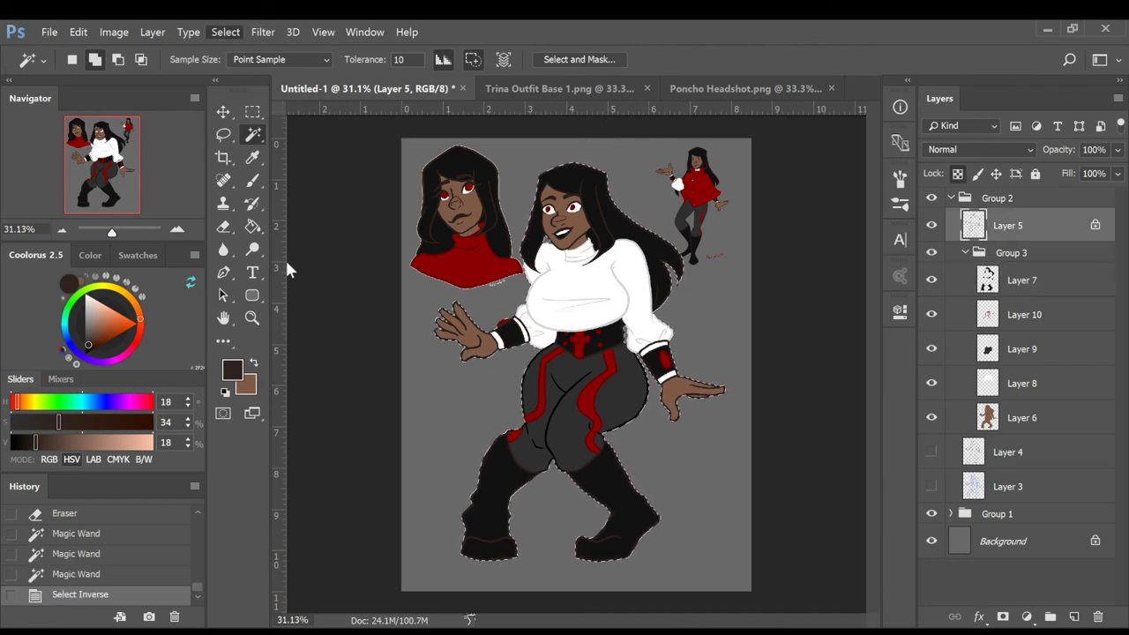
pyautogui.click(459, 284)
pyautogui.press('Return')
# Create a new layer beneath Layer 6 in Group 3 and fill the expanded character selection with white as an outline
pyautogui.click(1046, 463)
pyautogui.hotkey('ctrl', 'shift', 'alt', 'n')
pyautogui.moveTo(1049, 461); pyautogui.dragTo(1057, 439)
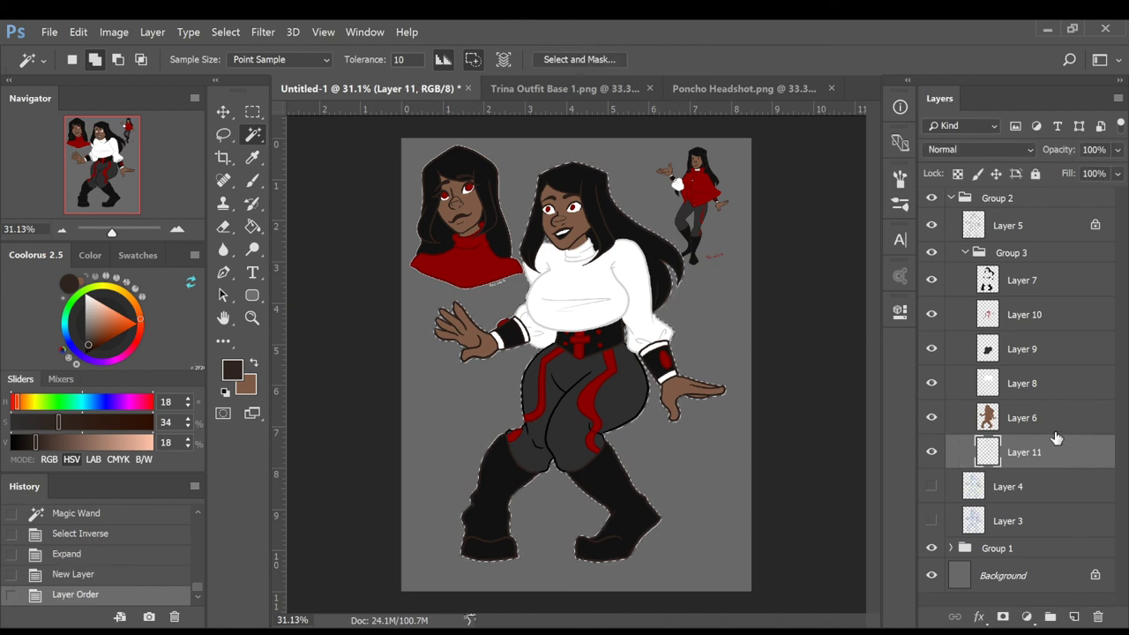
pyautogui.click(85, 294)
pyautogui.click(252, 227)
pyautogui.click(617, 393)
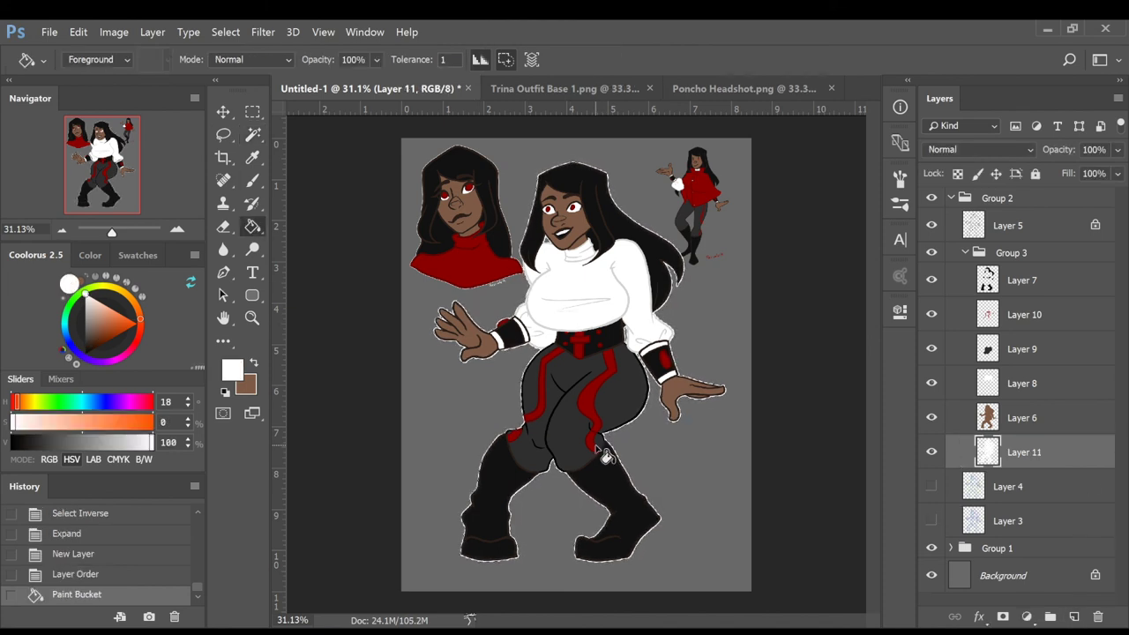
# Deselect, brush a small white handwritten signature beneath the outstretched arm's bracer, and hide the reference images in Group 1
pyautogui.click(252, 181)
pyautogui.scroll(4, 576, 216)
pyautogui.hotkey('ctrl', 'd')
pyautogui.moveTo(457, 431); pyautogui.dragTo(458, 439)
pyautogui.moveTo(455, 431); pyautogui.dragTo(483, 437)
pyautogui.moveTo(485, 433); pyautogui.dragTo(490, 439)
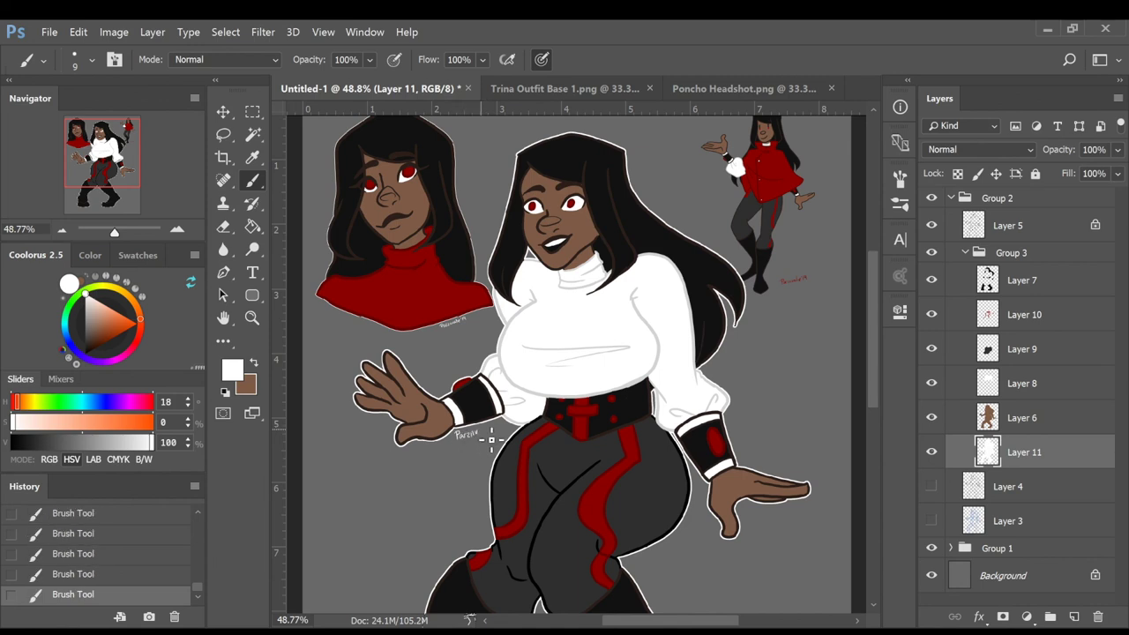
pyautogui.click(932, 549)
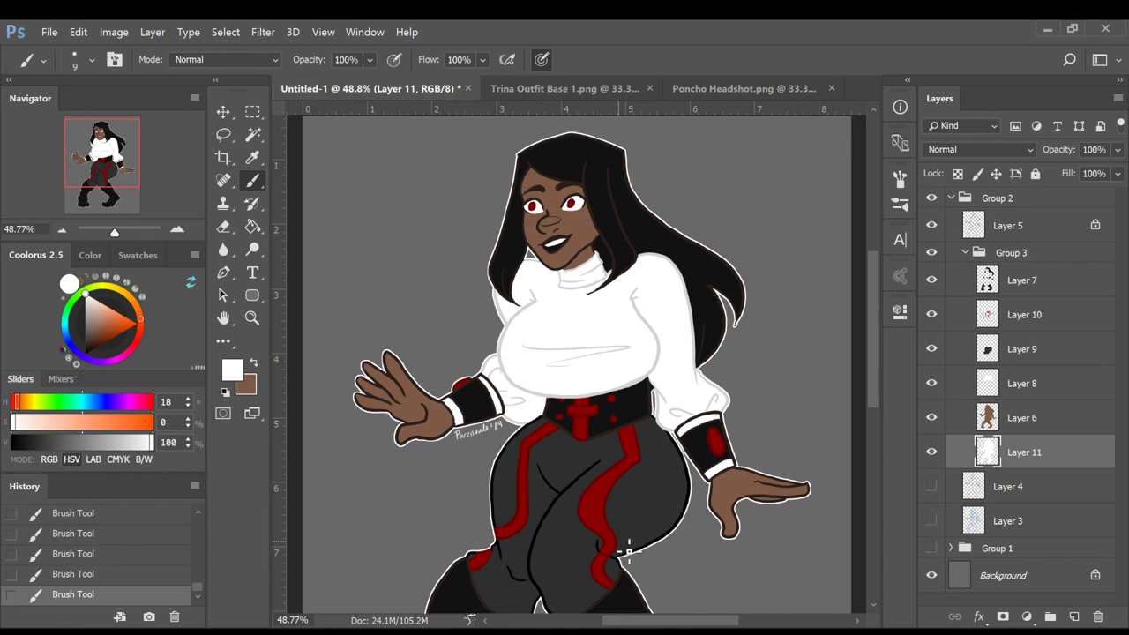
pyautogui.scroll(-2, 663, 539)
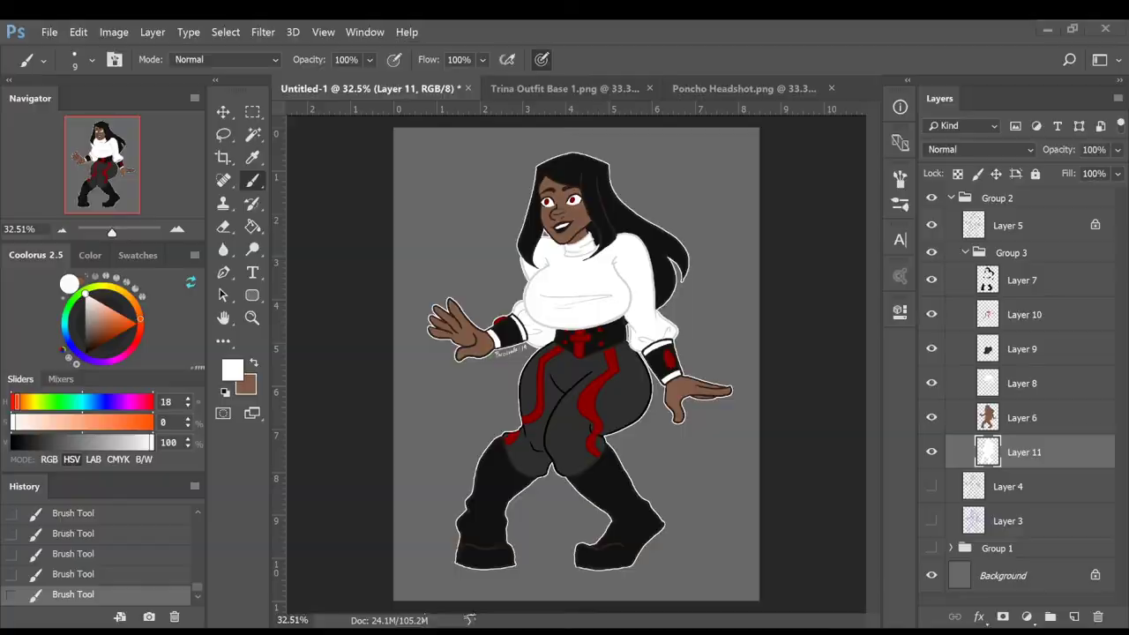